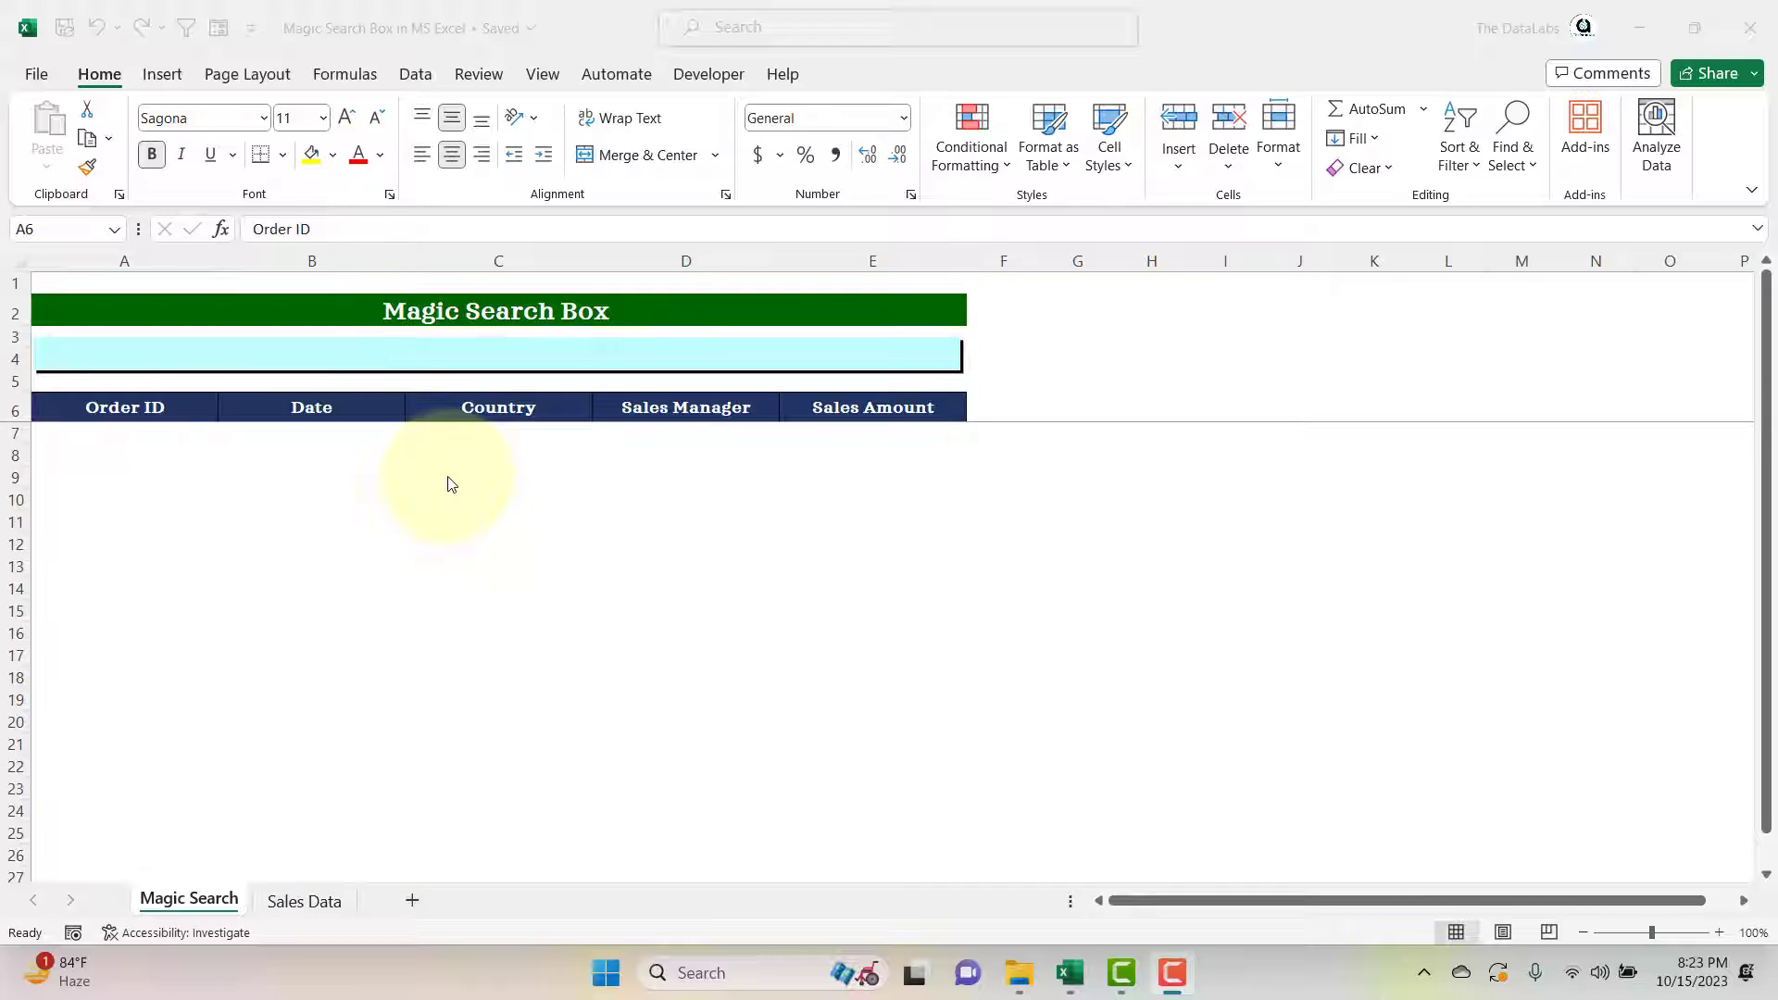
# Review the Order ID, Date, Country, Sales Manager and Sales Amount columns on the Sales Data sheet.
pyautogui.click(314, 899)
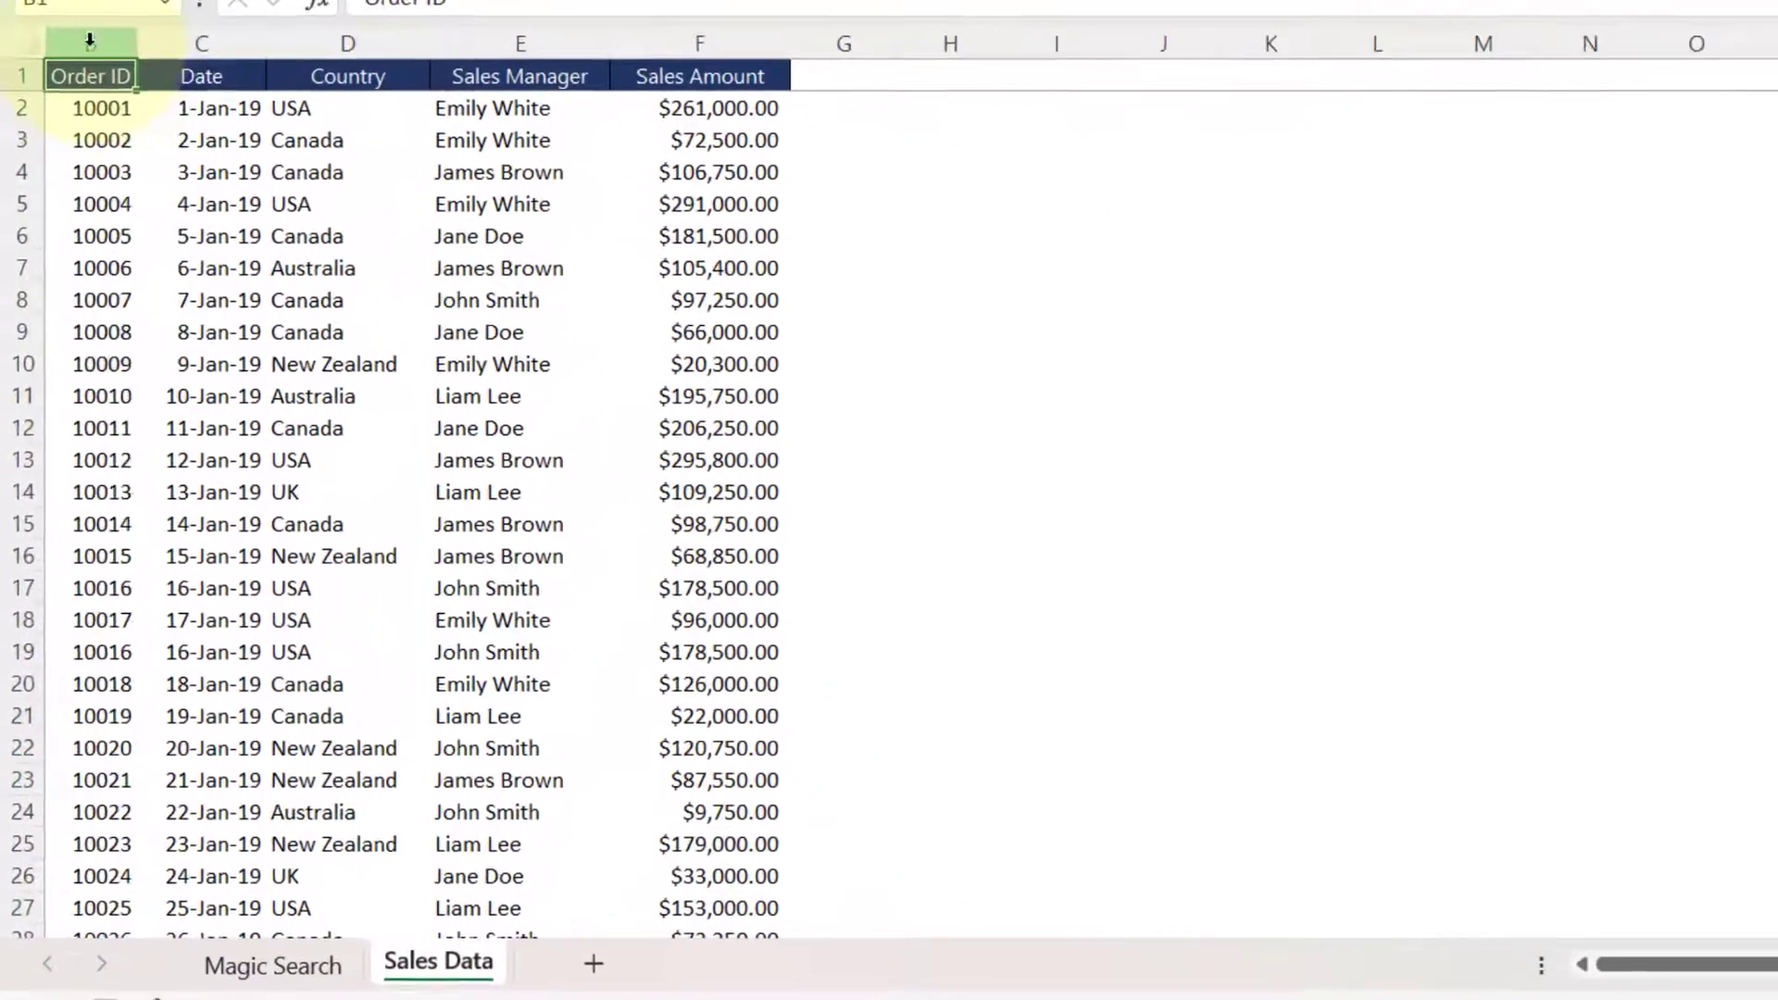
pyautogui.moveTo(66, 261); pyautogui.dragTo(542, 283)
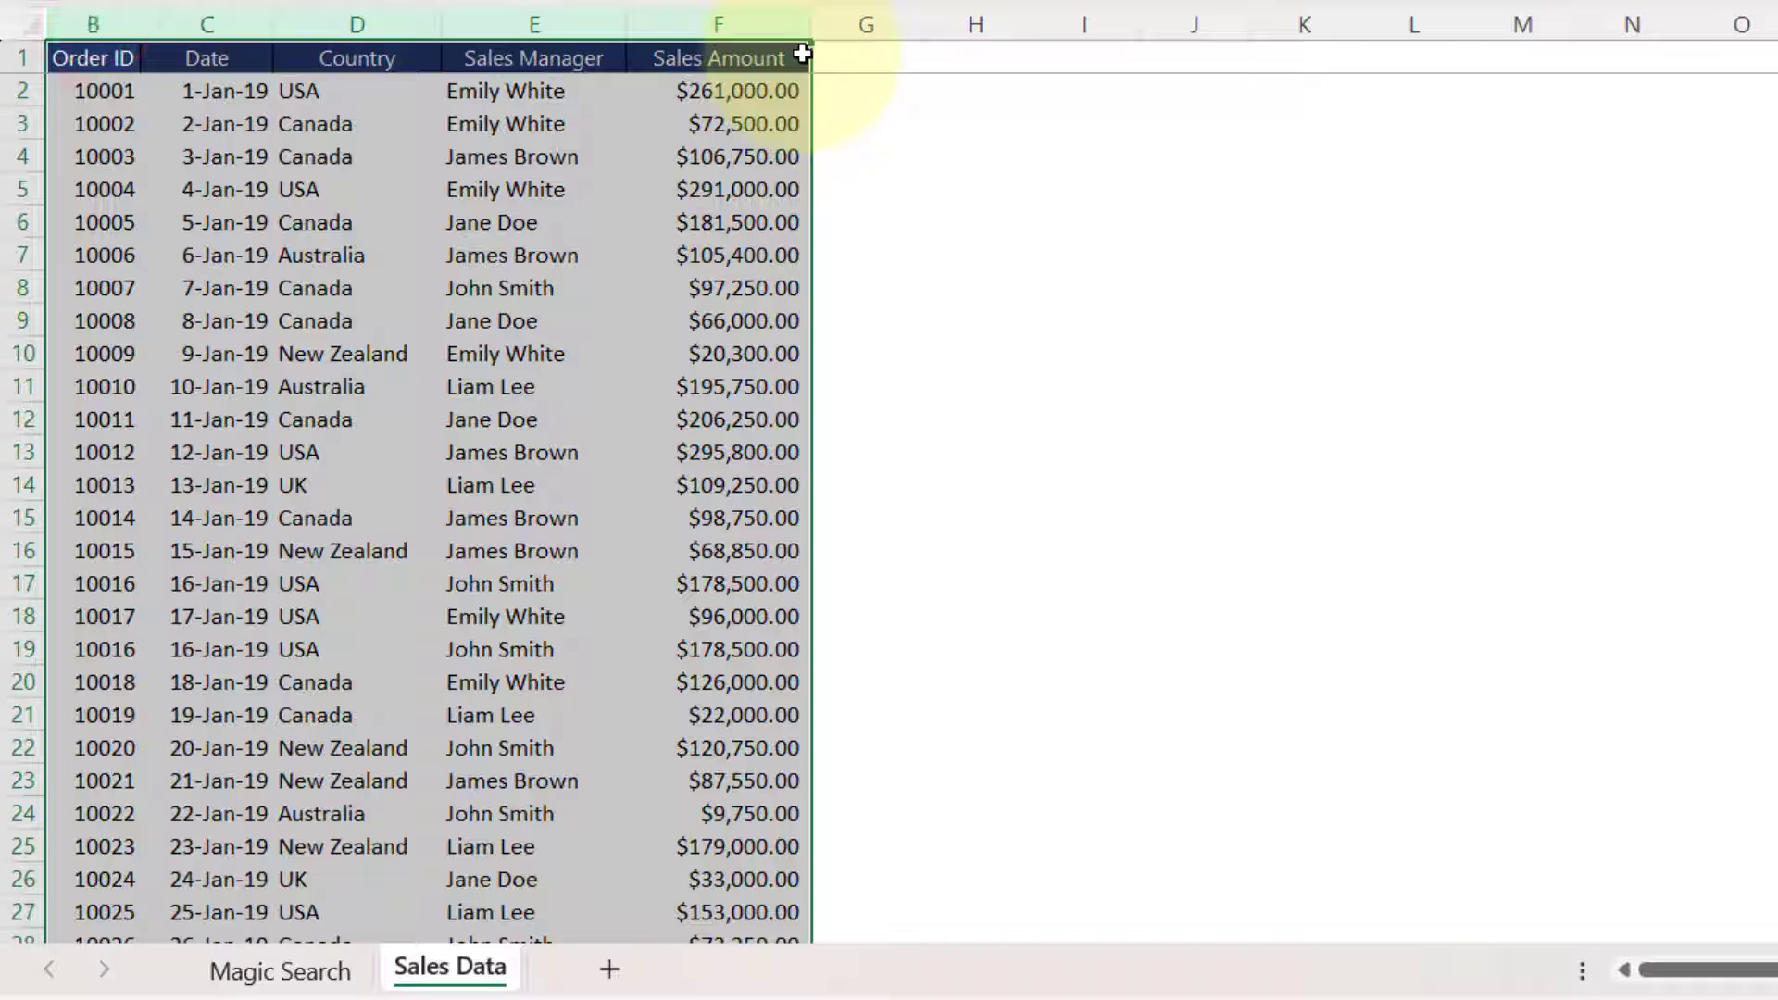
pyautogui.hotkey('ctrl', 'c')
pyautogui.click(69, 25)
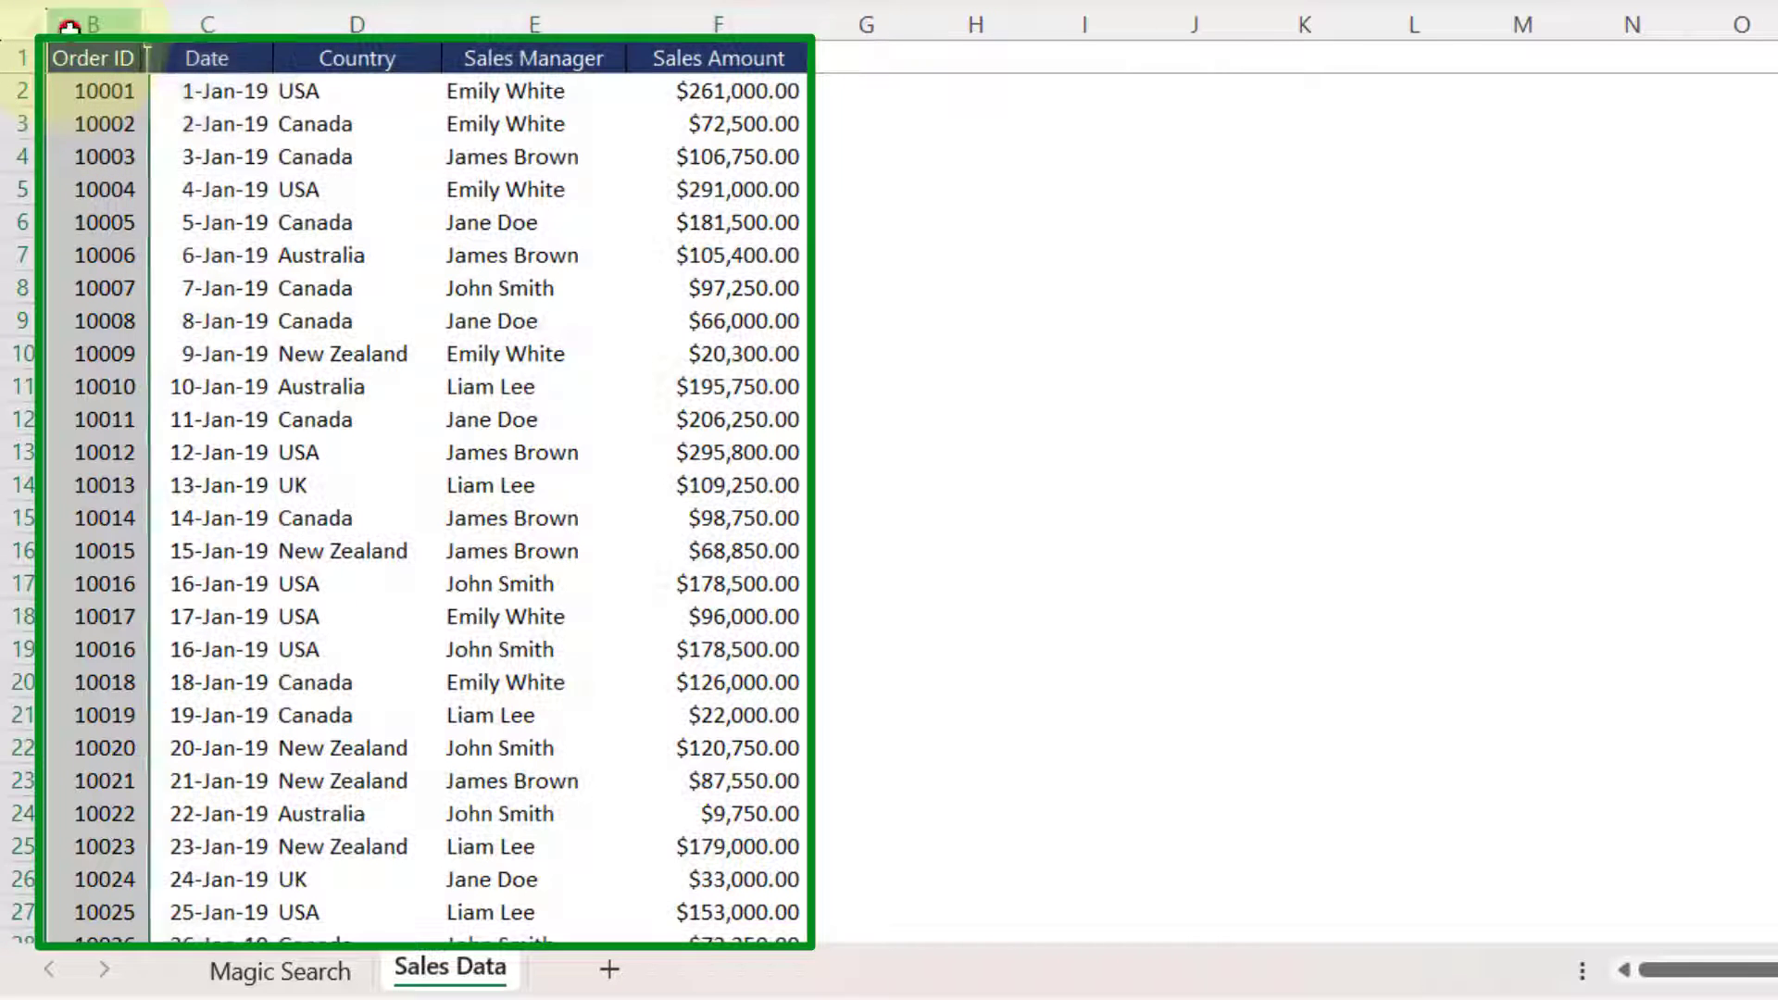
pyautogui.click(206, 25)
pyautogui.click(356, 25)
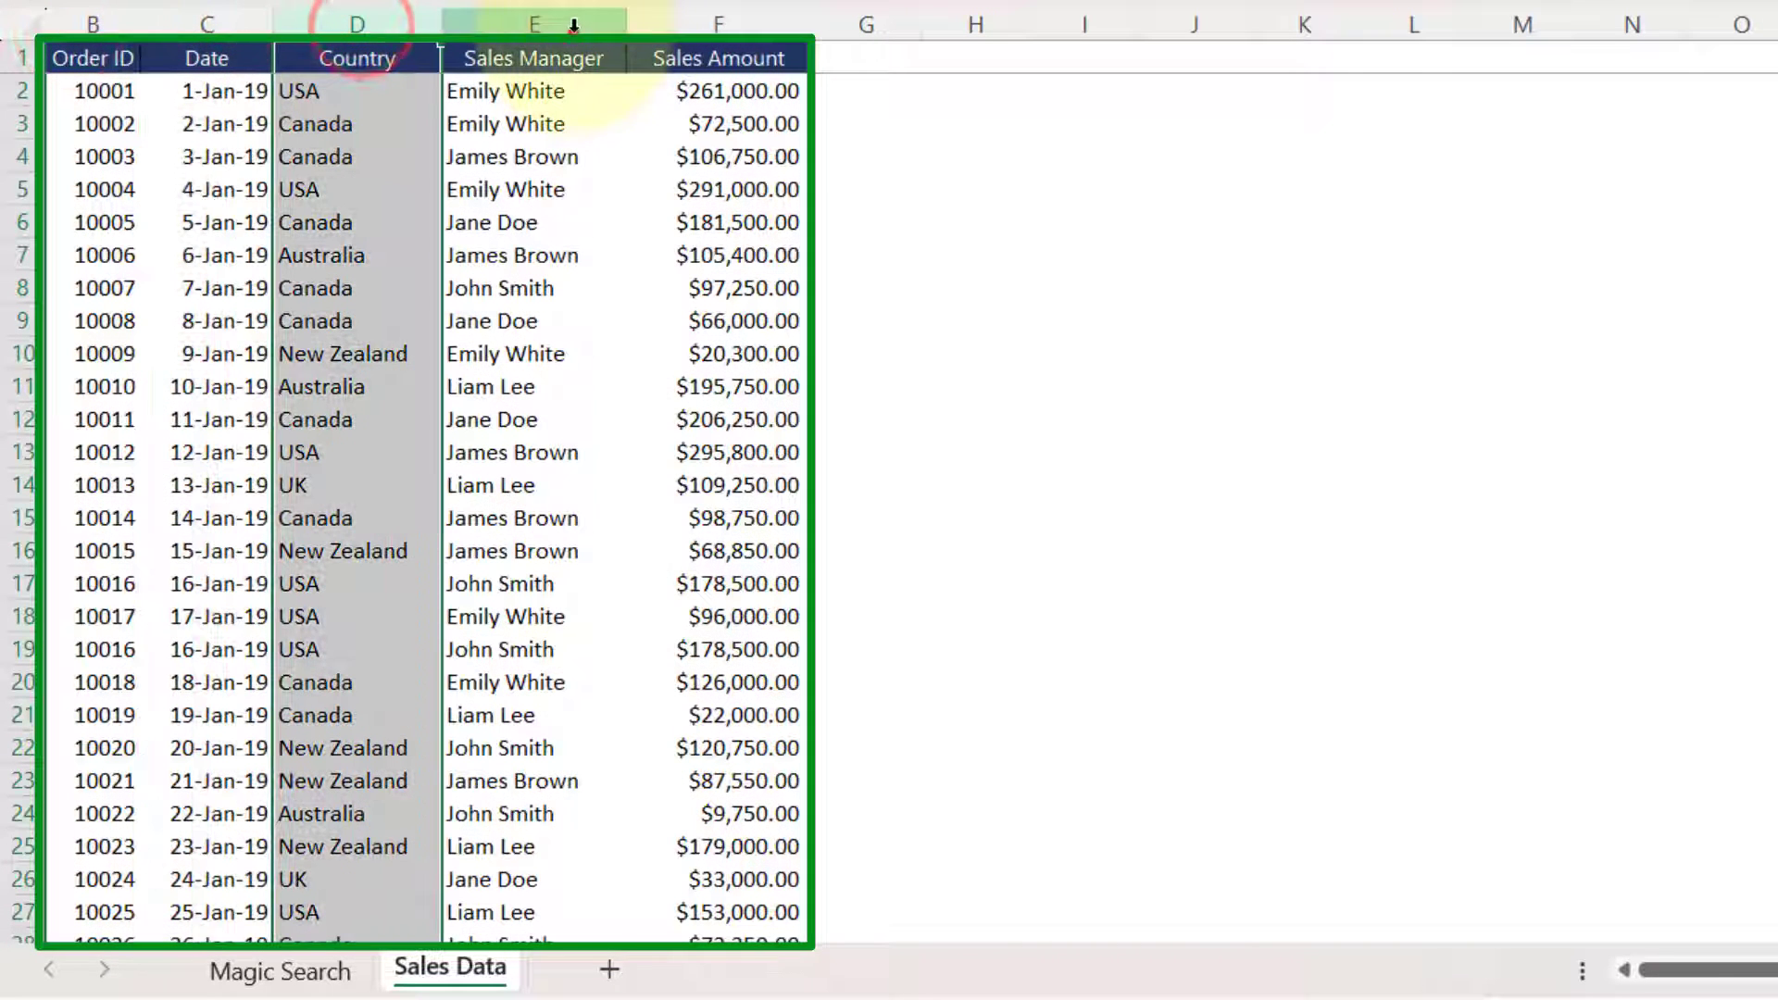
pyautogui.click(574, 25)
pyautogui.click(752, 28)
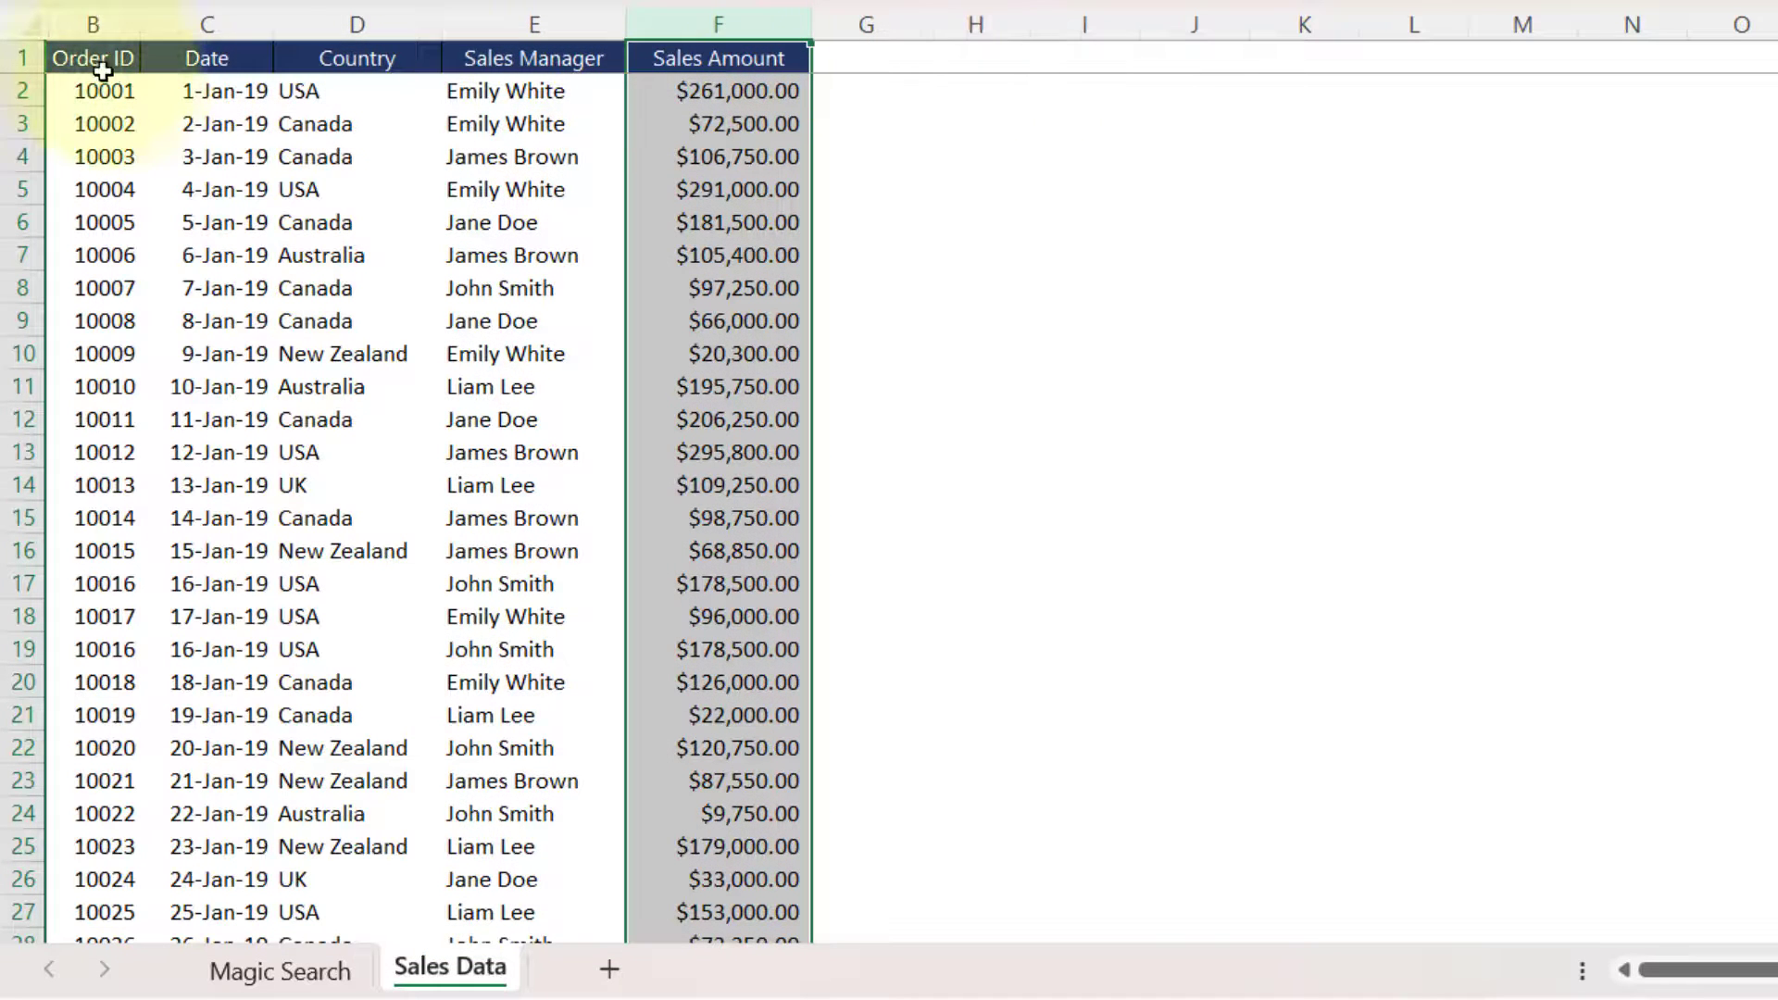
pyautogui.moveTo(88, 25); pyautogui.dragTo(695, 45)
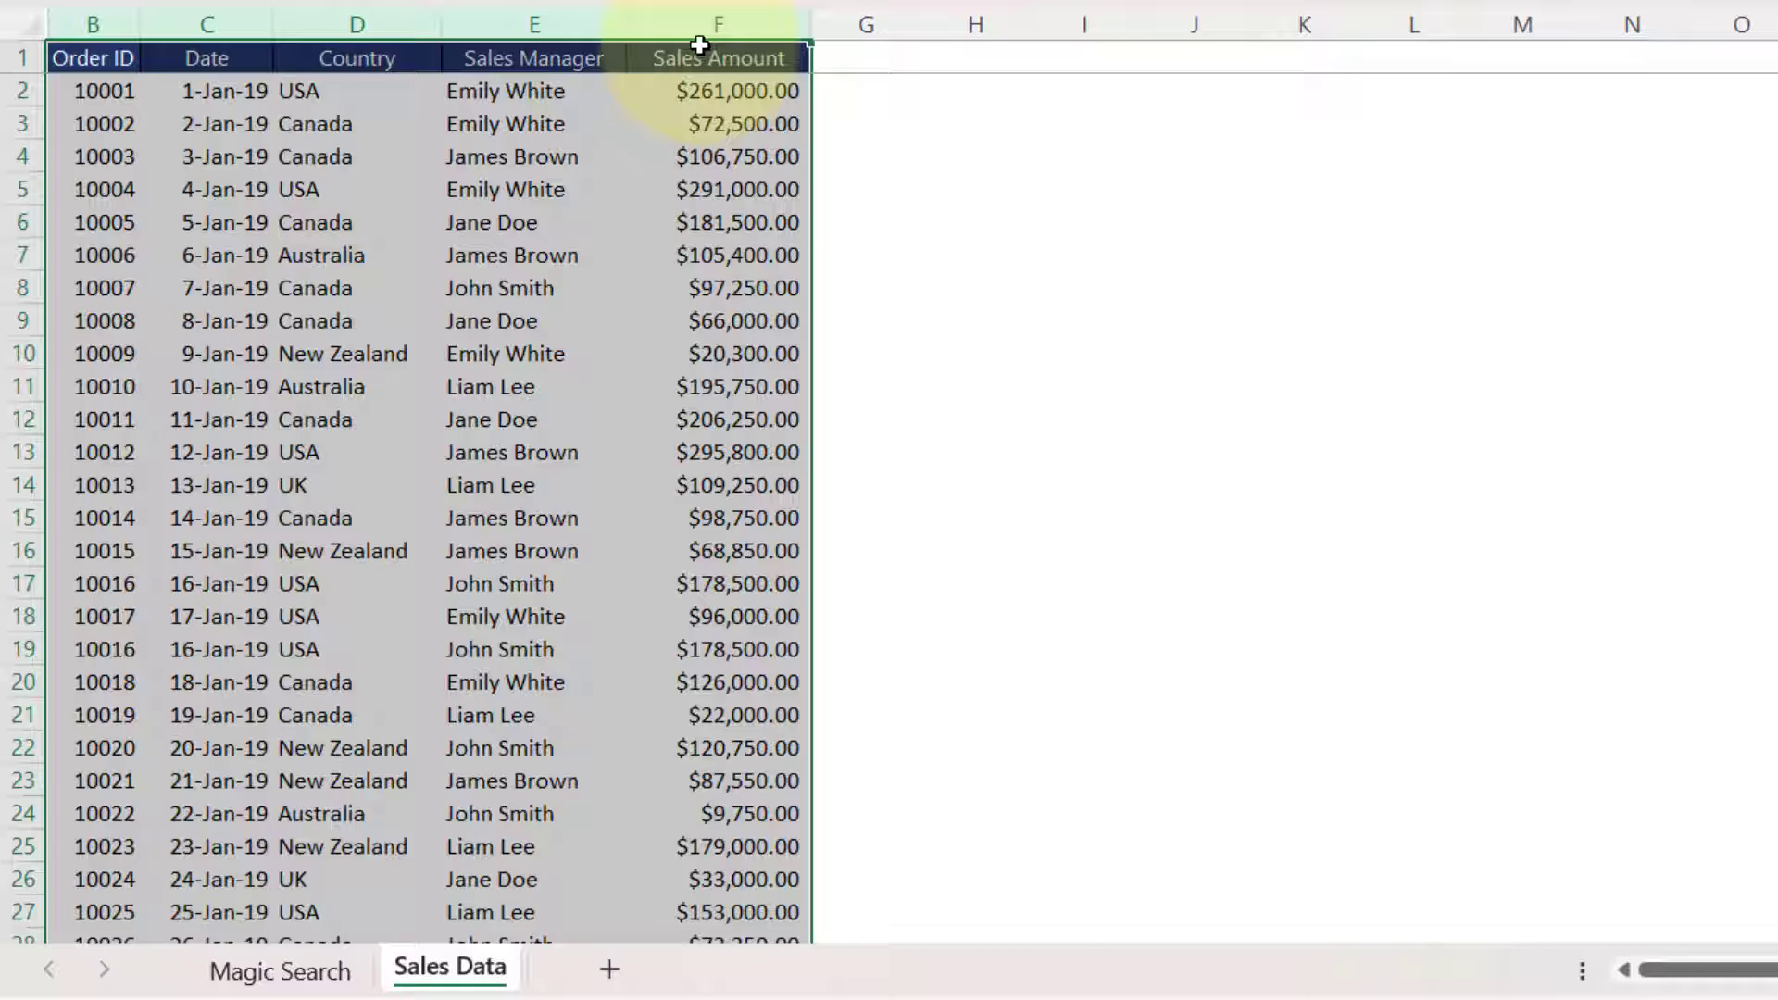
pyautogui.click(343, 90)
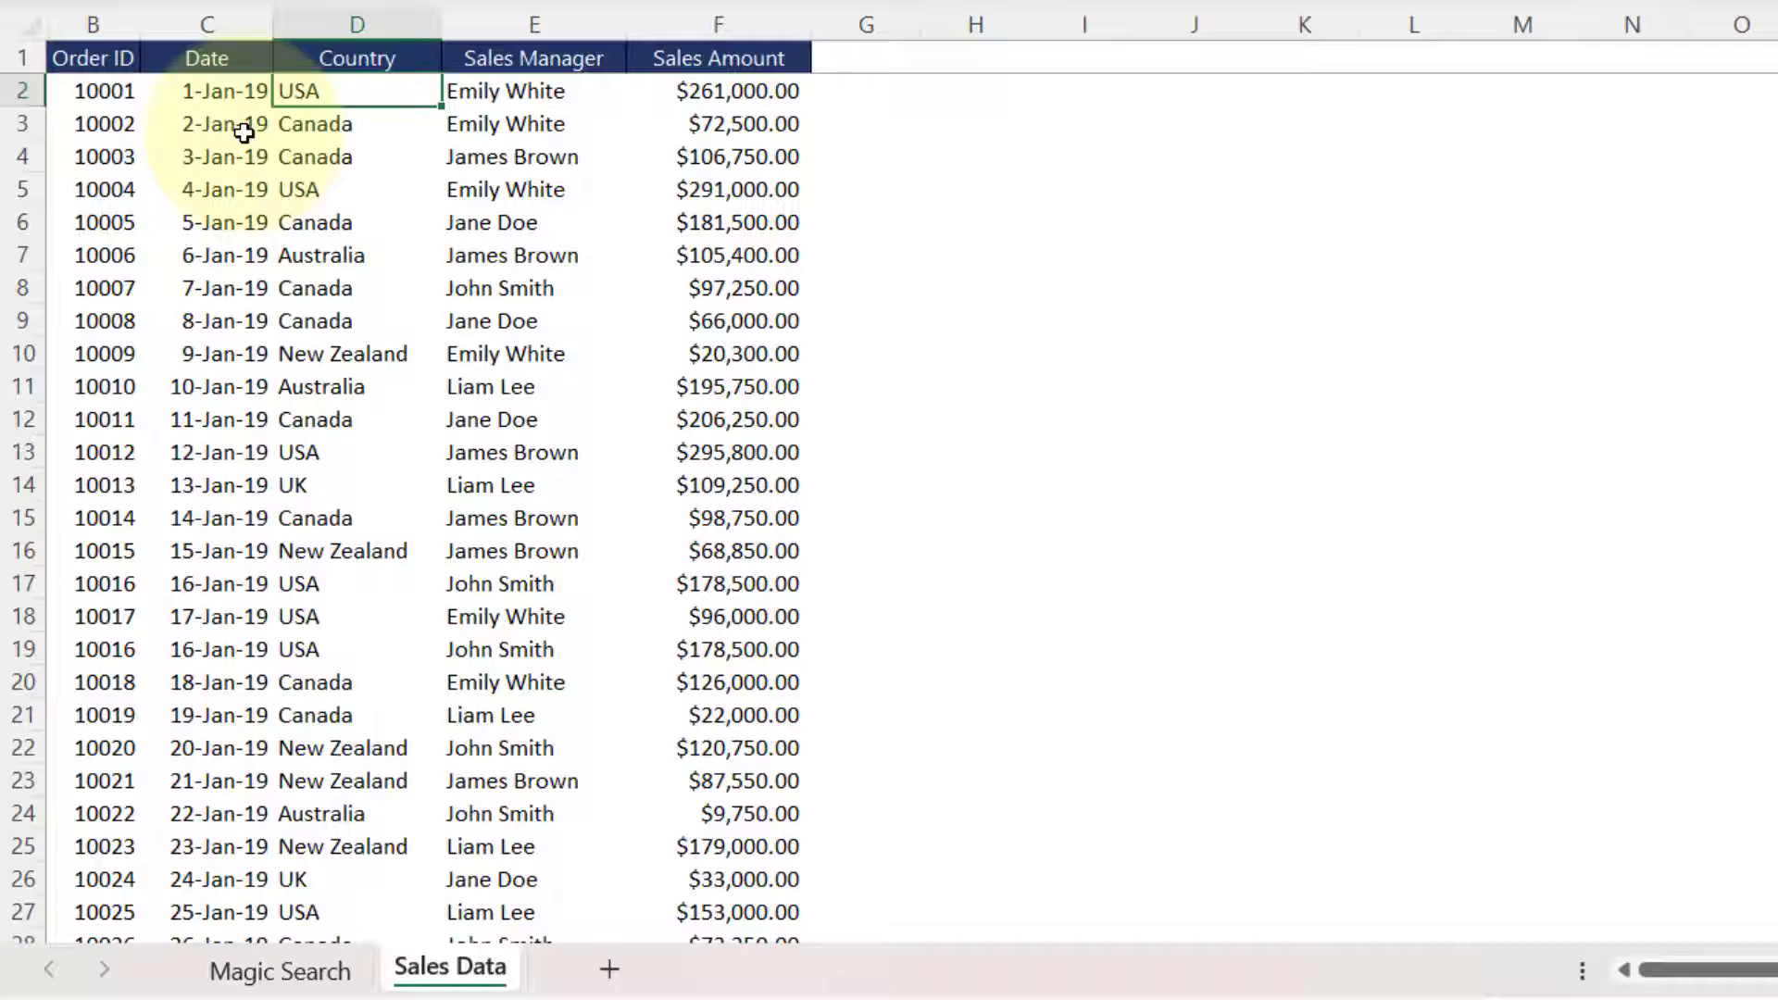
# Try the search box on the Magic Search sheet with USA, and with a sales manager's first name.
pyautogui.click(236, 968)
pyautogui.click(287, 161)
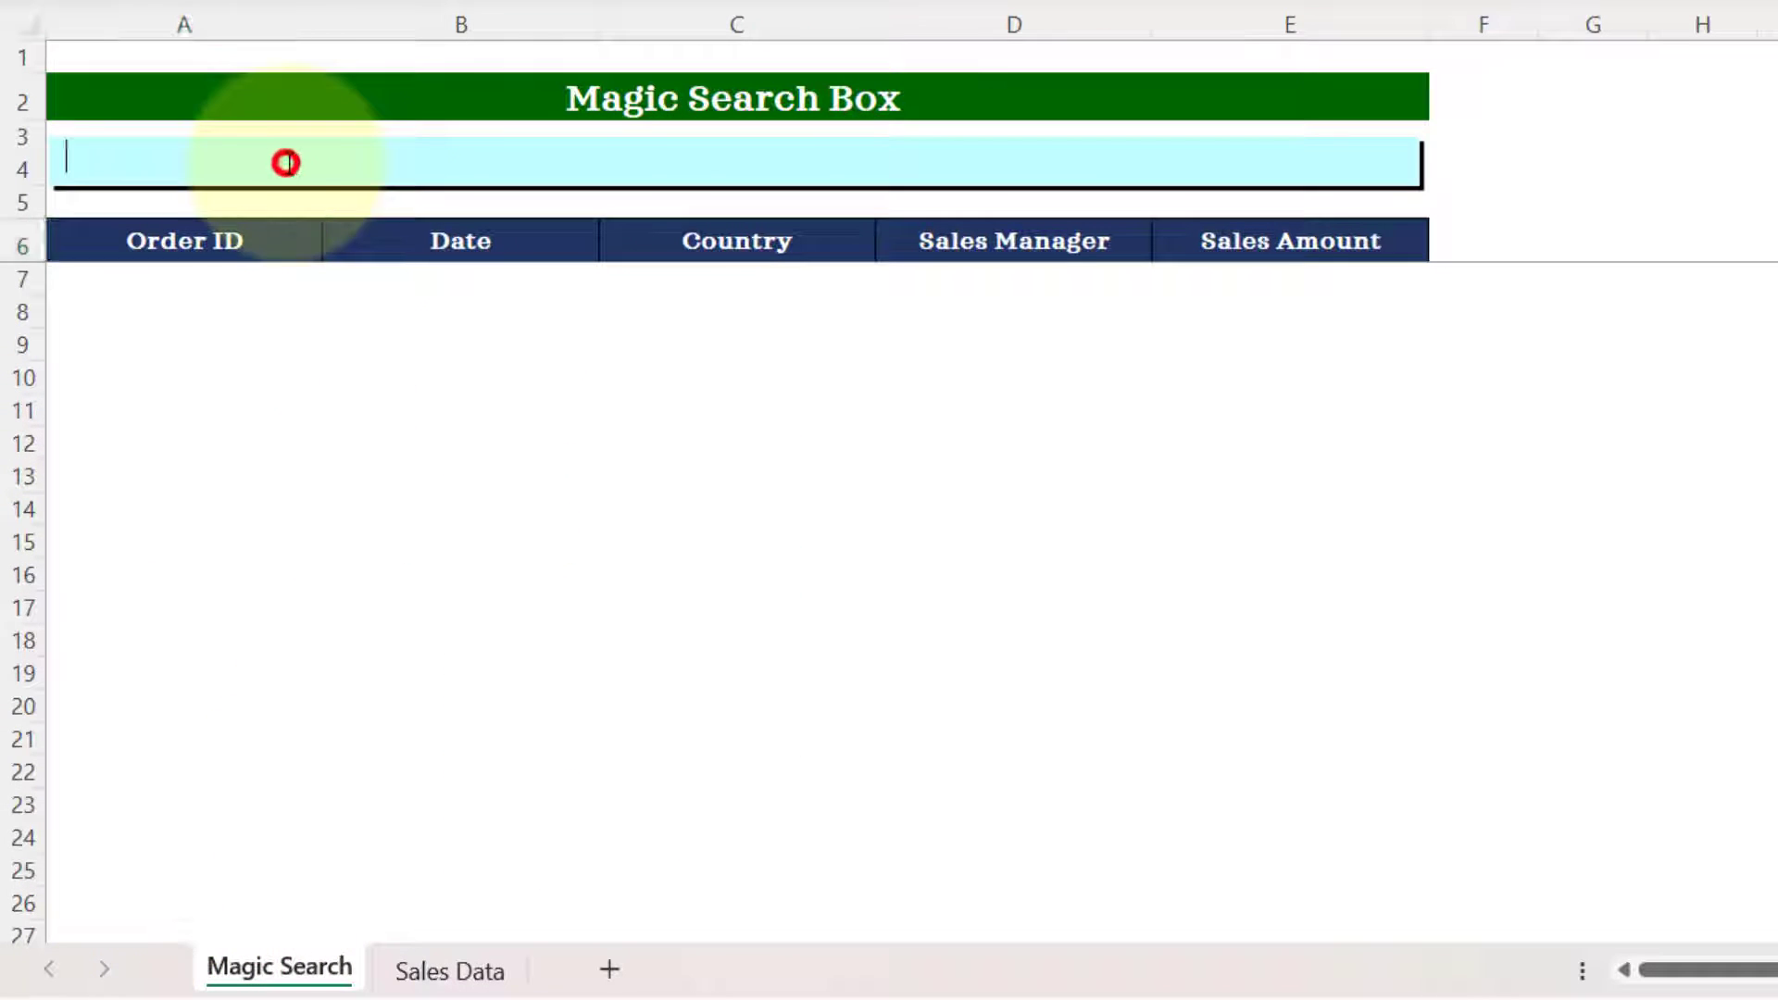
pyautogui.write('USA')
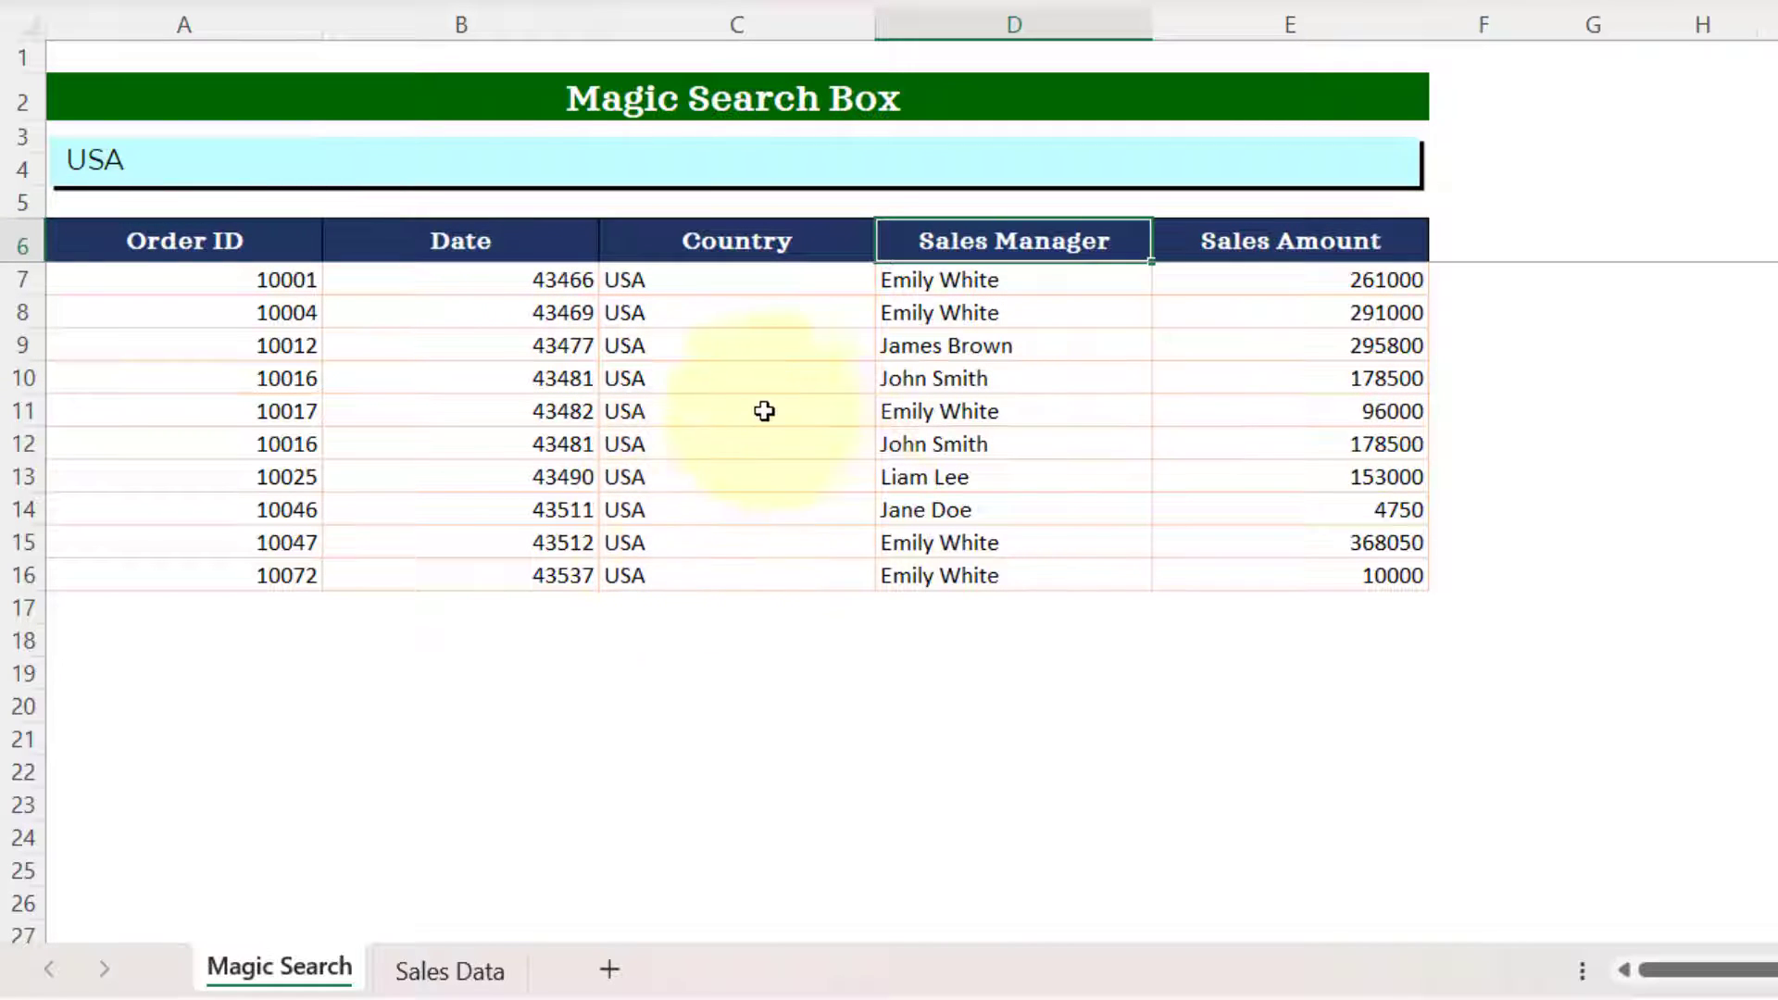
pyautogui.moveTo(336, 159); pyautogui.dragTo(159, 226)
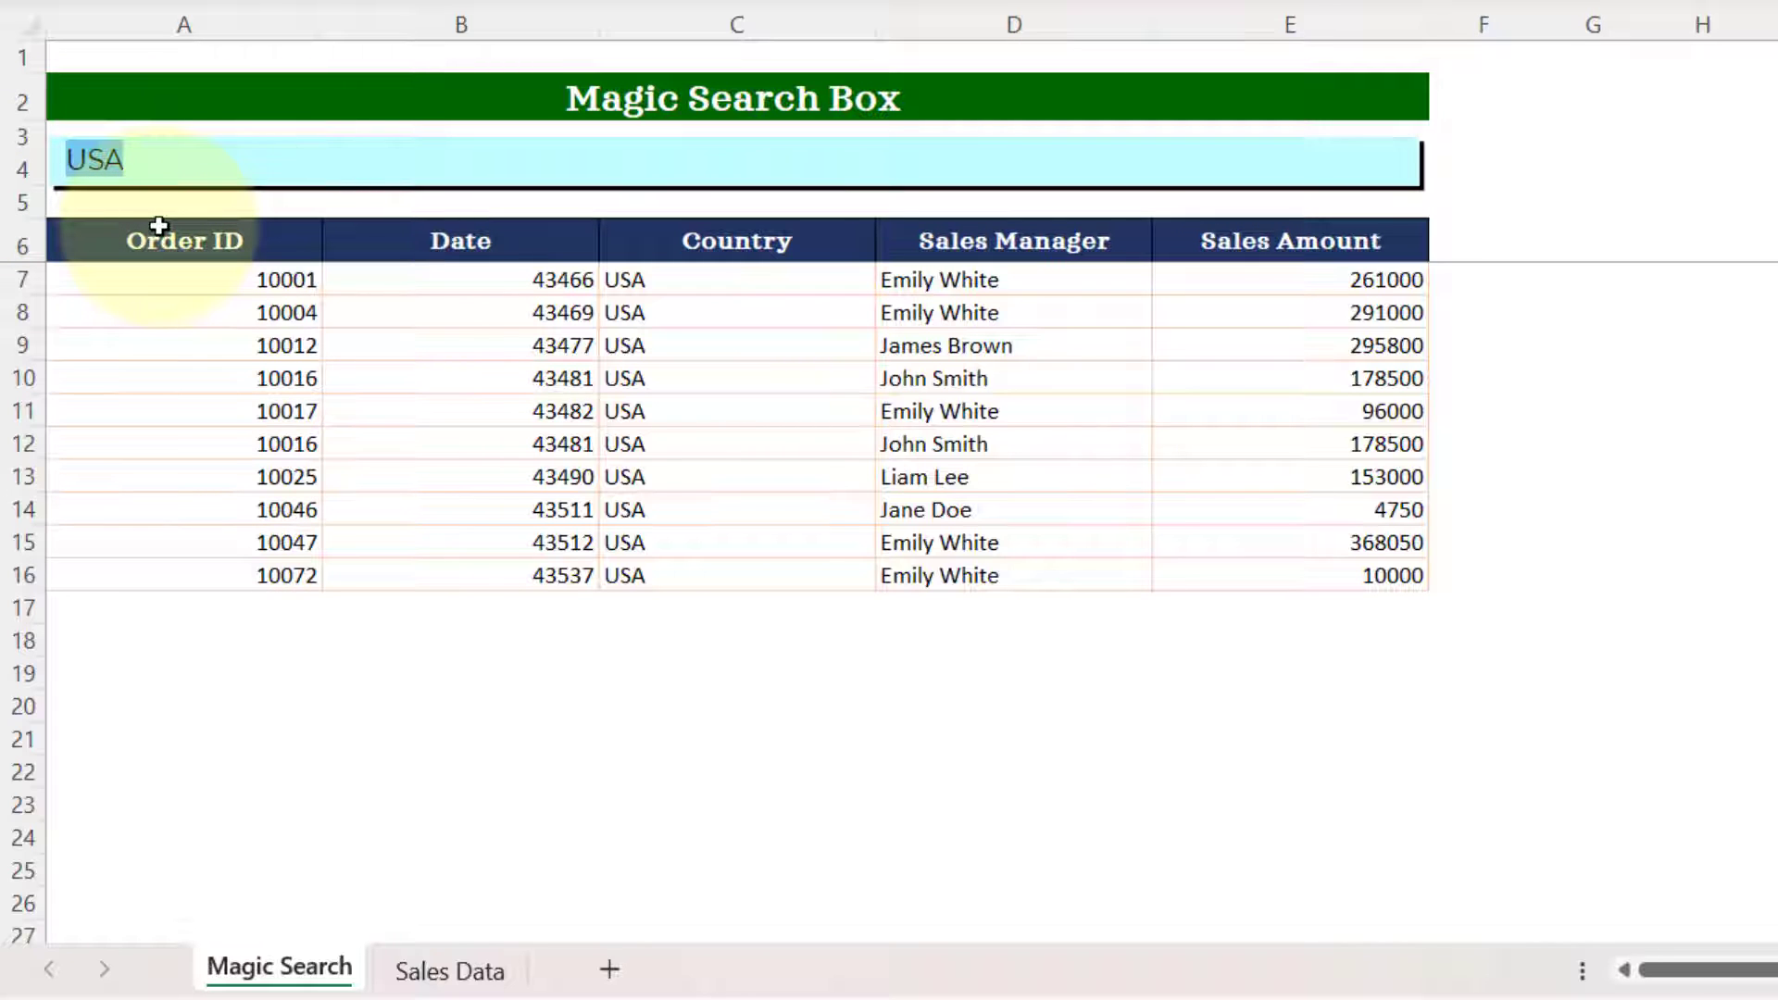
pyautogui.write('Emily')
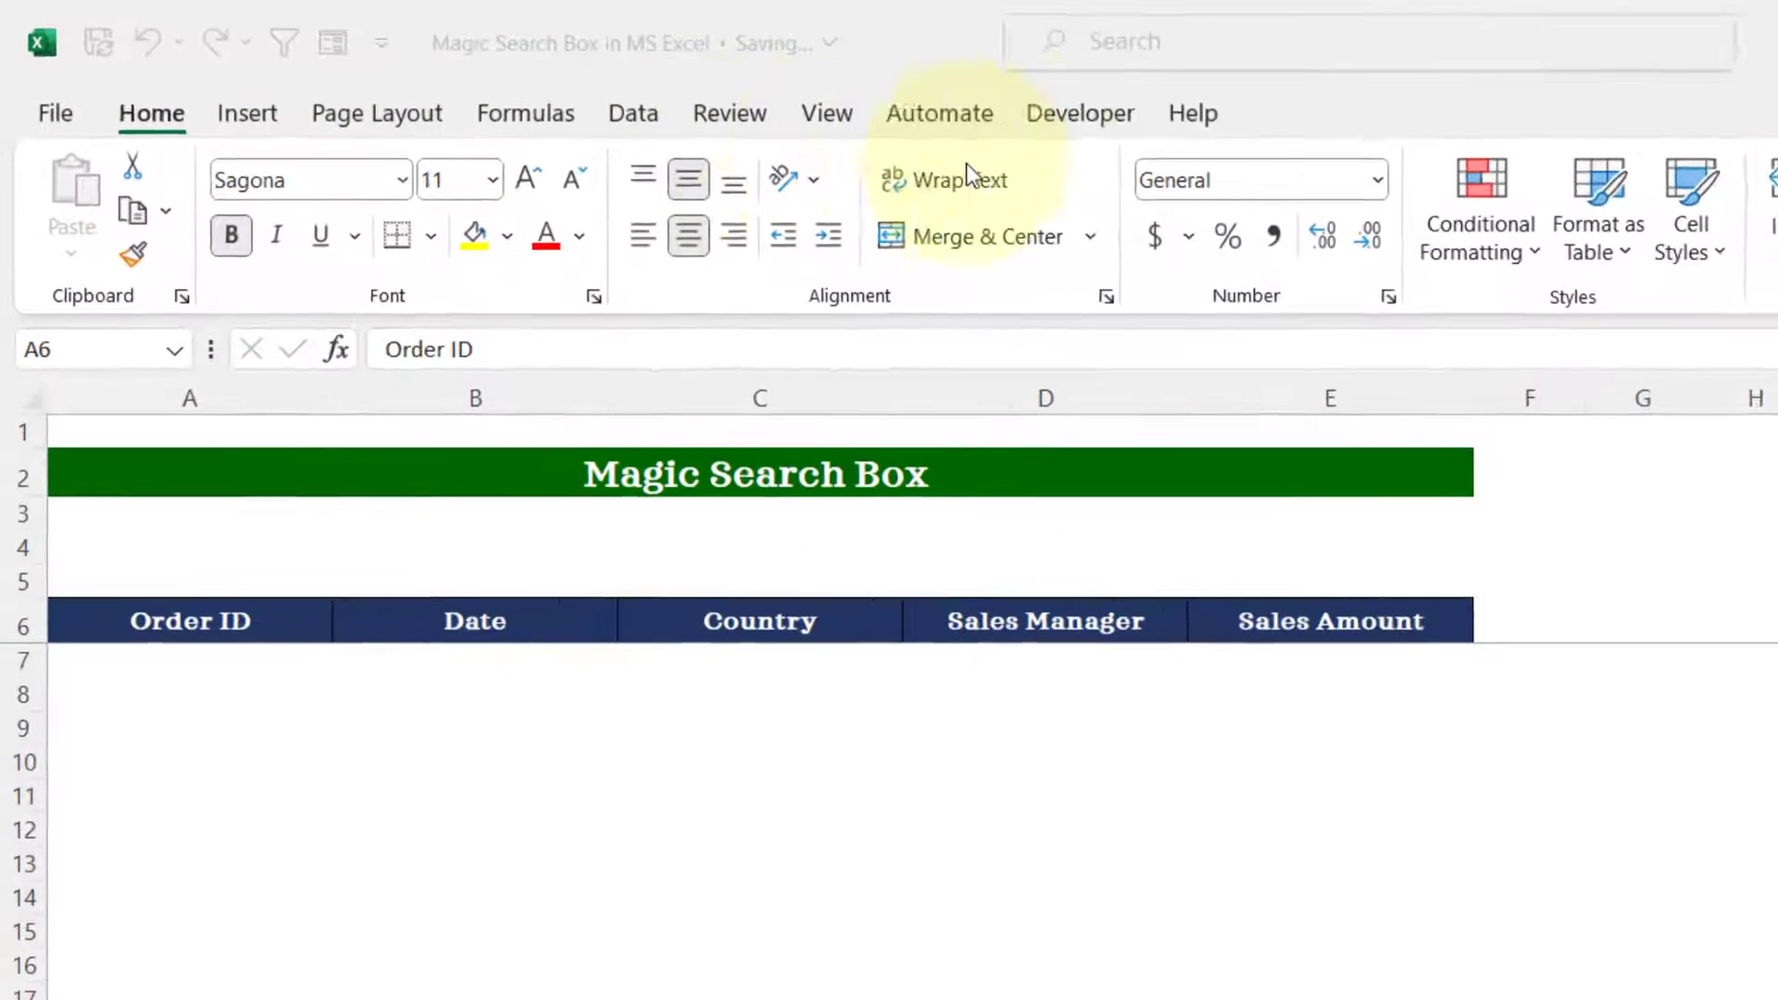
# Insert an ActiveX text box between the Magic Search Box title and the header row, spanning columns A to E.
pyautogui.click(693, 78)
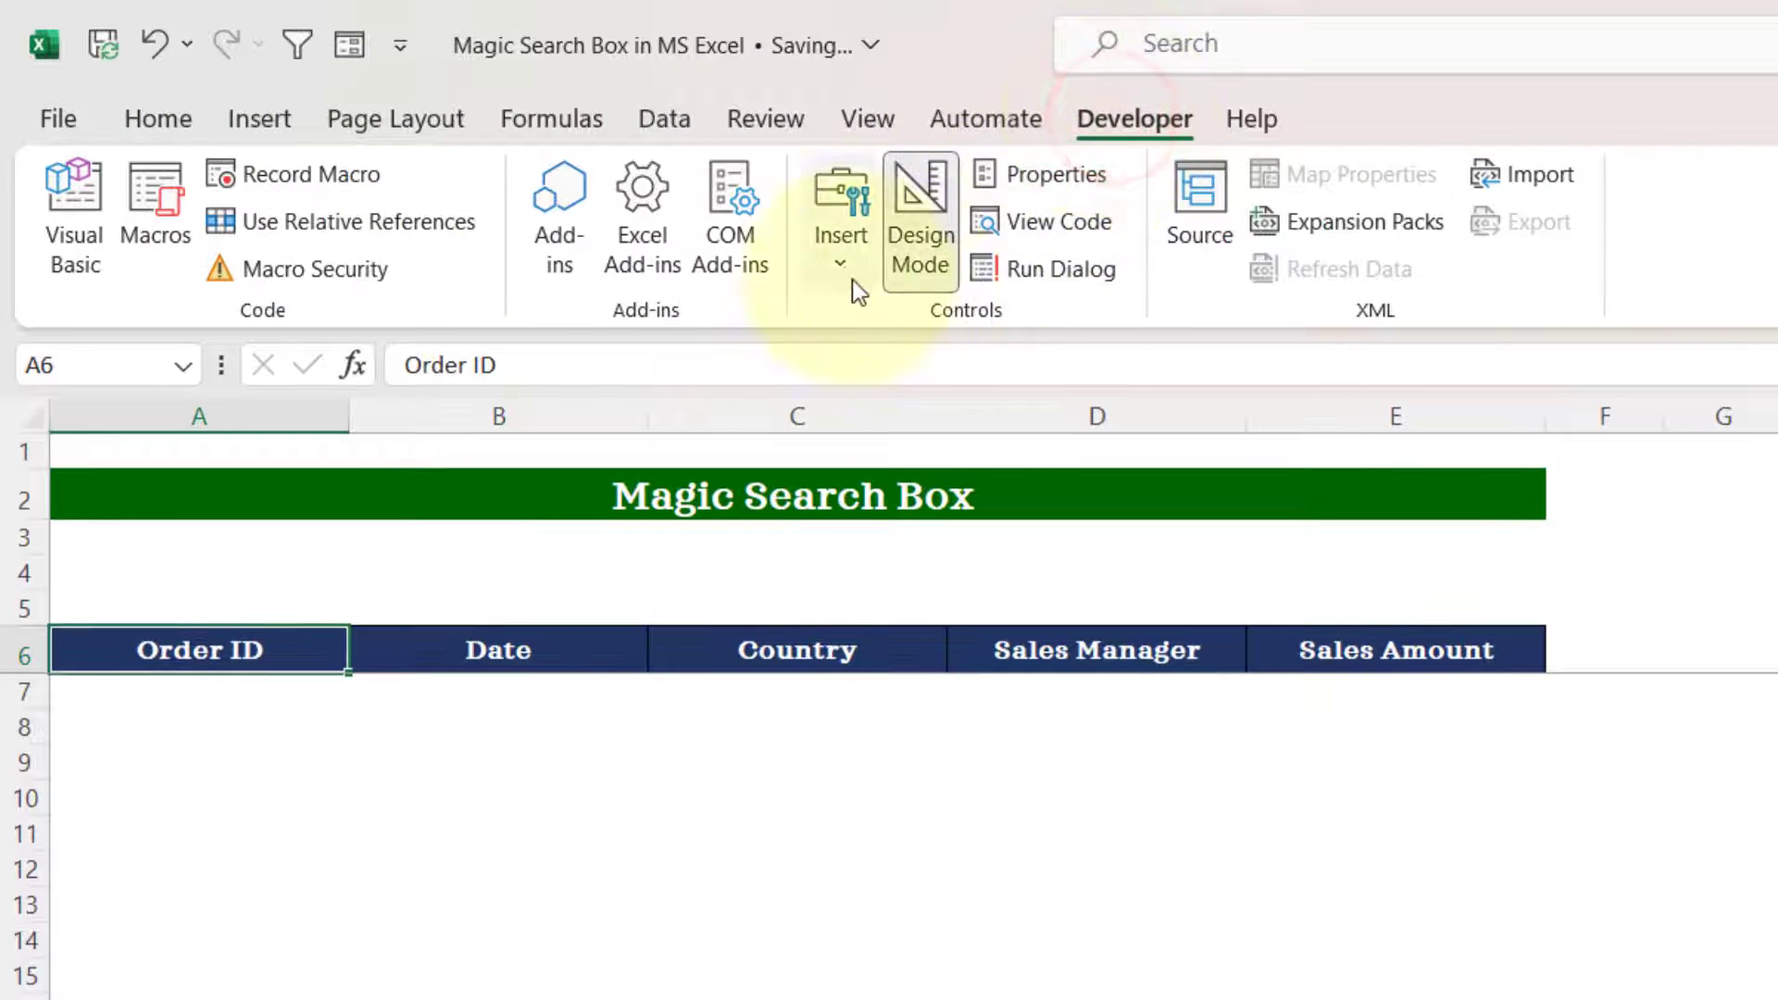
pyautogui.click(842, 273)
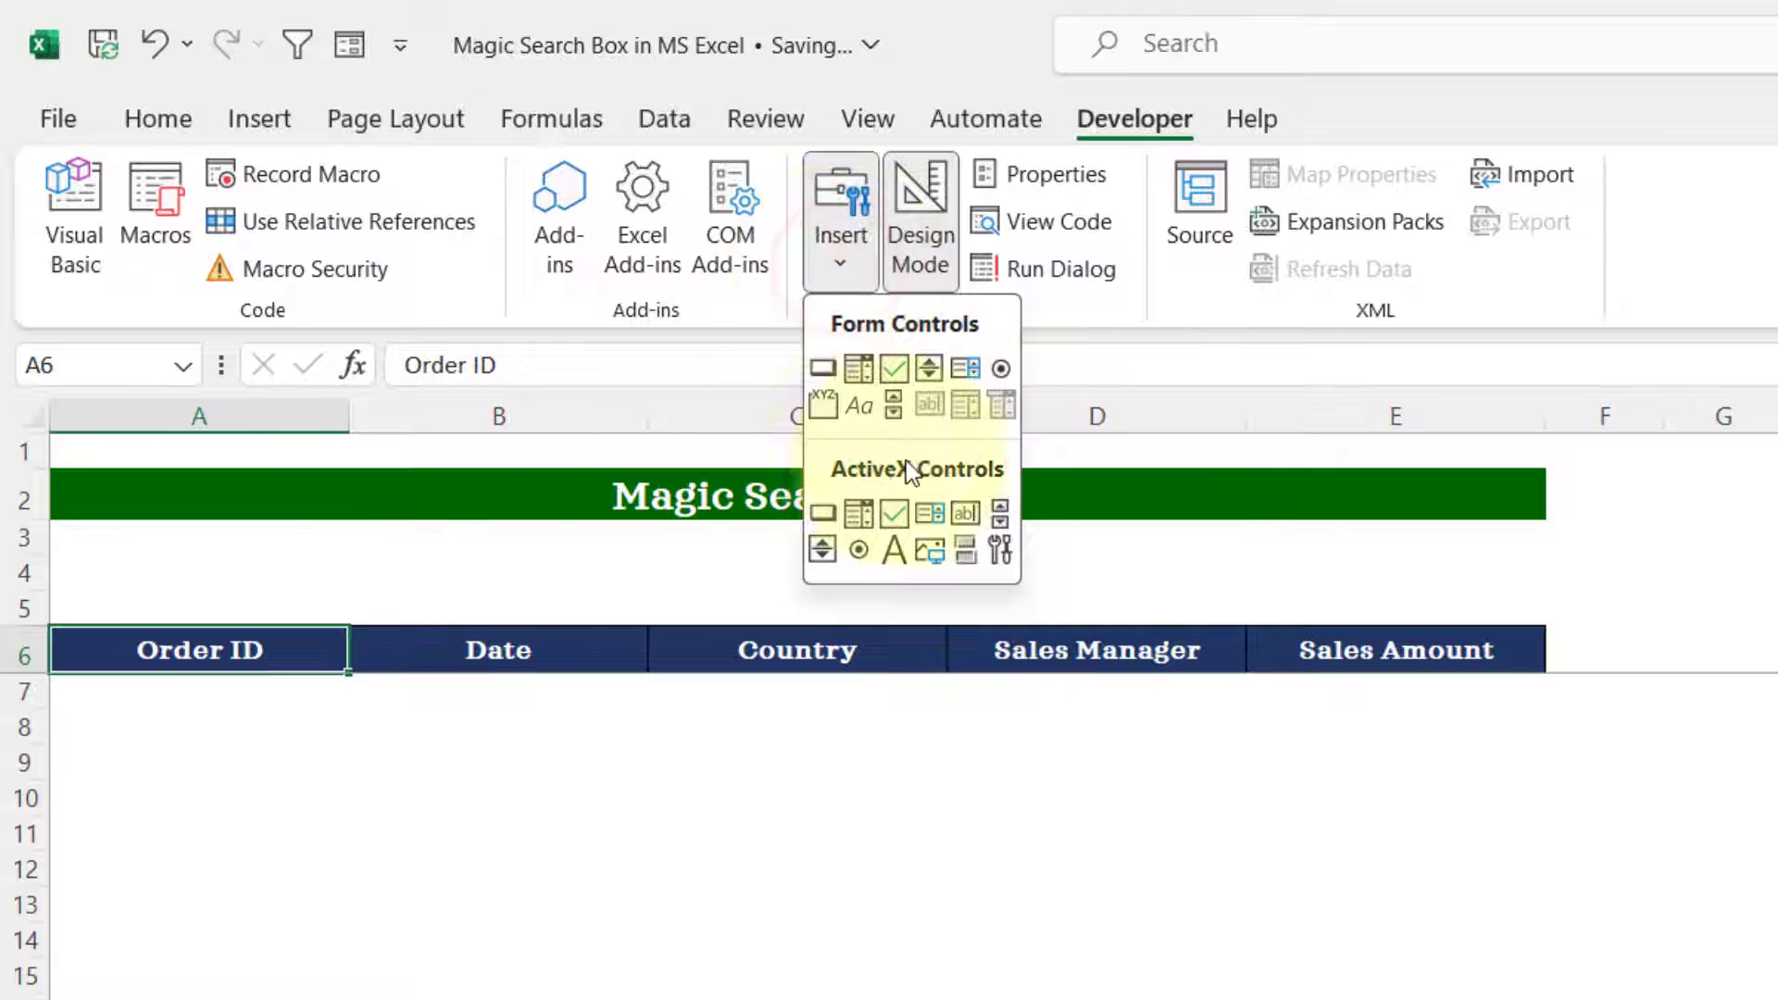
pyautogui.click(967, 512)
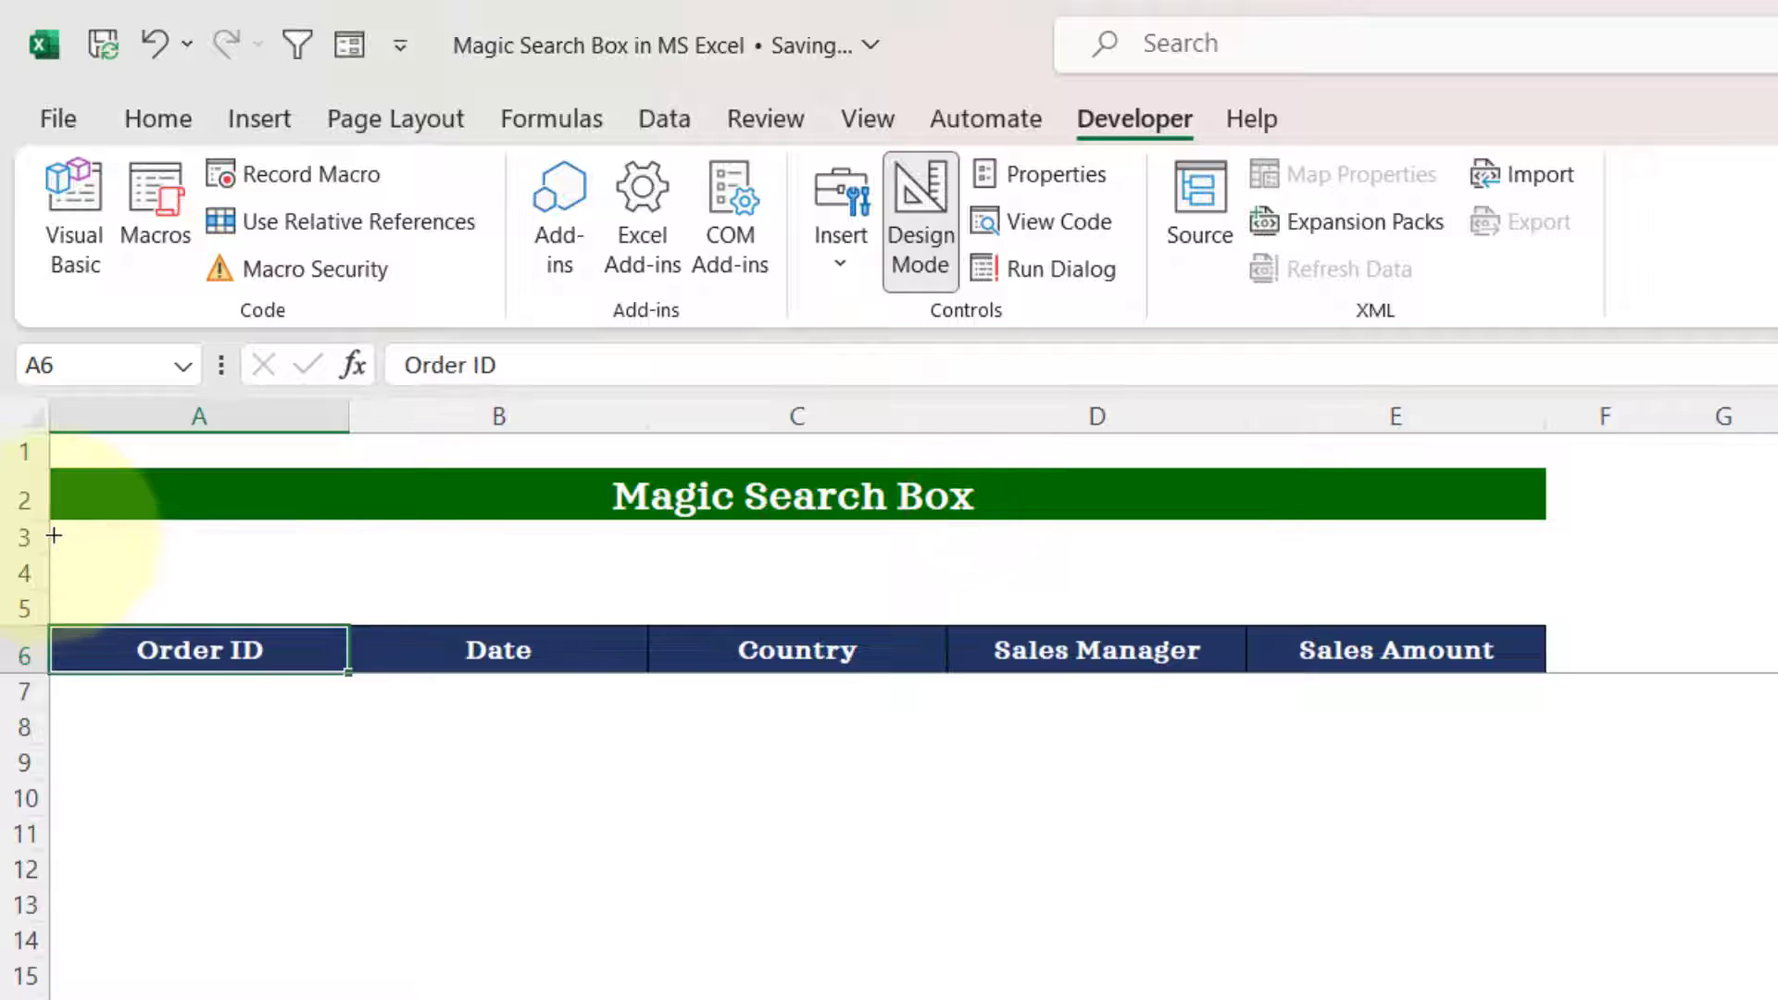
pyautogui.moveTo(53, 534); pyautogui.dragTo(1543, 603)
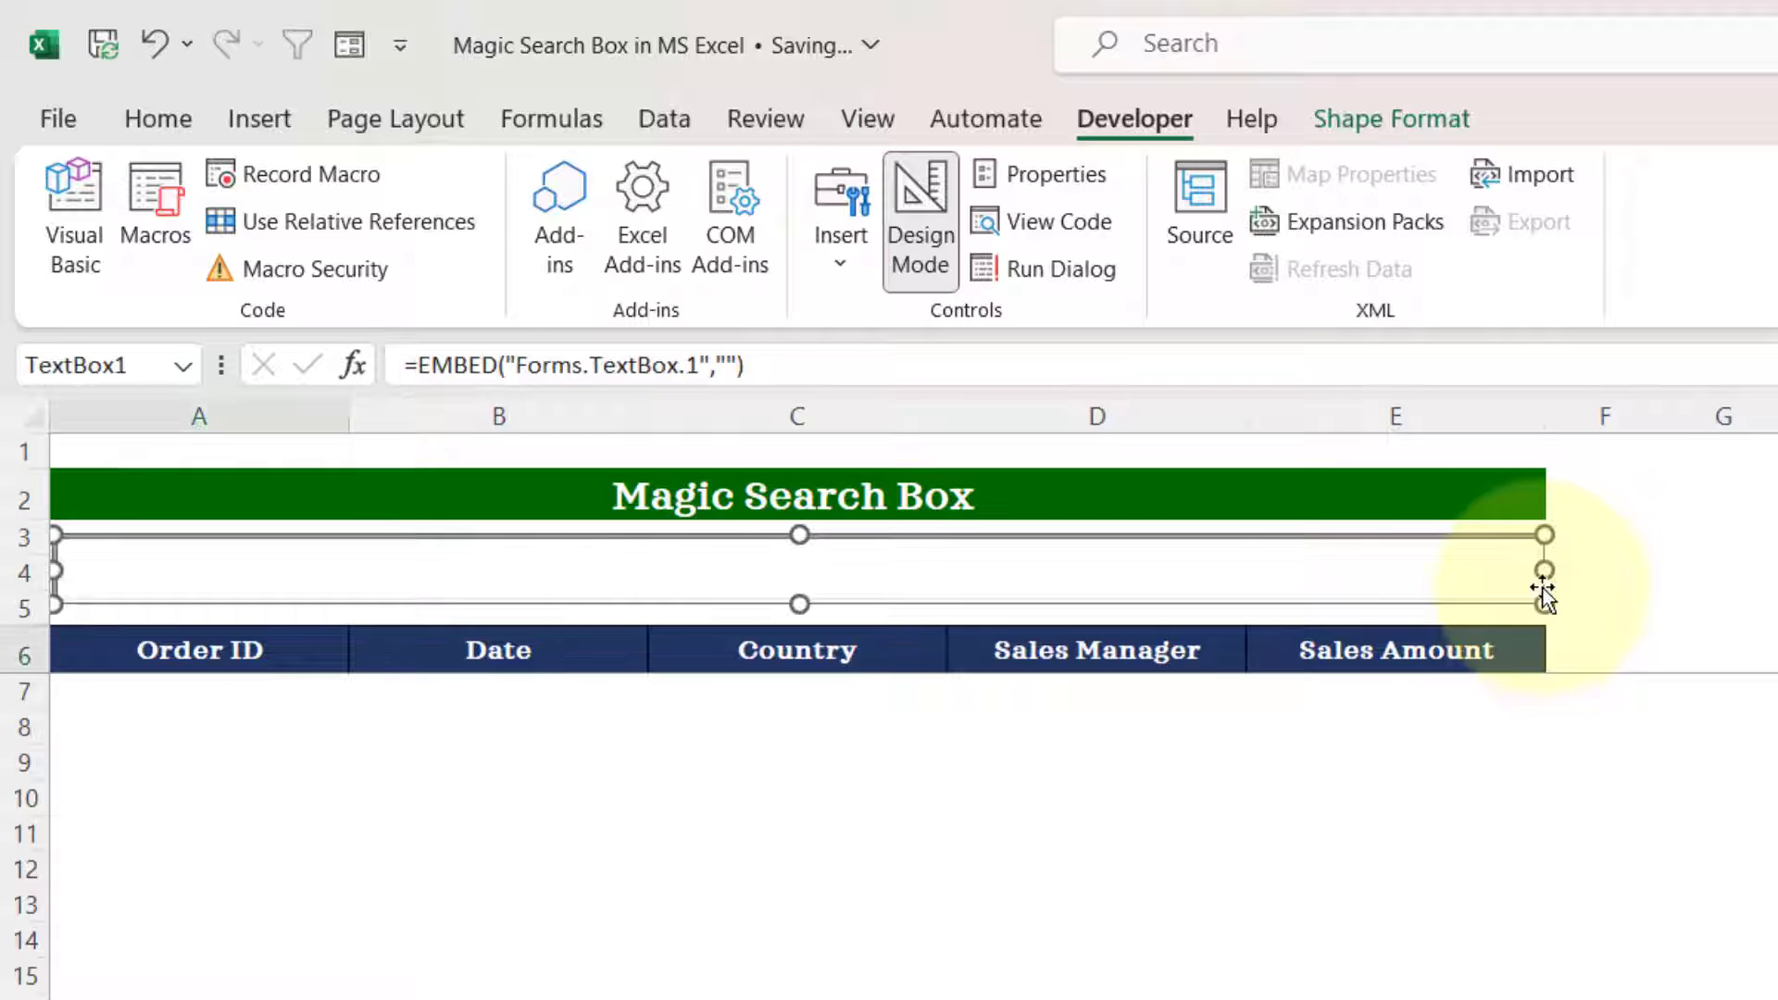
# Set the text box's LinkedCell property to A4 and turn off Design Mode.
pyautogui.rightClick(1199, 576)
pyautogui.click(1278, 757)
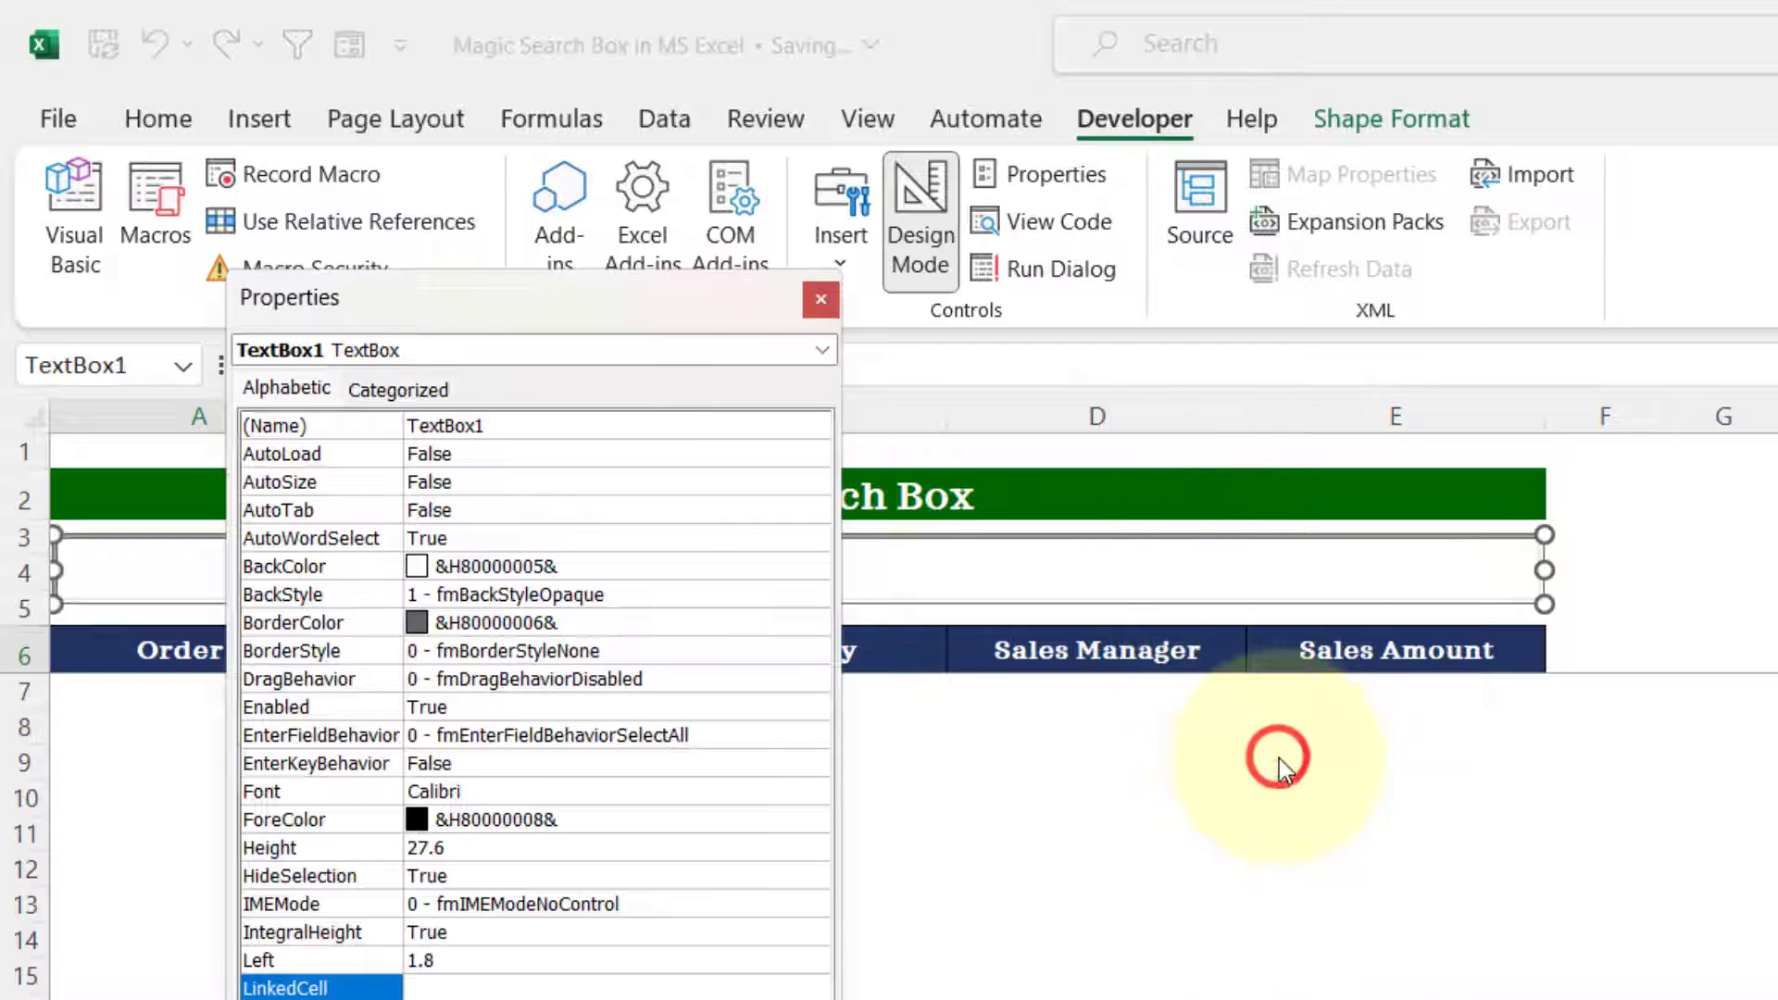
pyautogui.moveTo(479, 297); pyautogui.dragTo(846, 109)
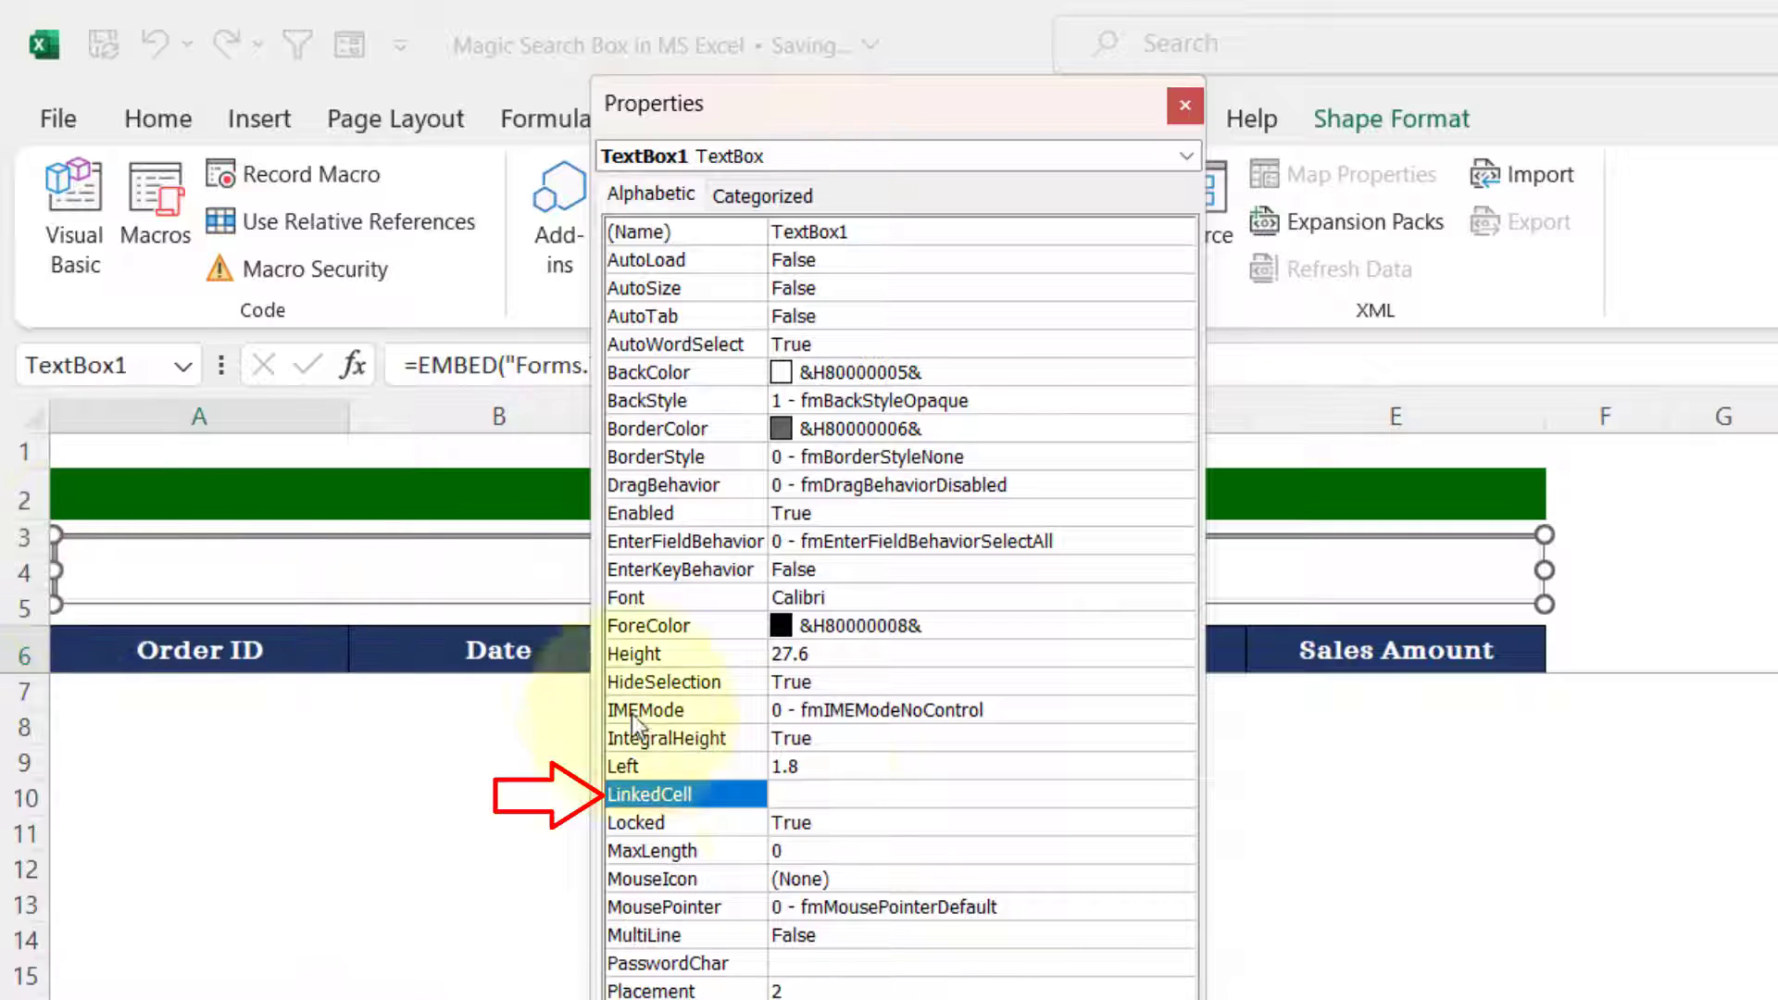
pyautogui.click(800, 795)
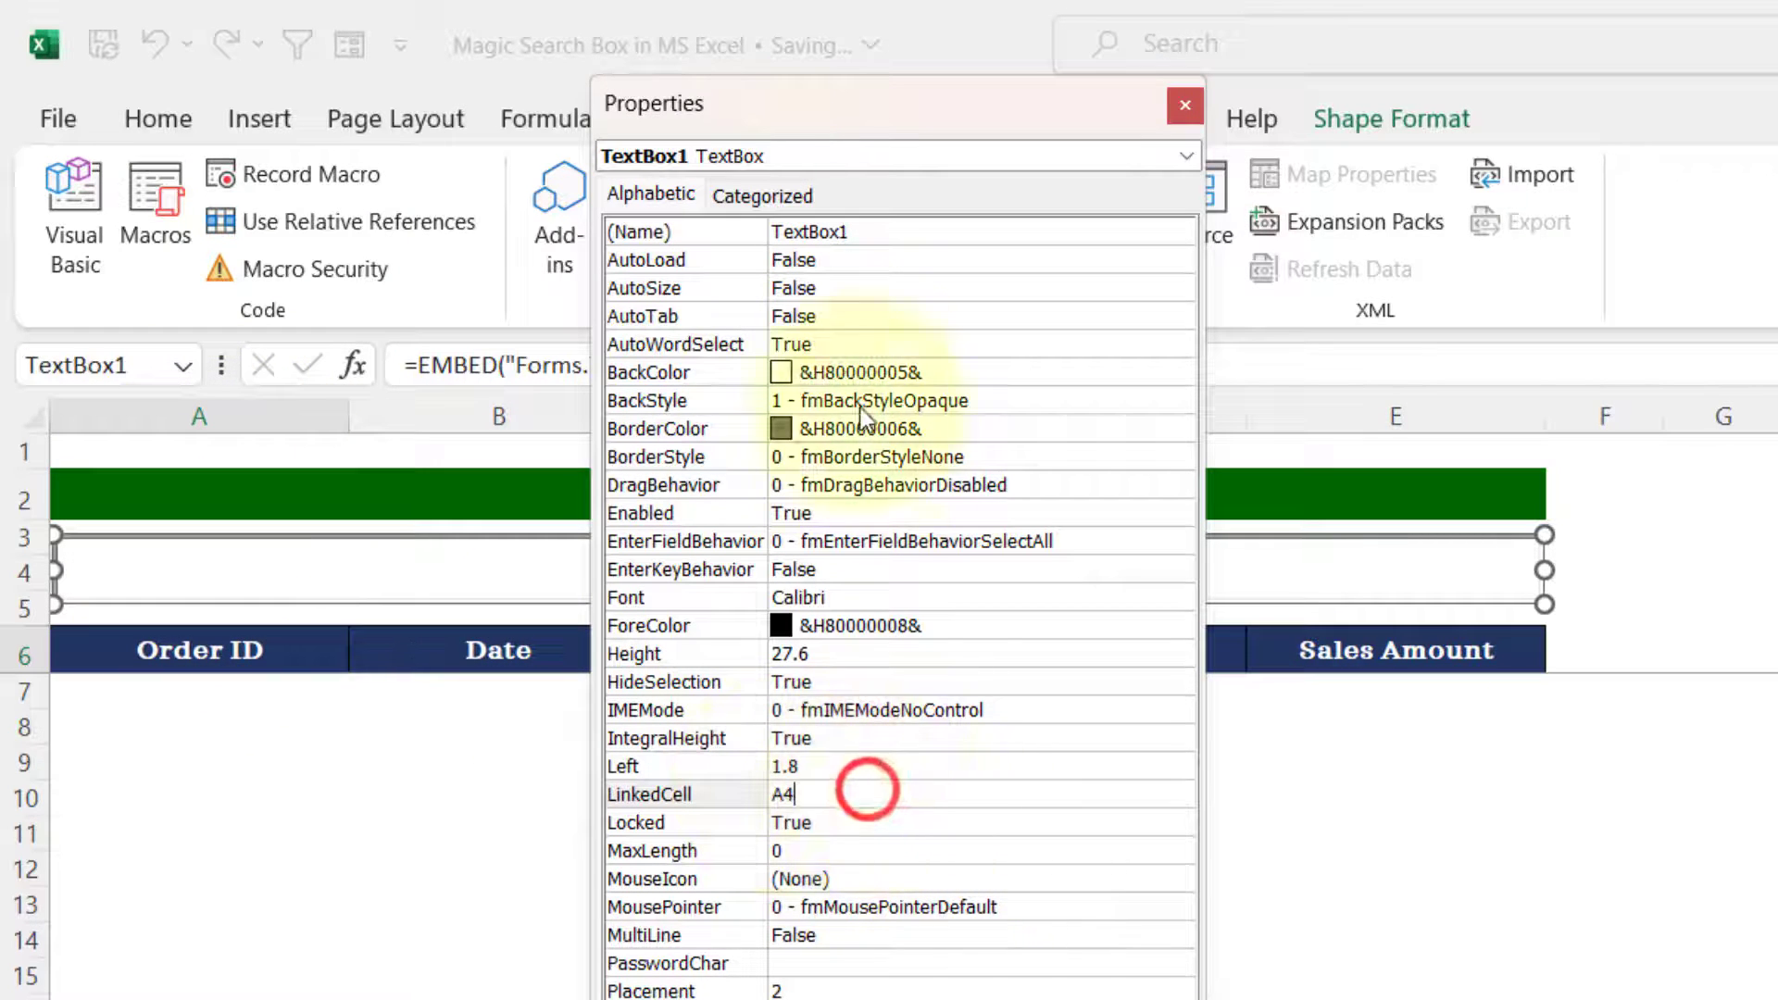
pyautogui.click(1182, 106)
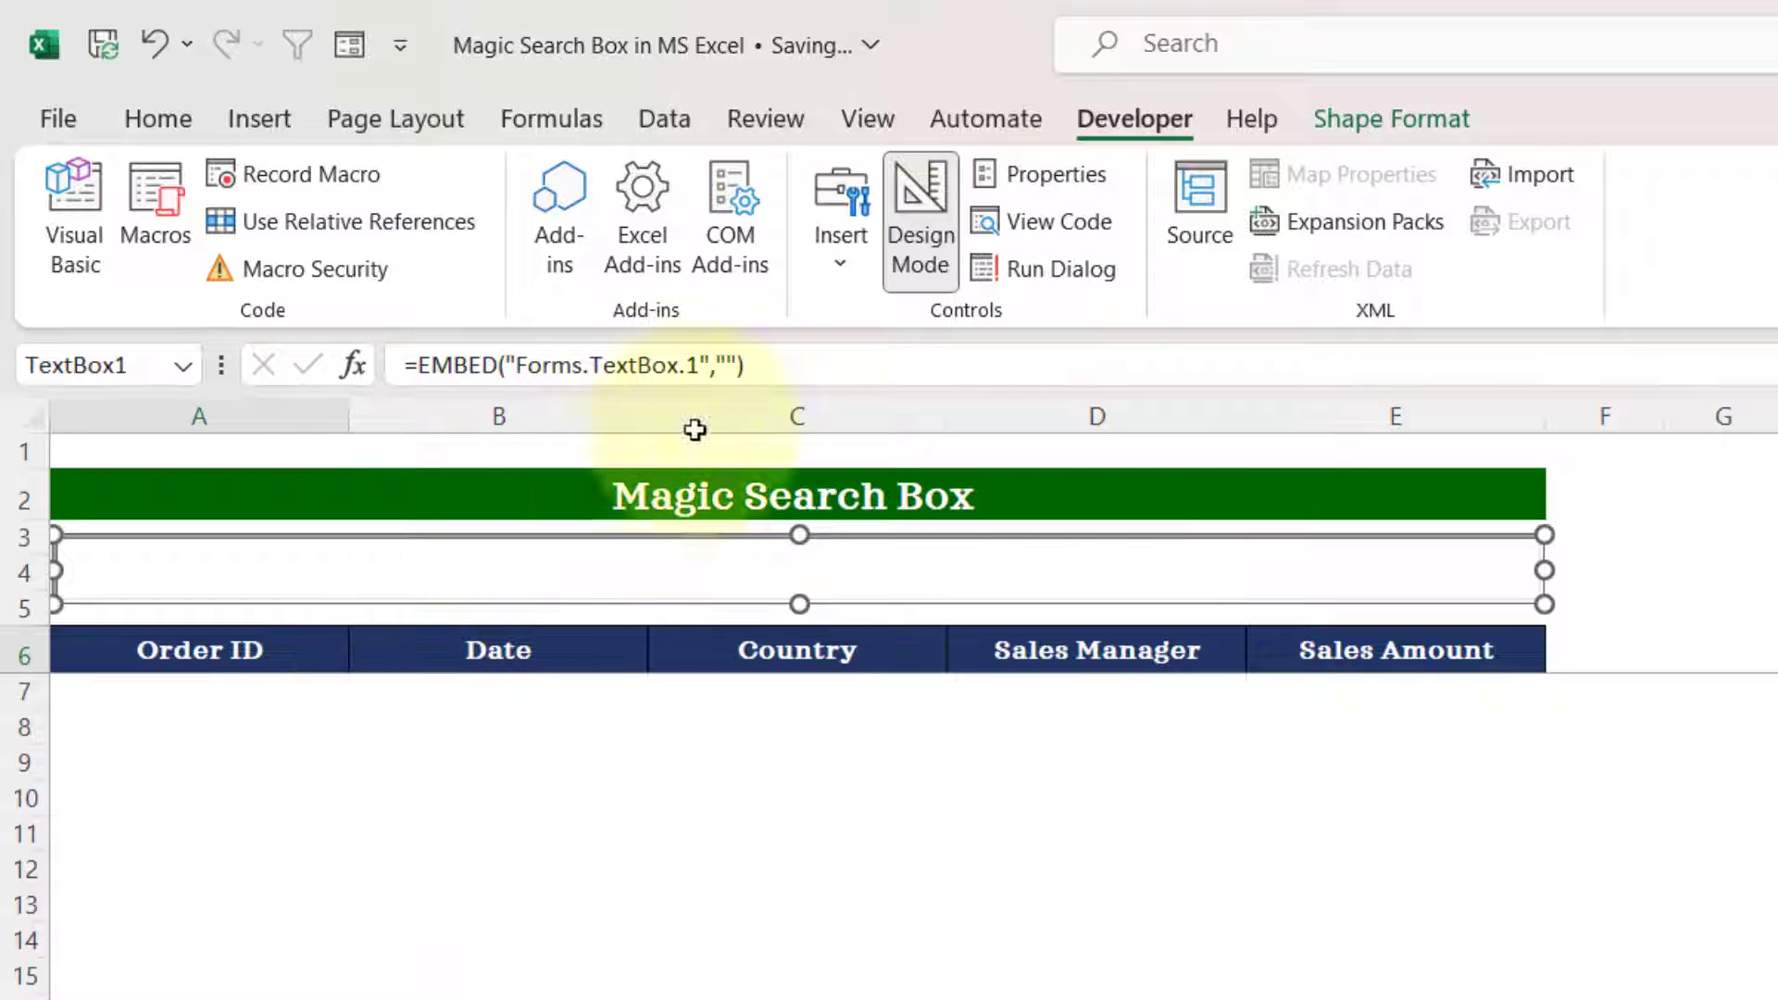
pyautogui.click(934, 242)
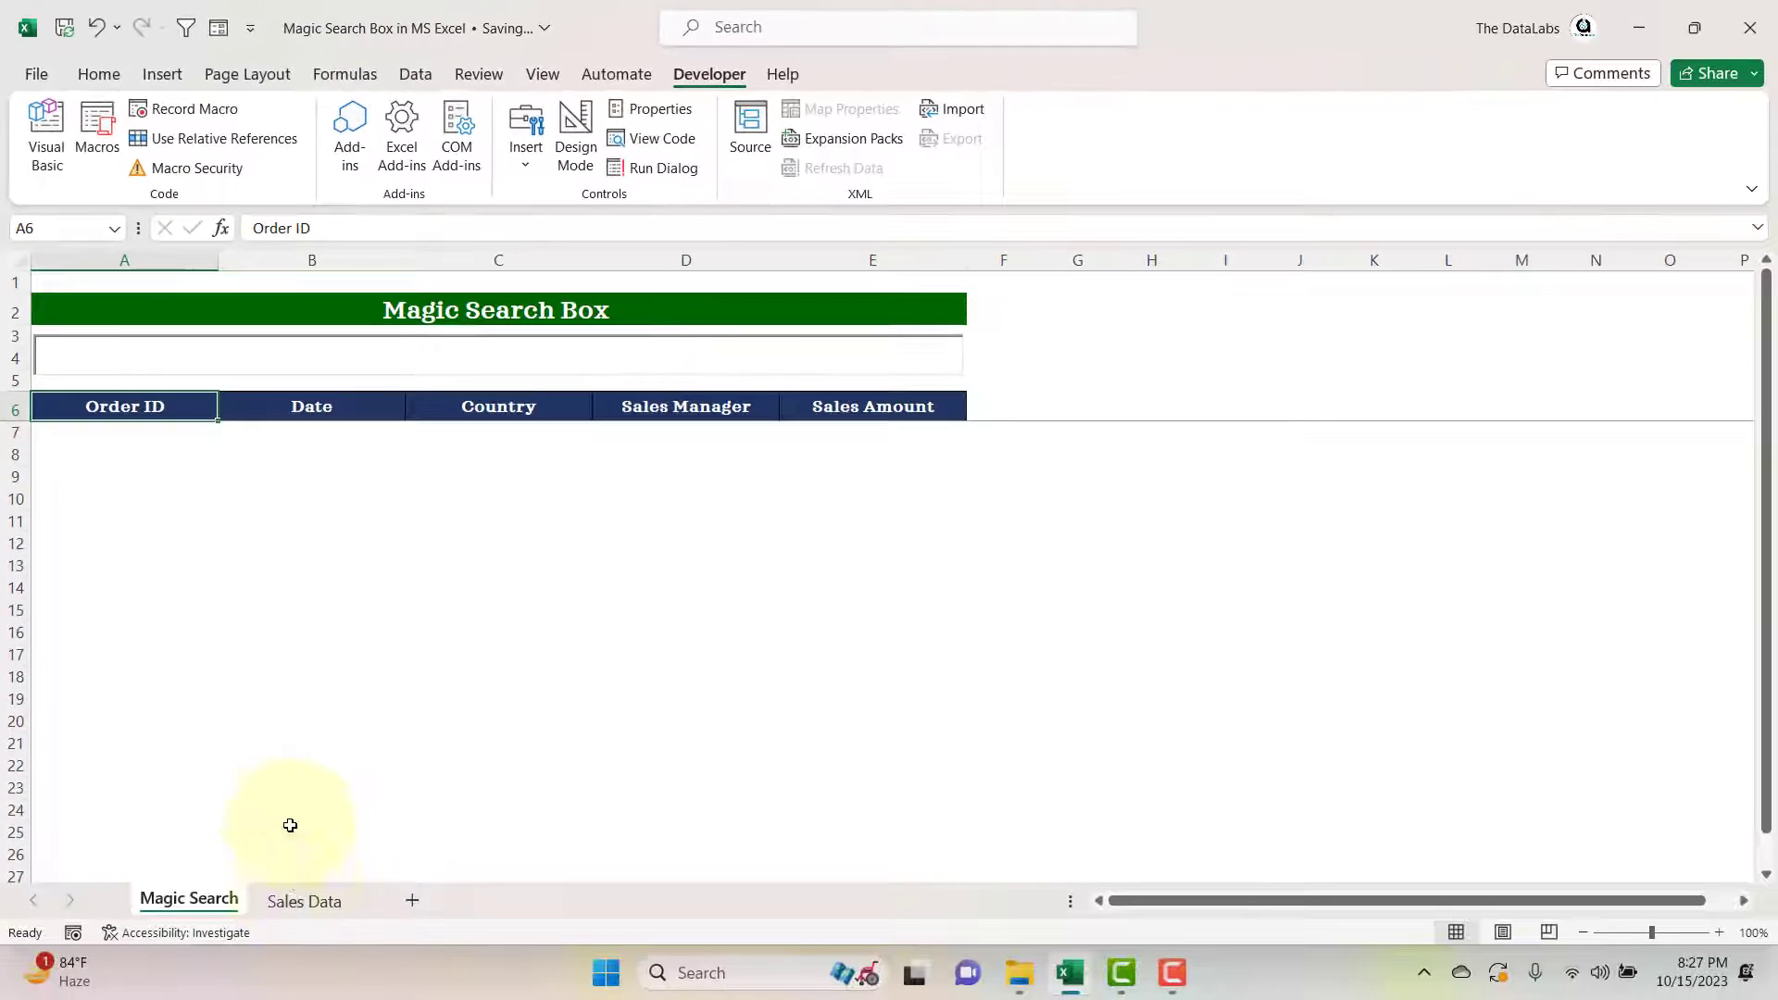
# Add the heading Key in cell A1 of the Sales Data sheet.
pyautogui.click(288, 906)
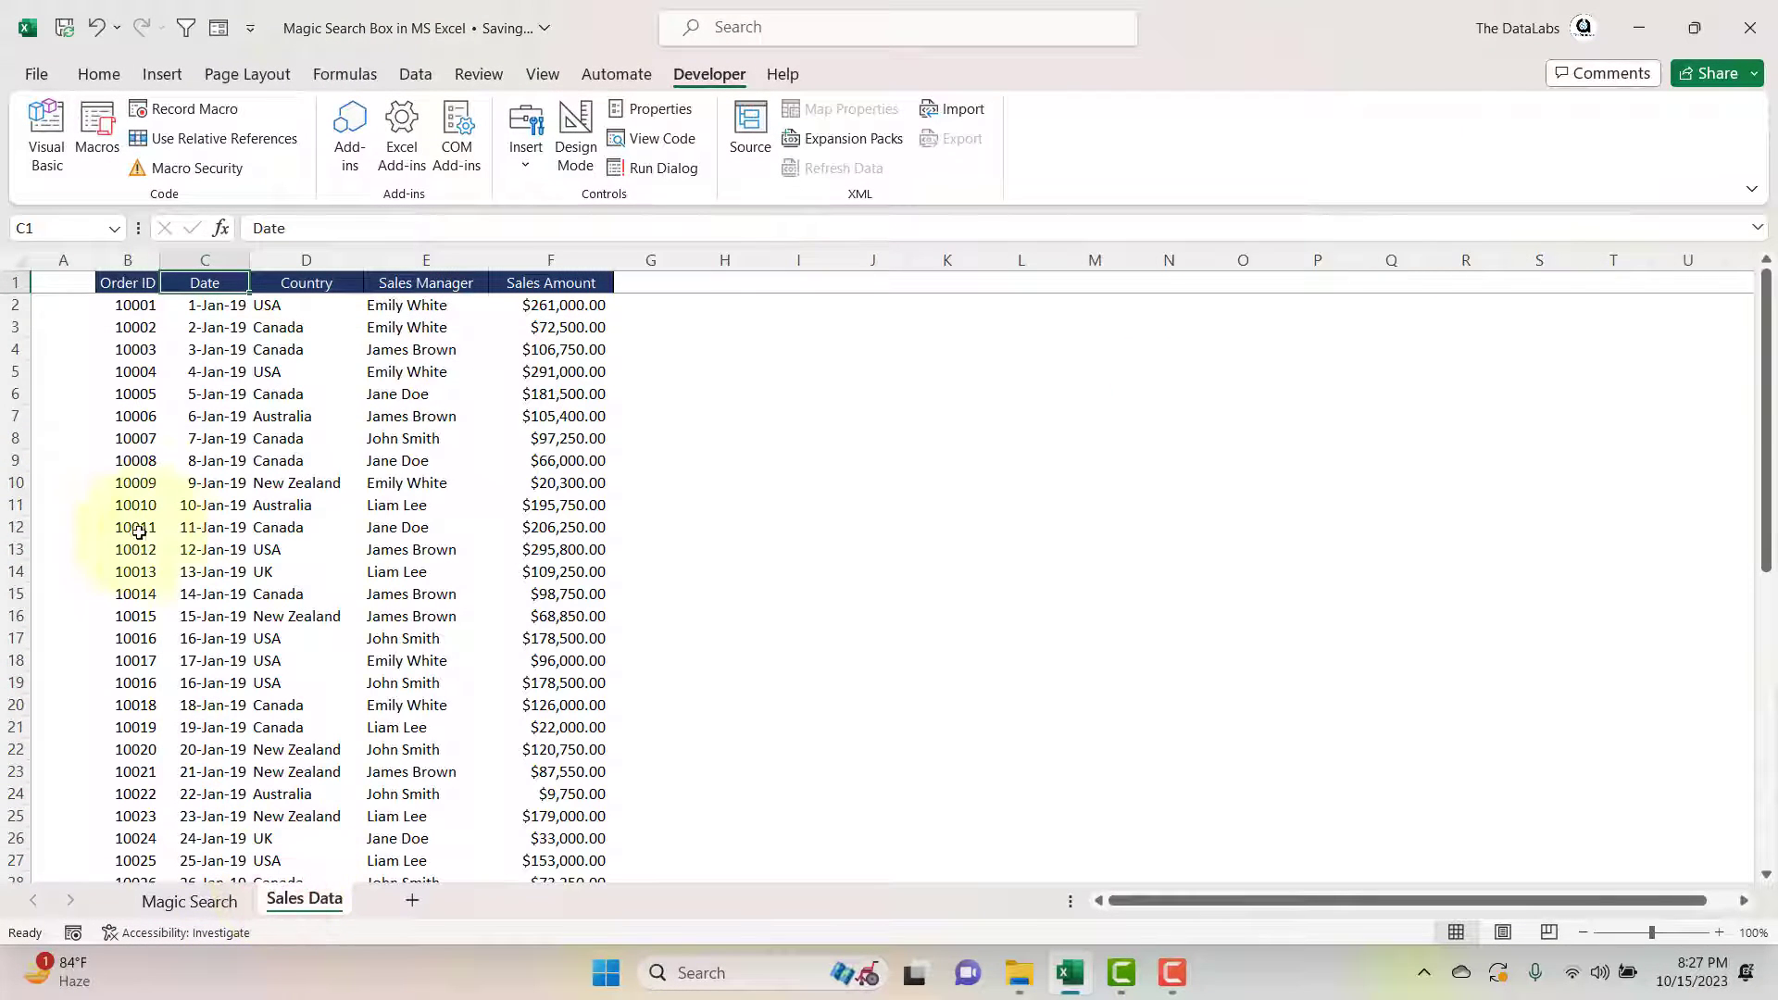
pyautogui.click(79, 282)
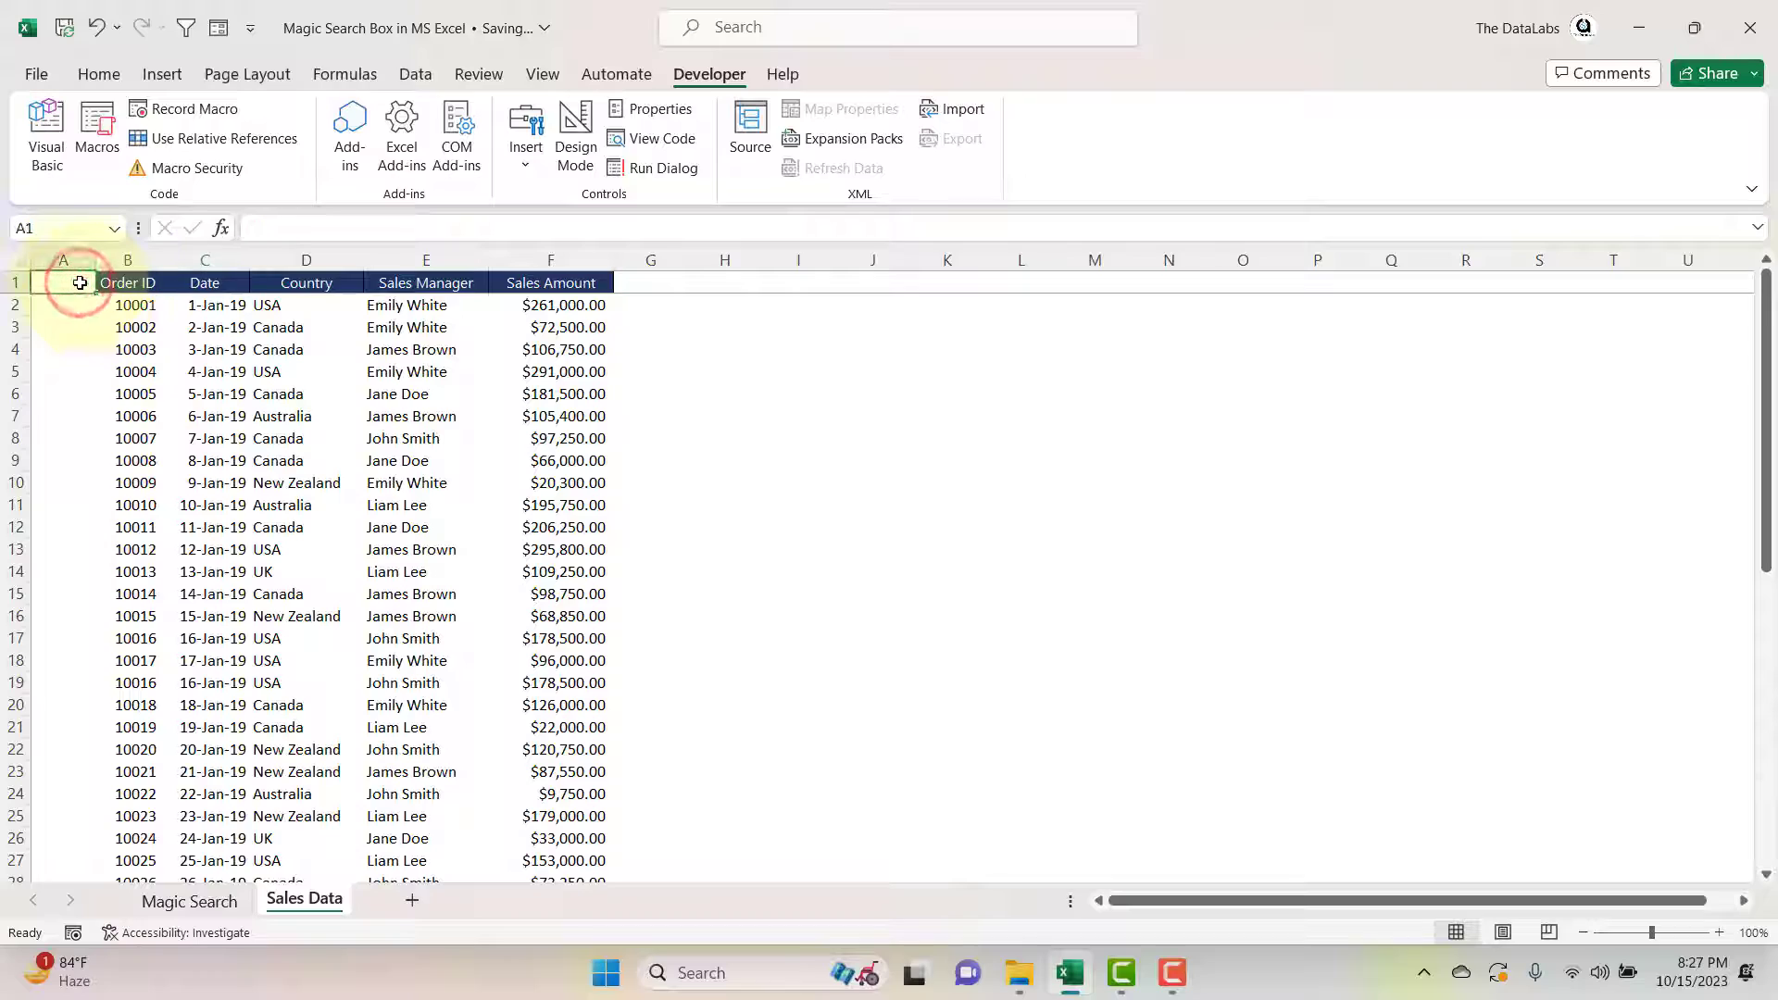
pyautogui.write('Key')
pyautogui.press('Return')
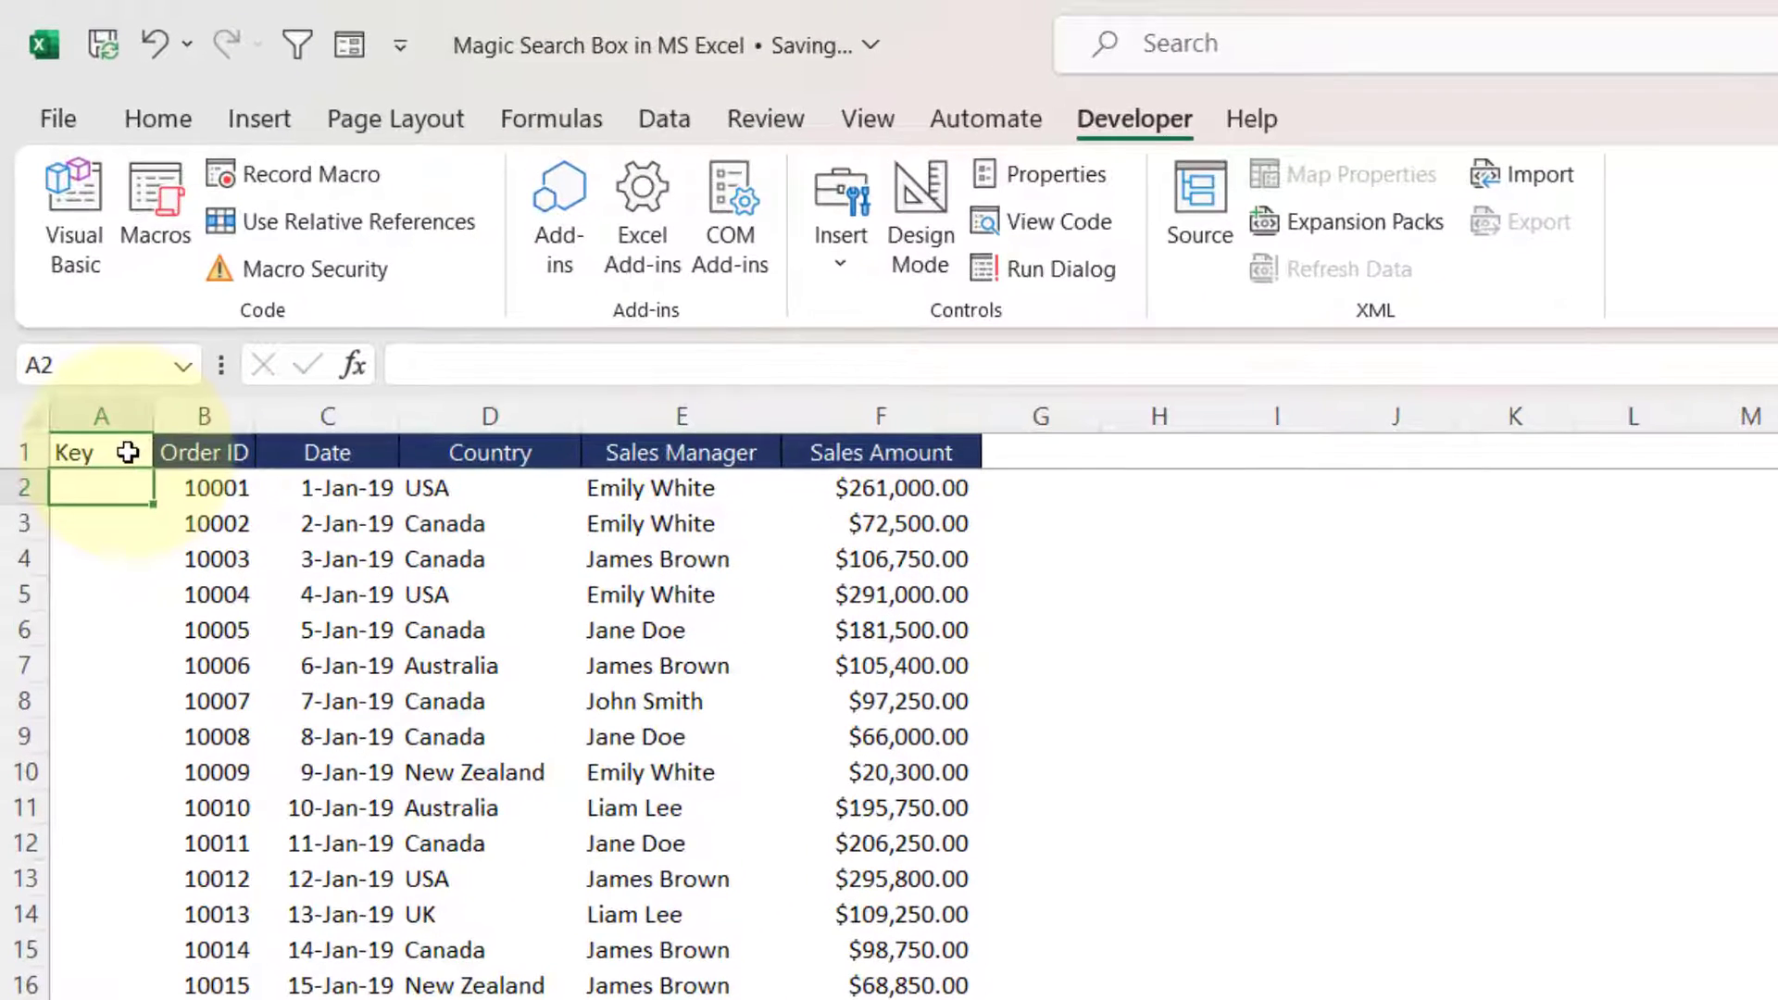
# Enter the formula =B2&C2&D2&E2&F2 in cell A2 to join the row's values into a search key.
pyautogui.write('=')
pyautogui.press('Right')
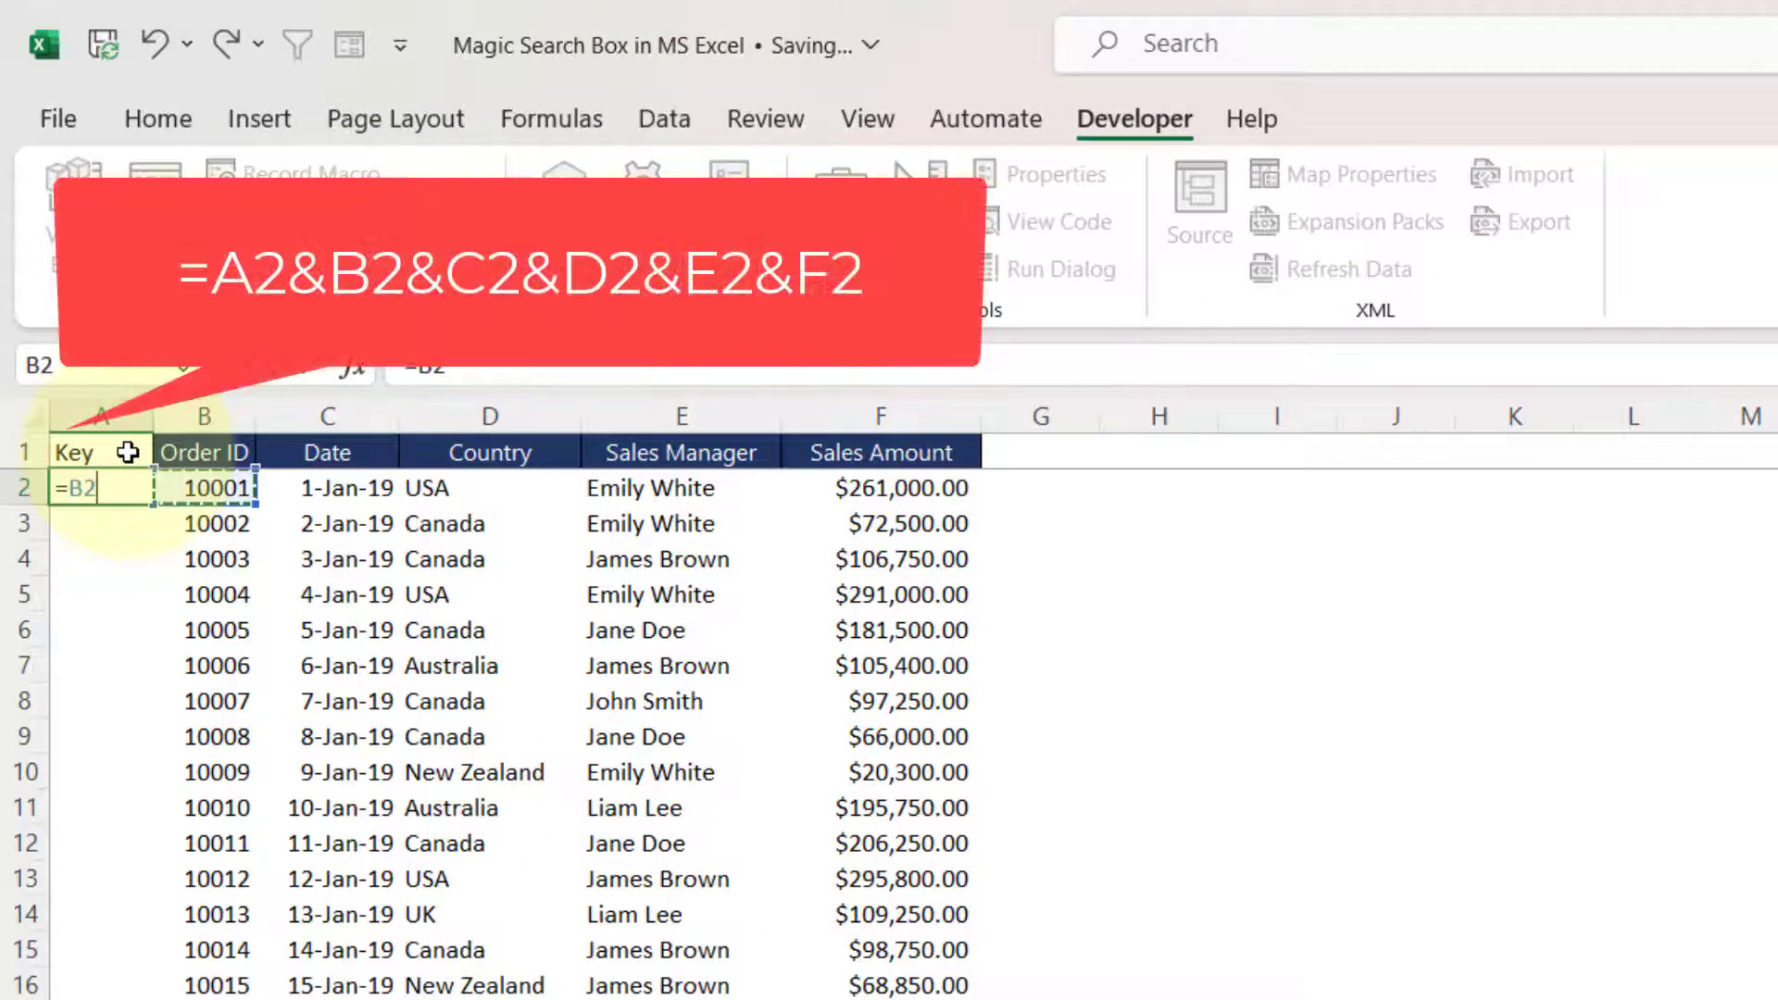
pyautogui.write('&')
pyautogui.press('Right')
pyautogui.press('Right')
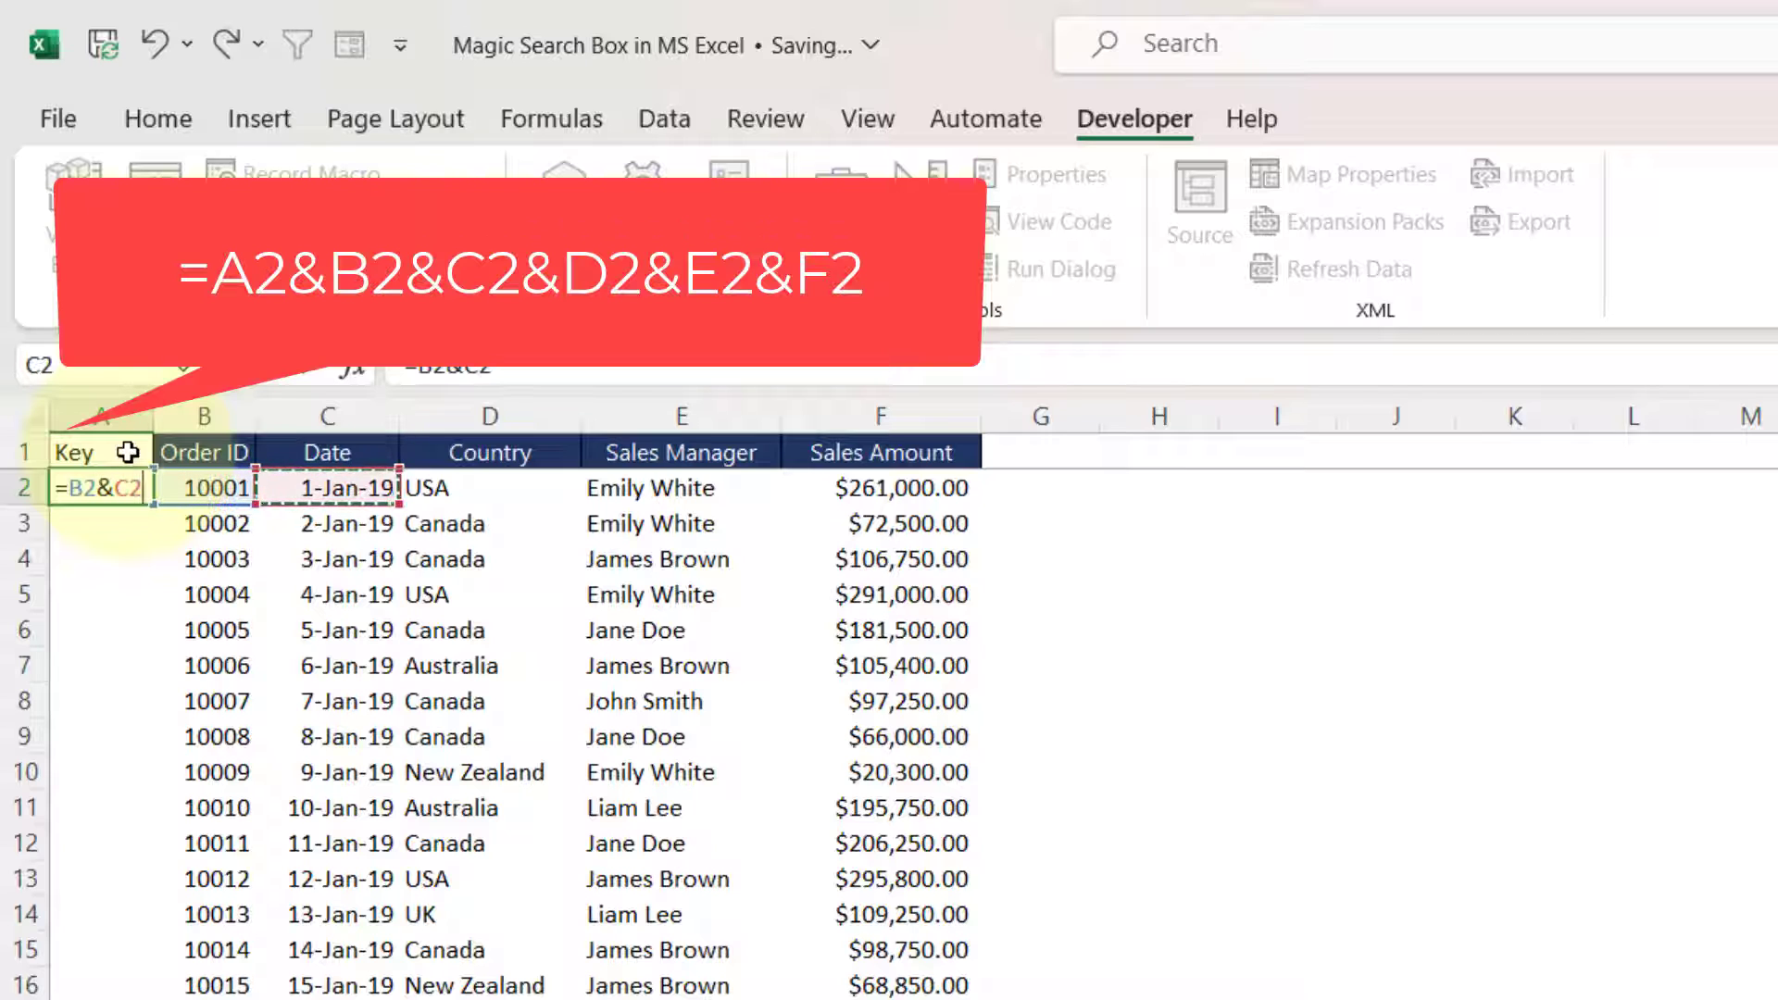
pyautogui.write('&')
pyautogui.press('Right')
pyautogui.press('Right')
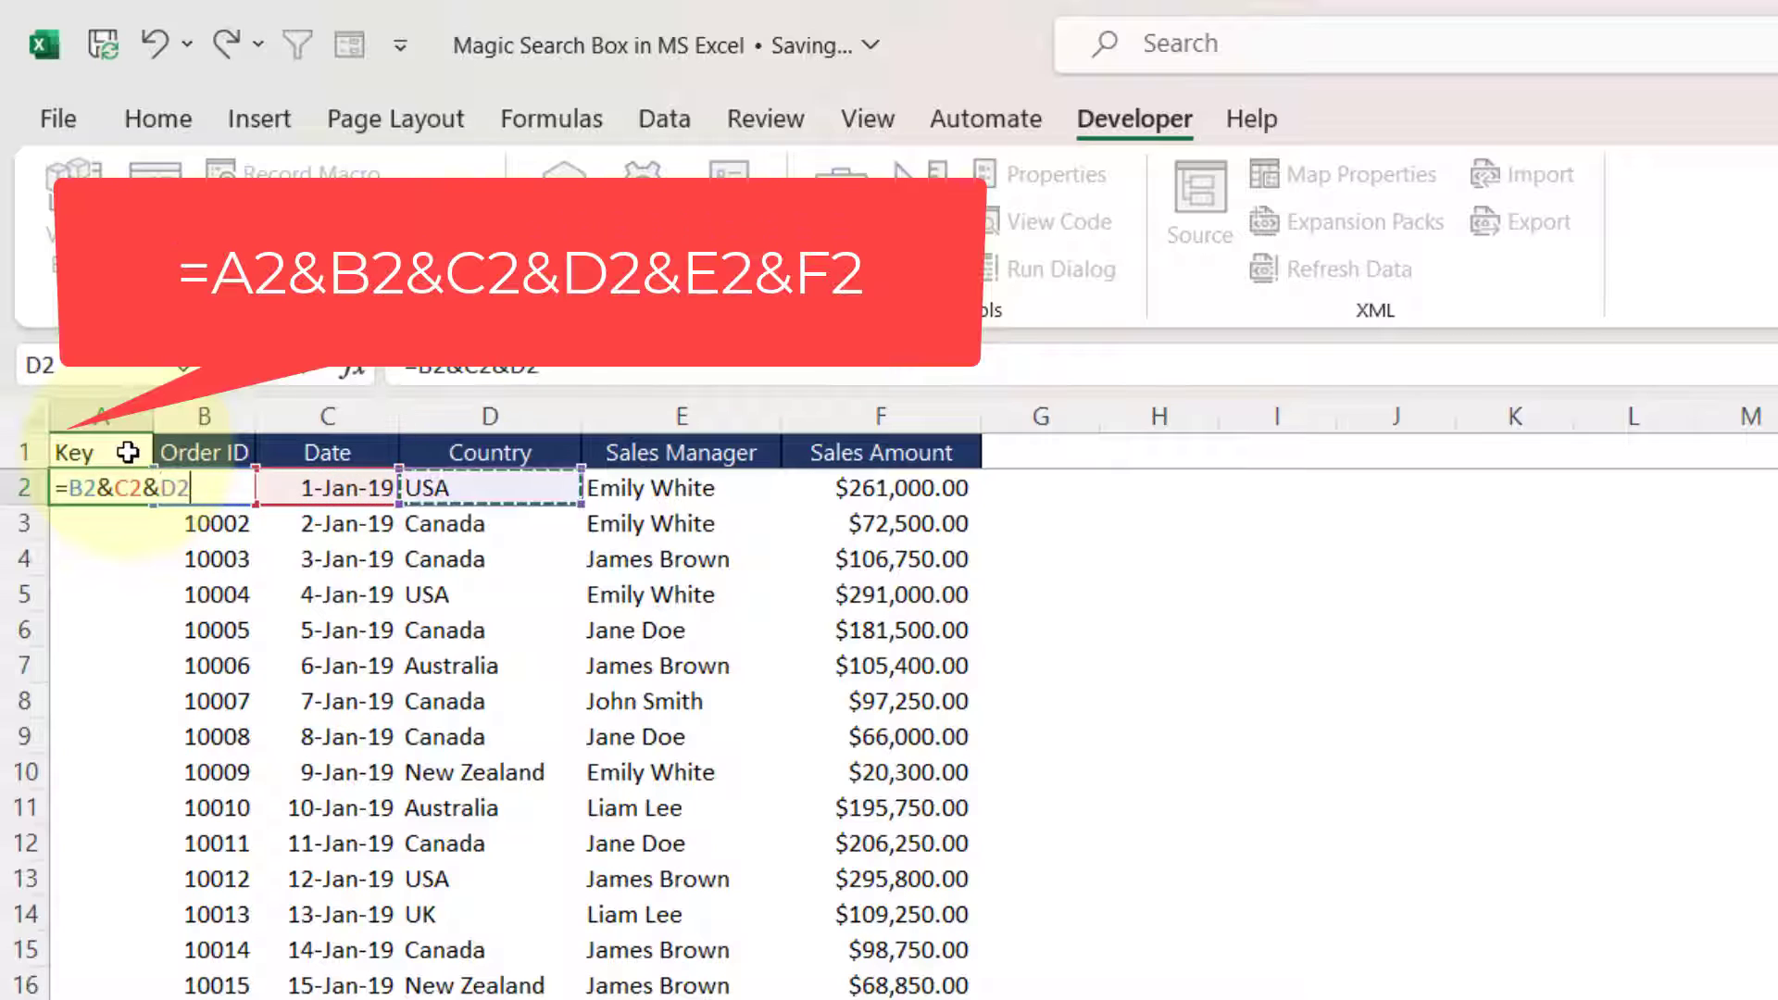
pyautogui.press('Right')
pyautogui.press('Right')
pyautogui.press('Right')
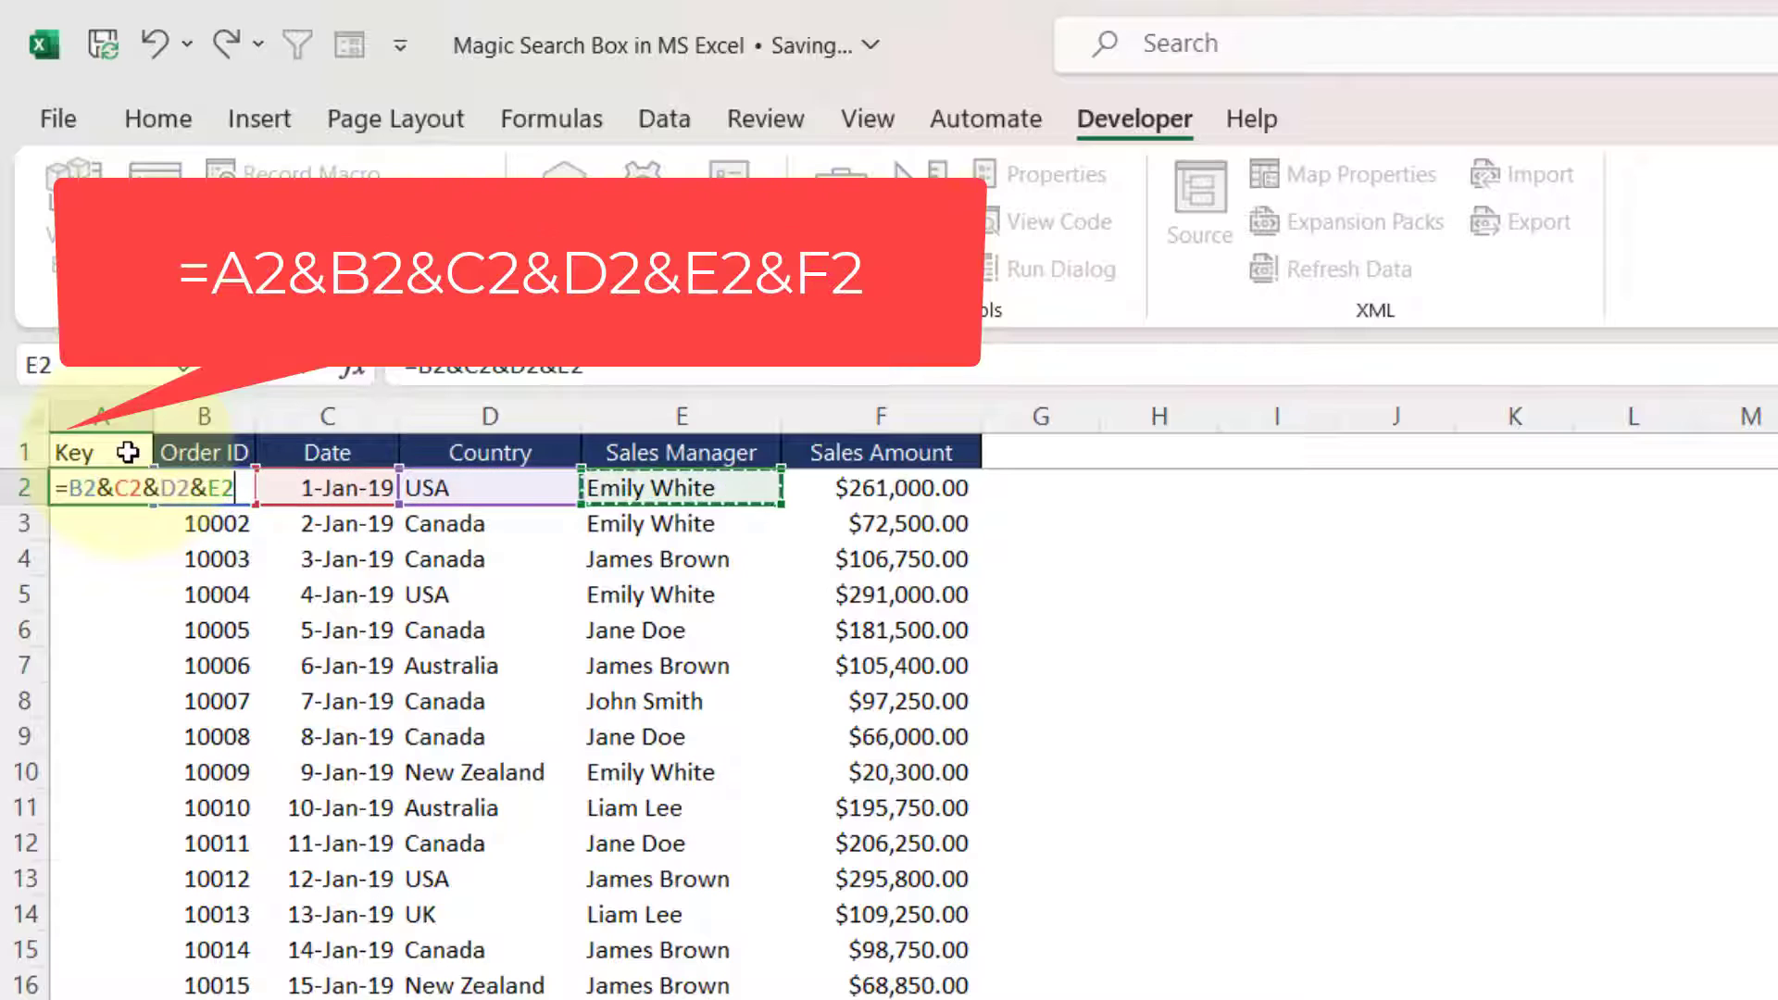
pyautogui.write('&')
pyautogui.press('Right')
pyautogui.press('Right')
pyautogui.press('Right')
pyautogui.press('Right')
pyautogui.press('Right')
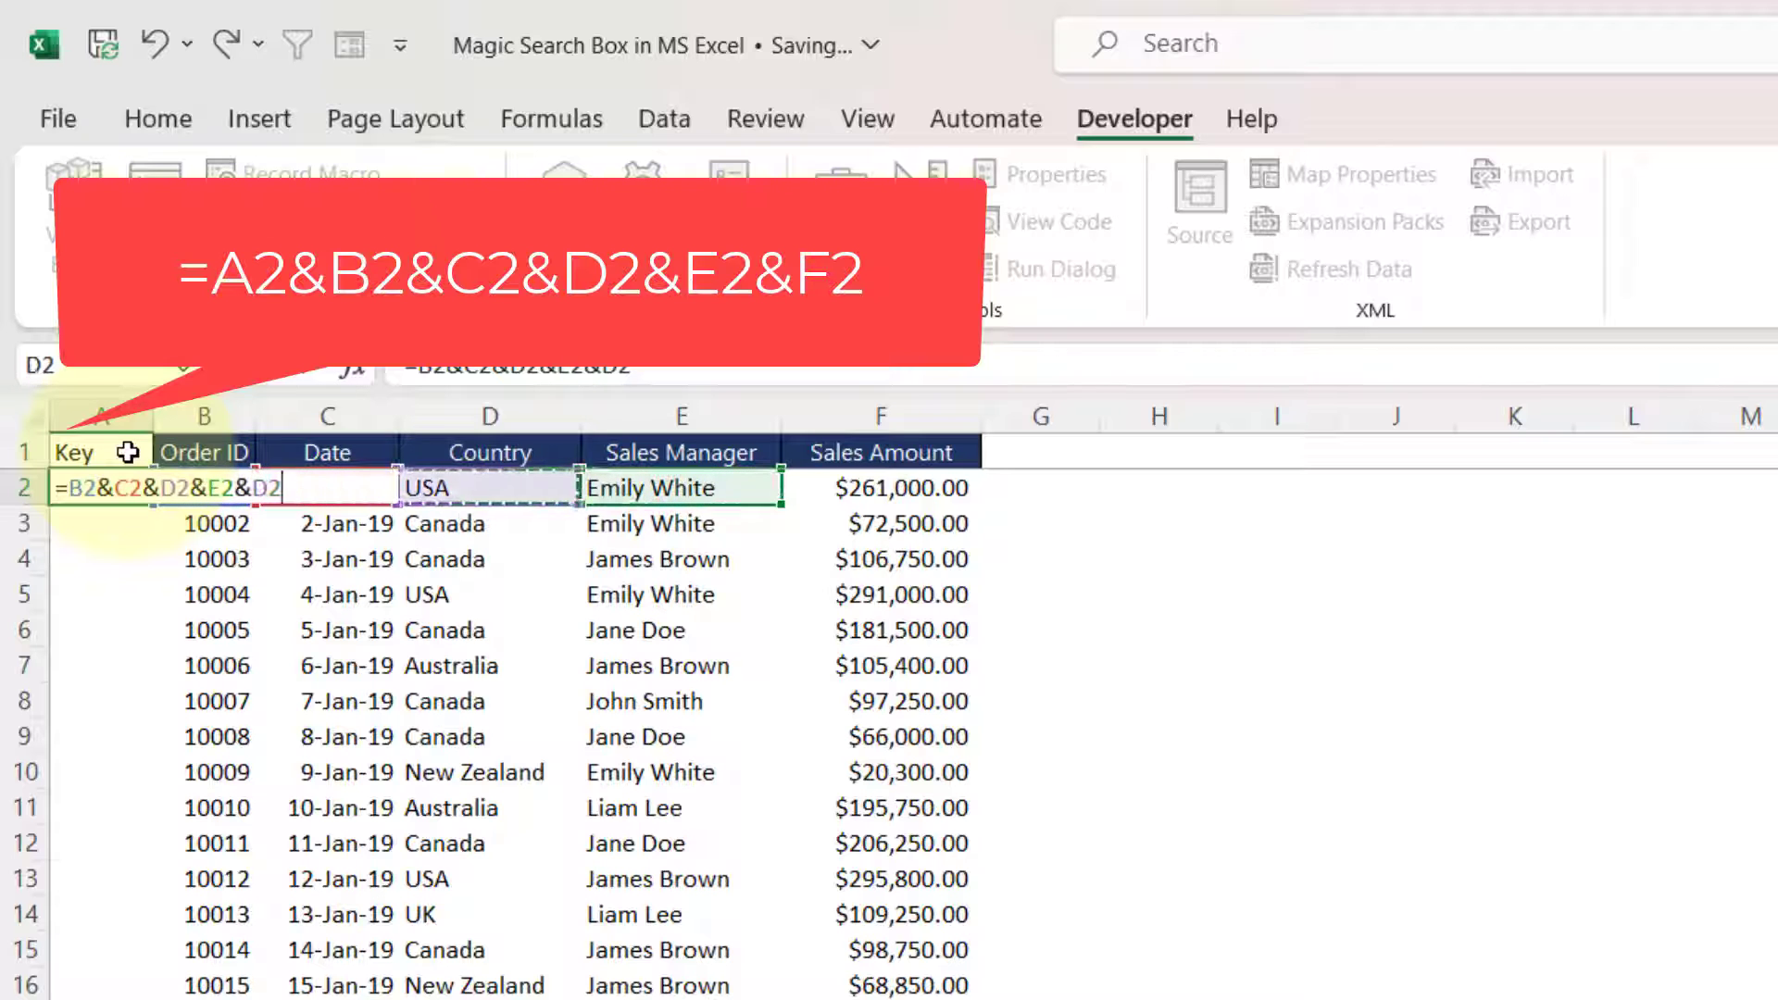
pyautogui.press('Return')
pyautogui.press('Up')
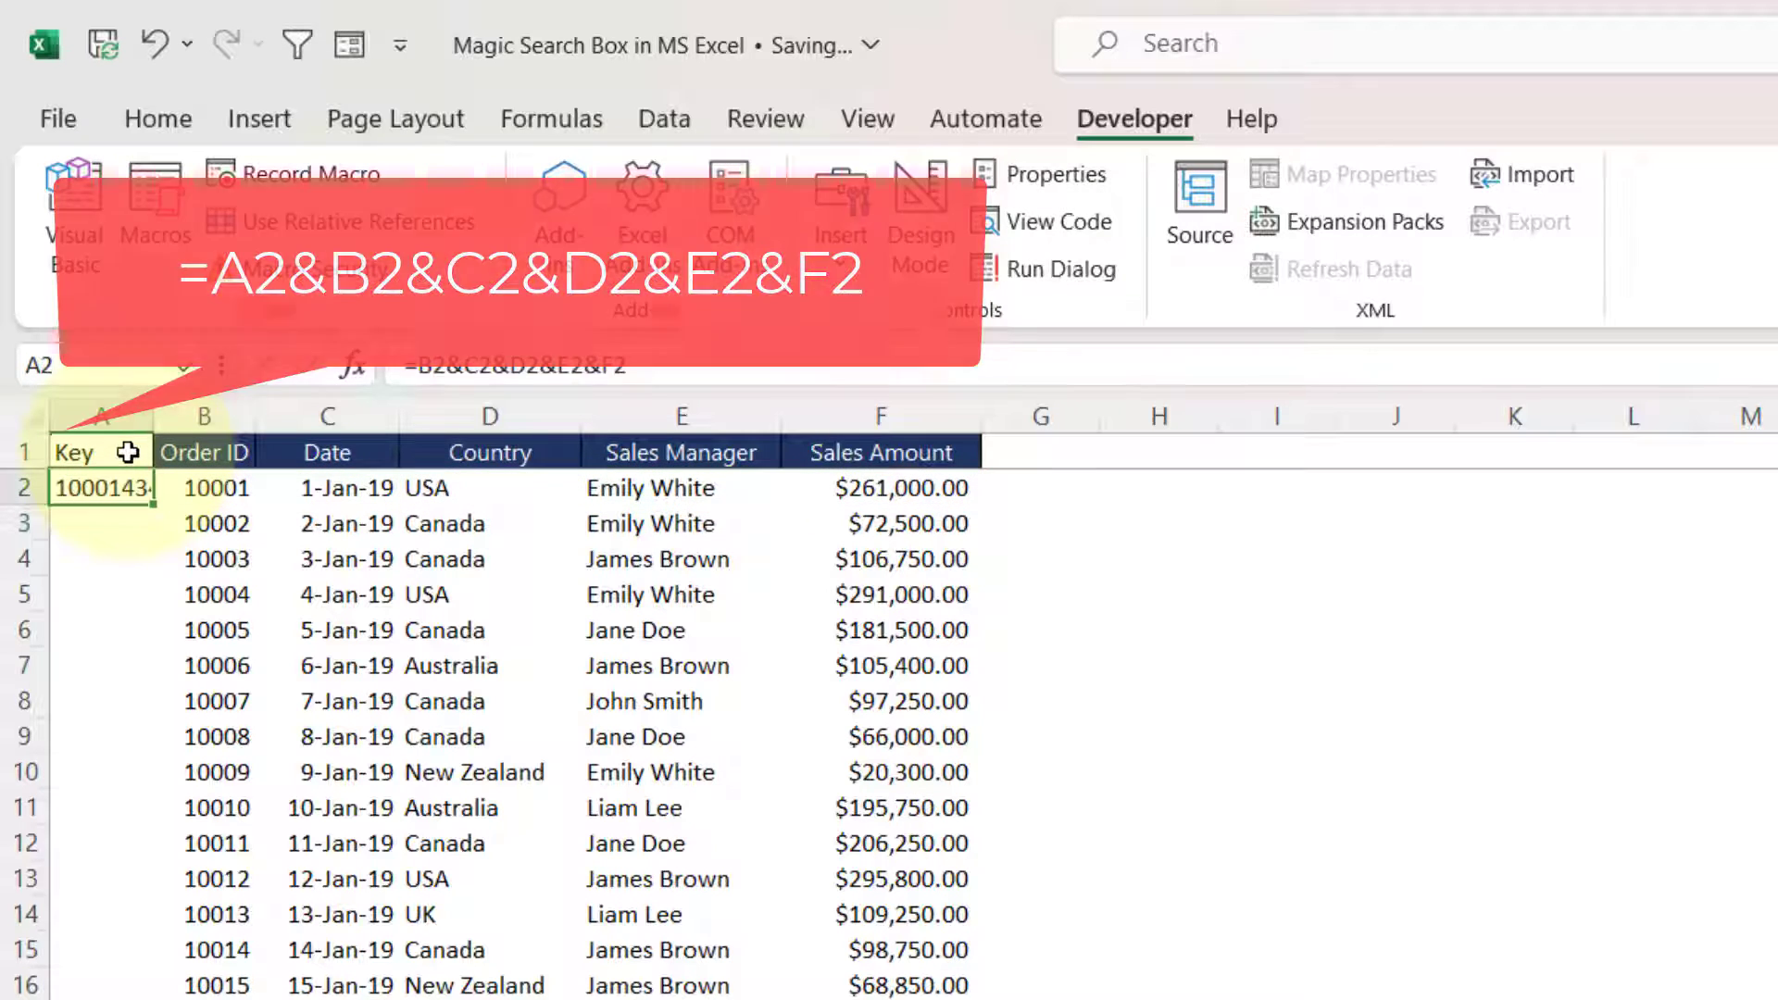
# Fill the key formula down column A through row 53 and autofit the column's width.
pyautogui.click(215, 503)
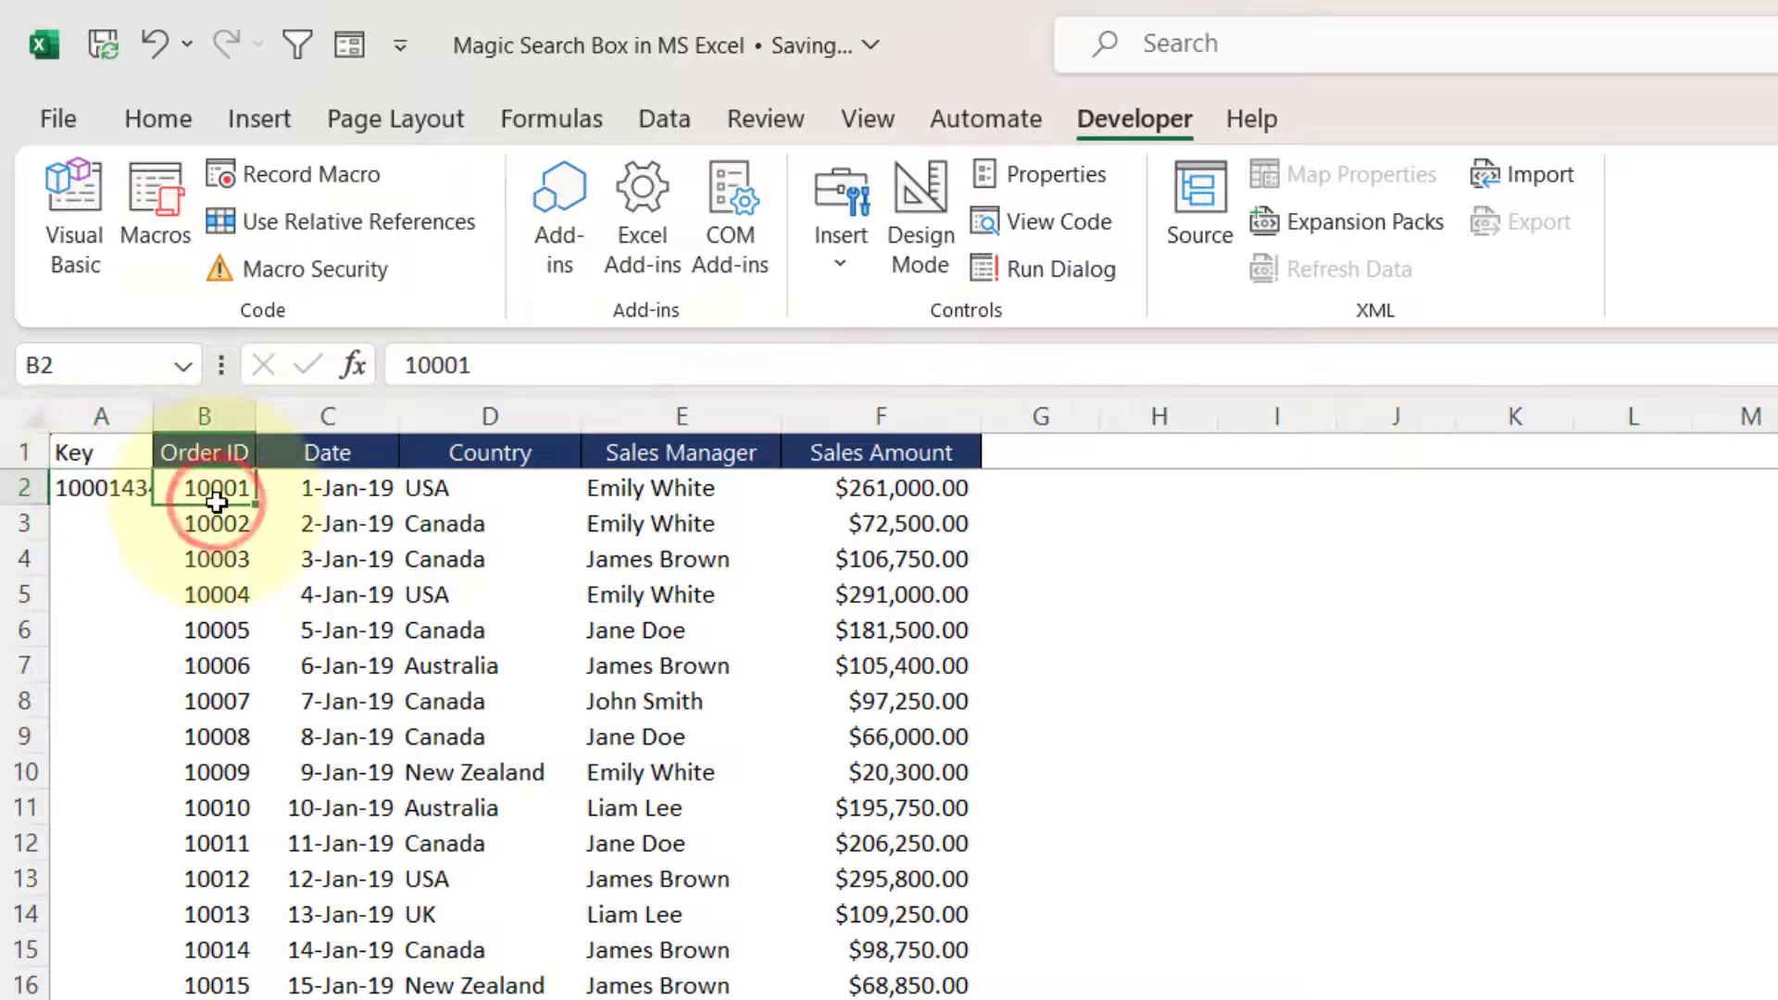
pyautogui.hotkey('ctrl', 'Down')
pyautogui.press('Left')
pyautogui.hotkey('ctrl', 'shift', 'Up')
pyautogui.hotkey('ctrl', 'd')
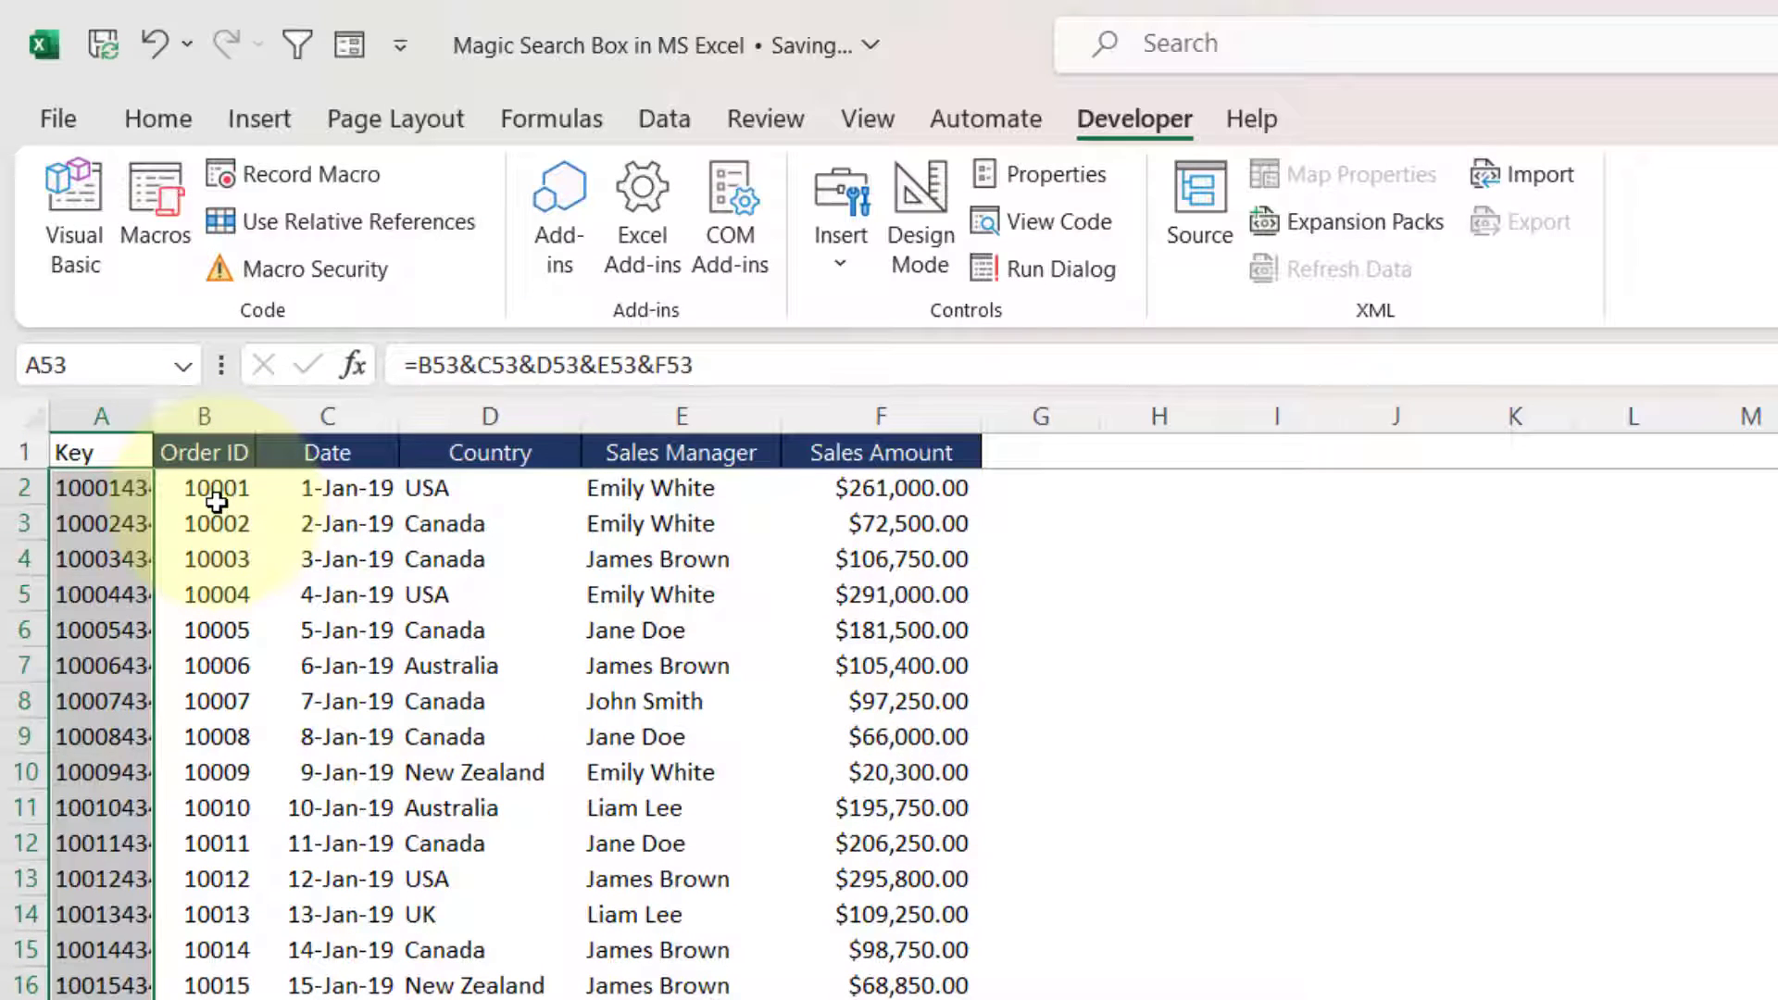
pyautogui.hotkey('ctrl', 'Up')
pyautogui.press('Down')
pyautogui.press('Down')
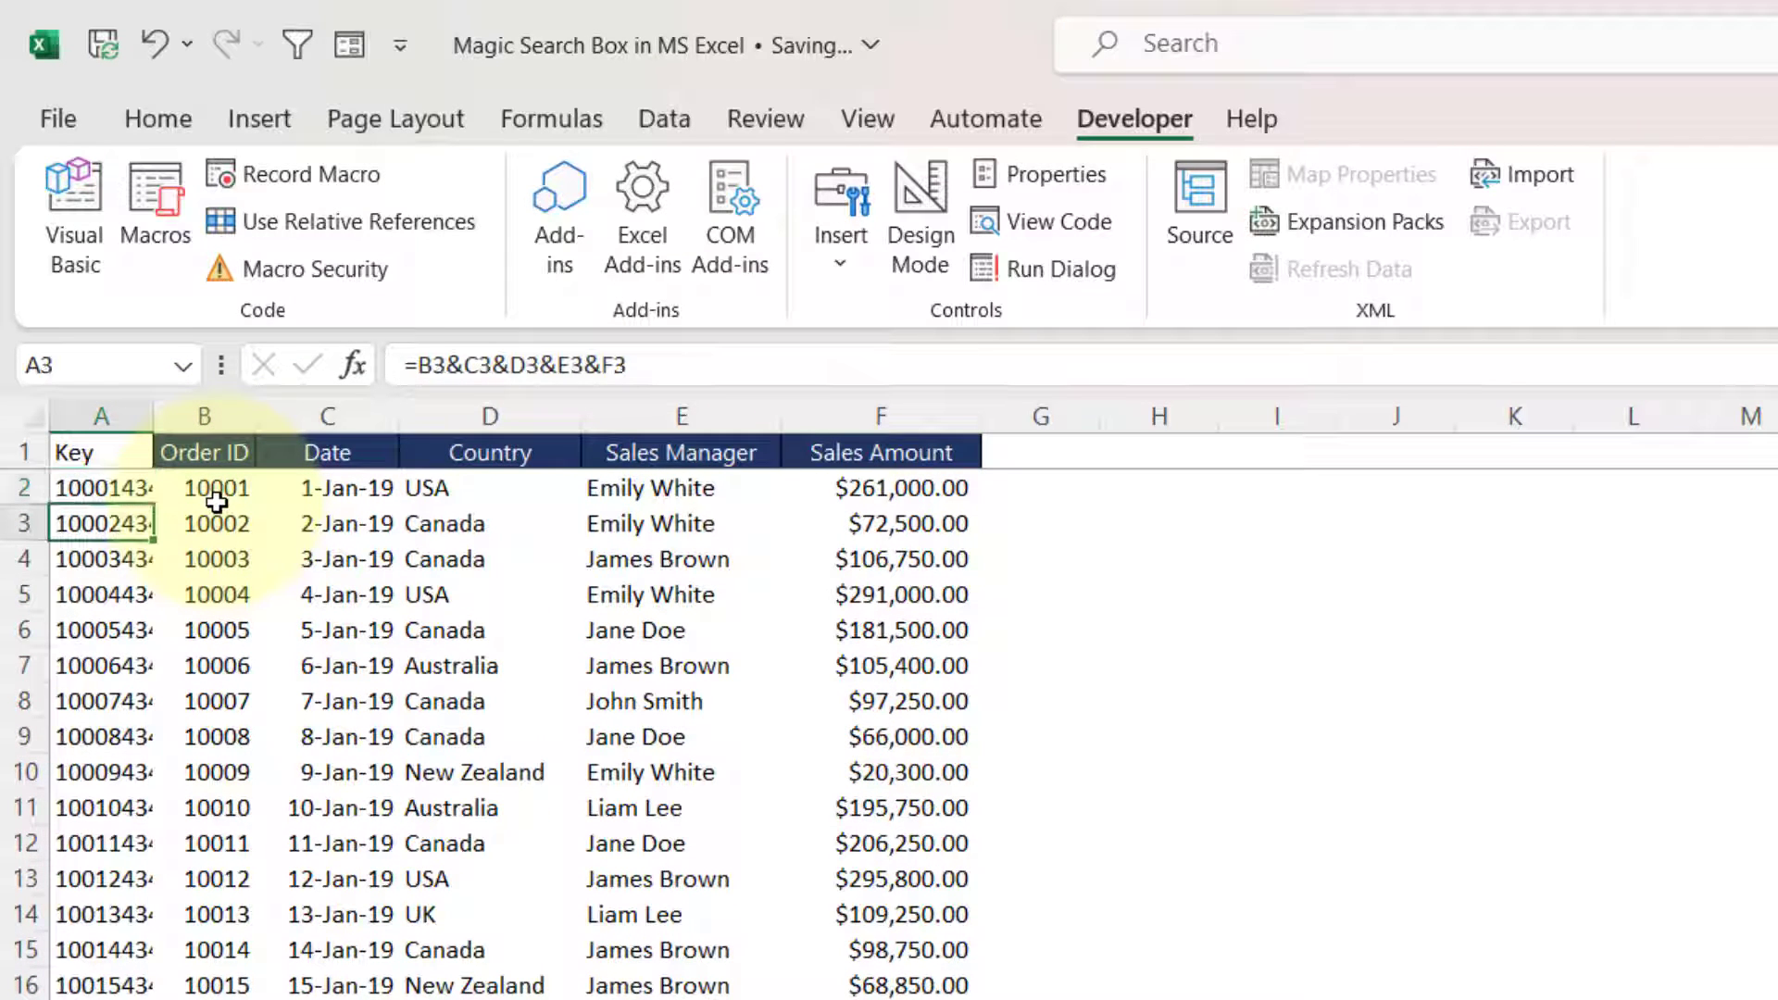
pyautogui.doubleClick(153, 416)
# Copy the Order ID column's formatting onto the Key column with Format Painter.
pyautogui.click(500, 415)
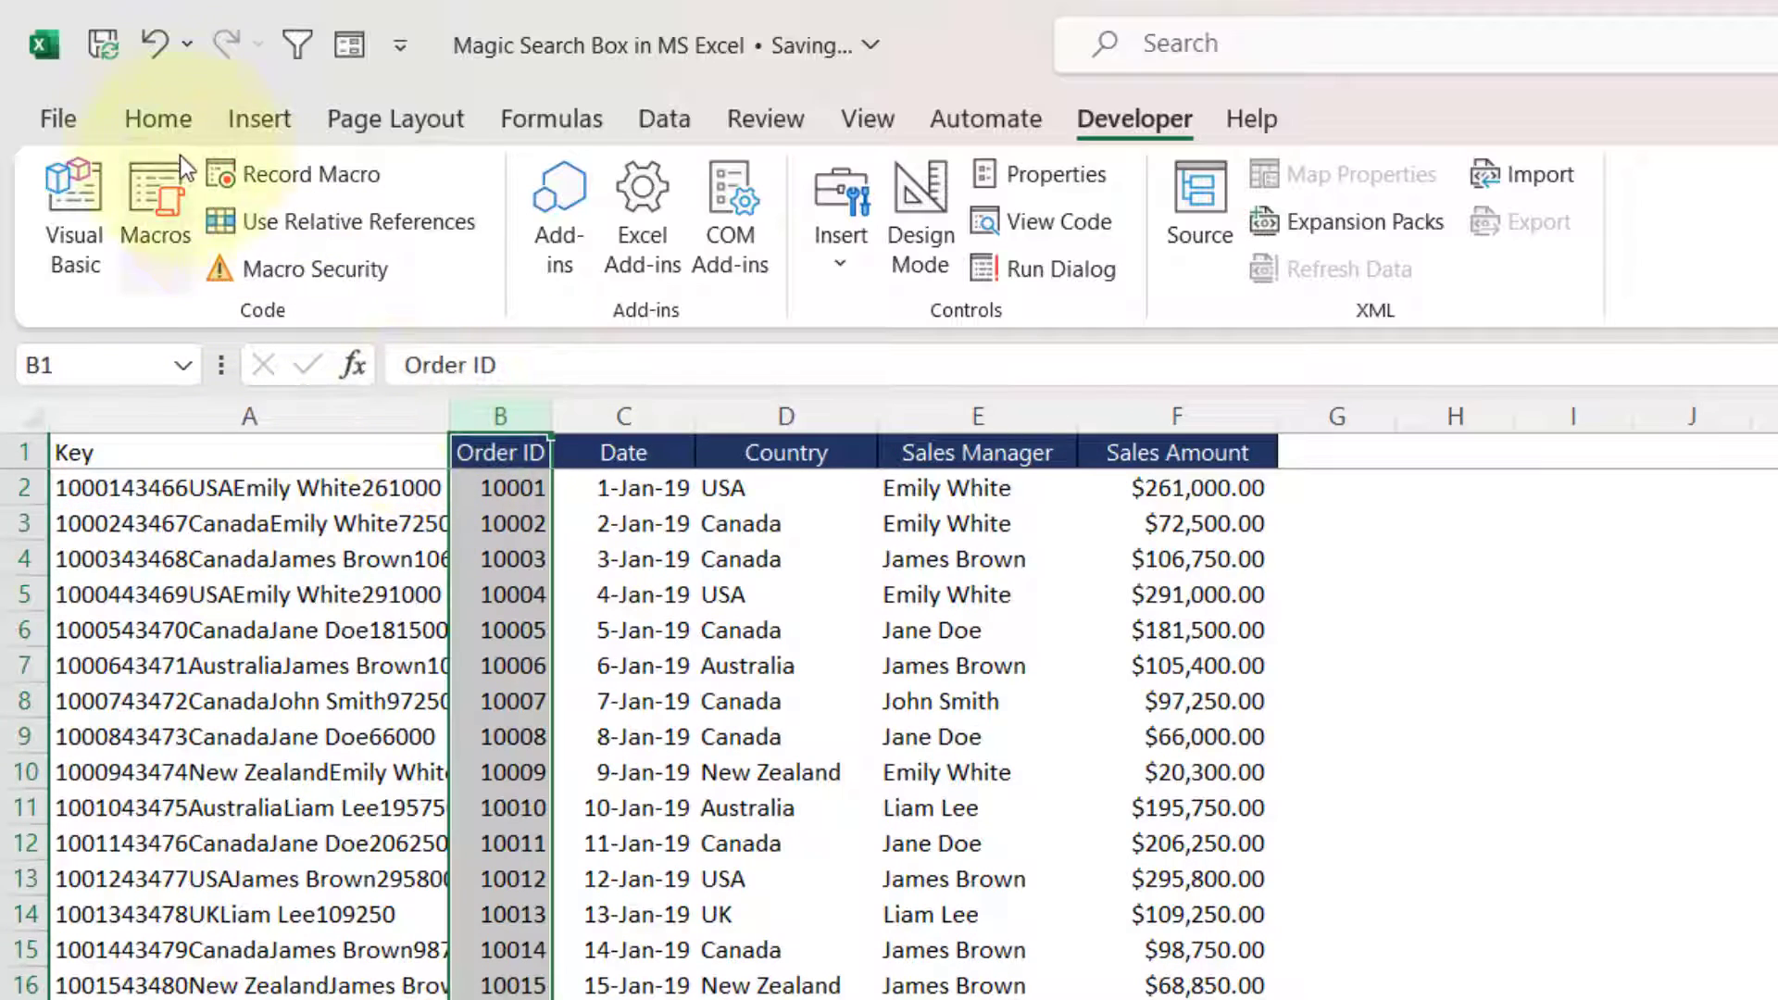
pyautogui.click(165, 122)
pyautogui.click(137, 267)
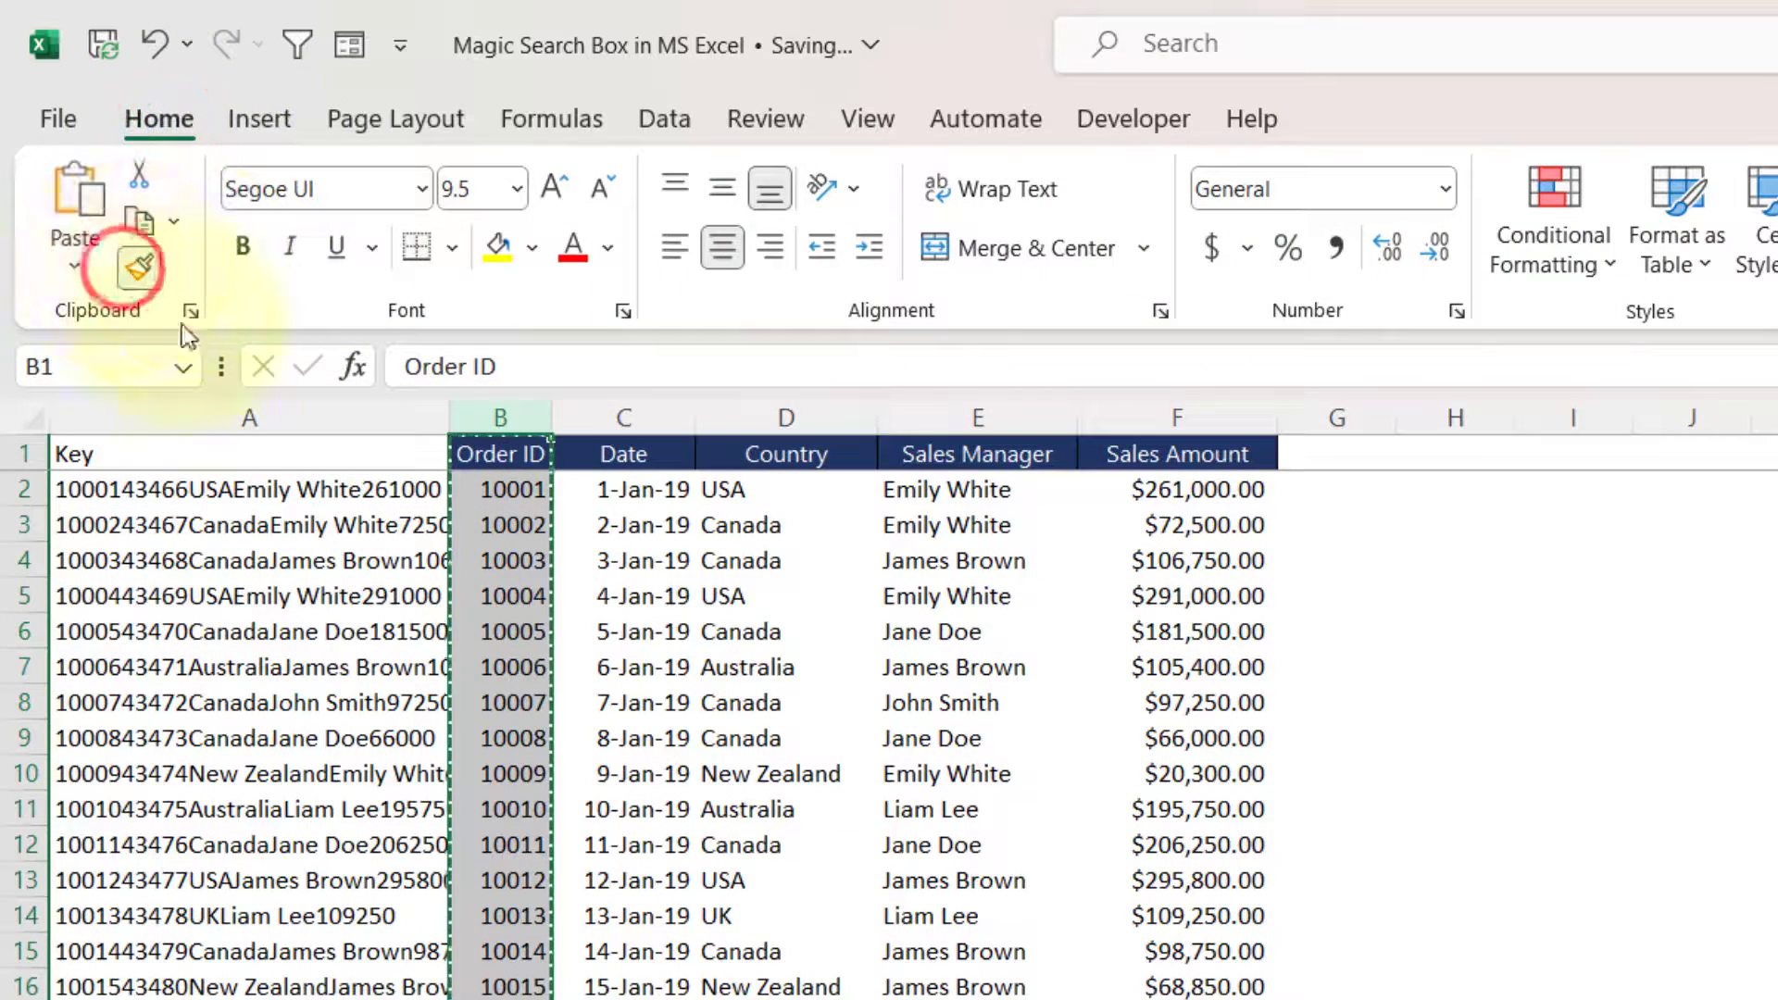
pyautogui.click(208, 417)
pyautogui.click(299, 450)
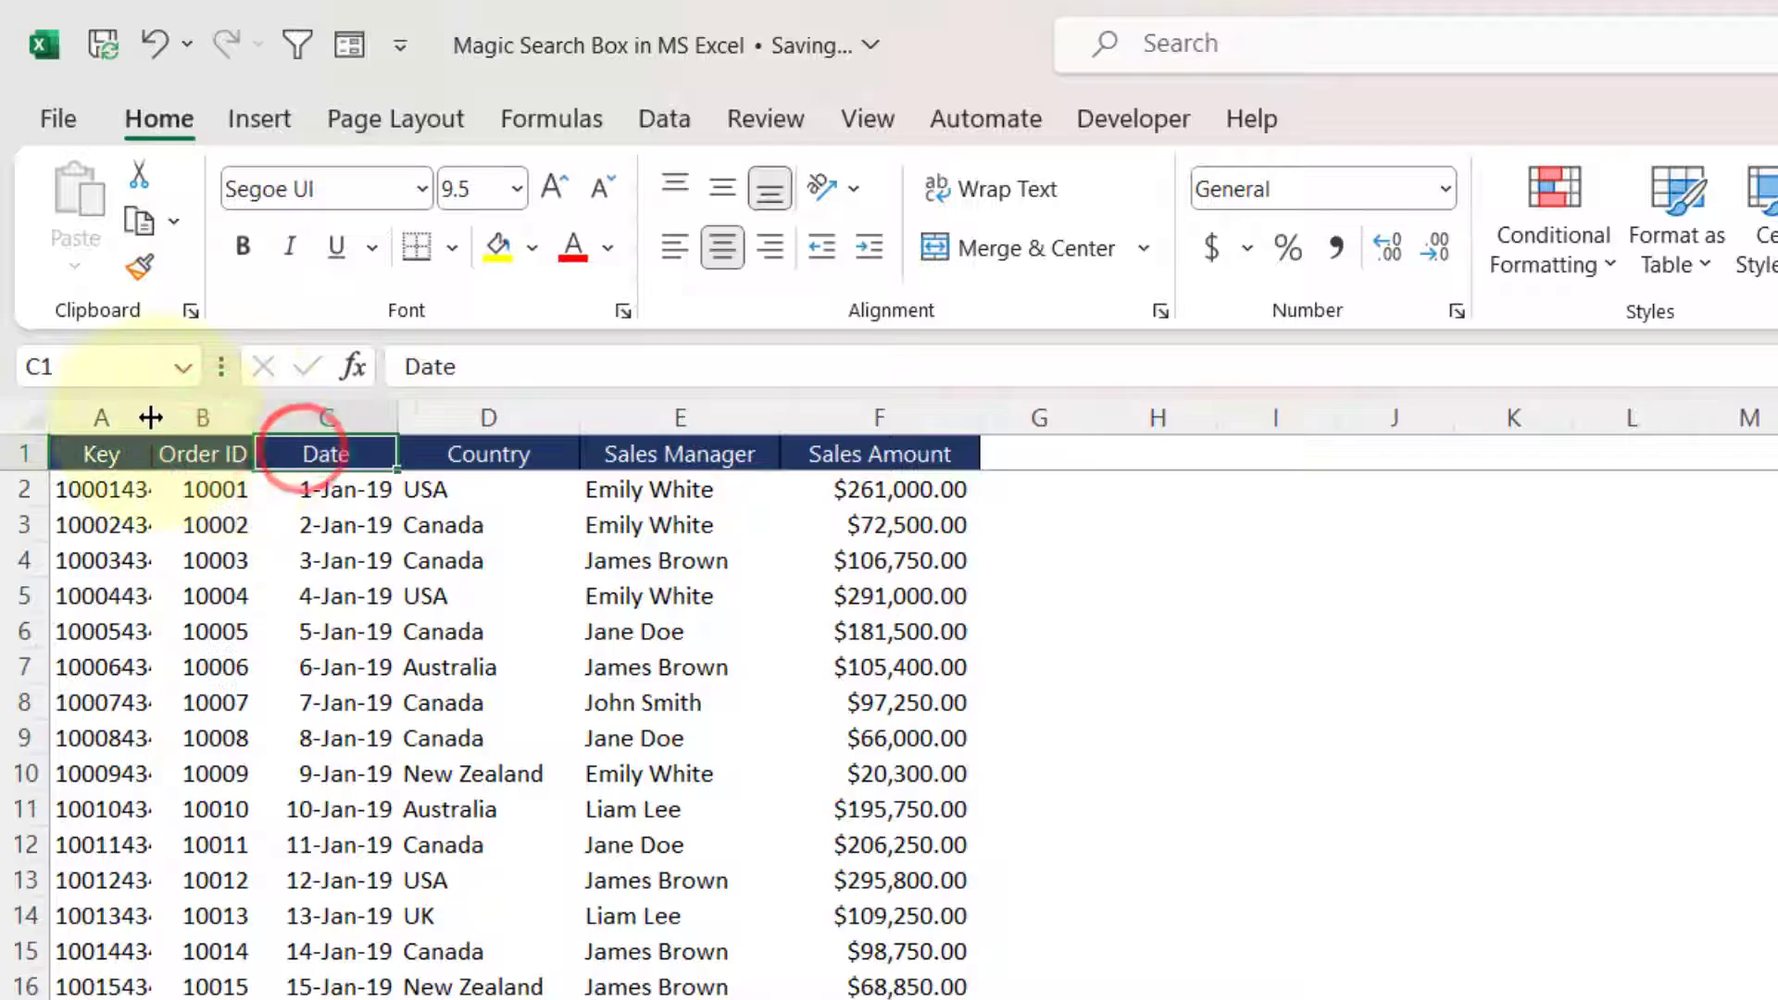
# Widen the Key column on the Sales Data sheet to show more of the joined text.
pyautogui.moveTo(150, 417); pyautogui.dragTo(270, 417)
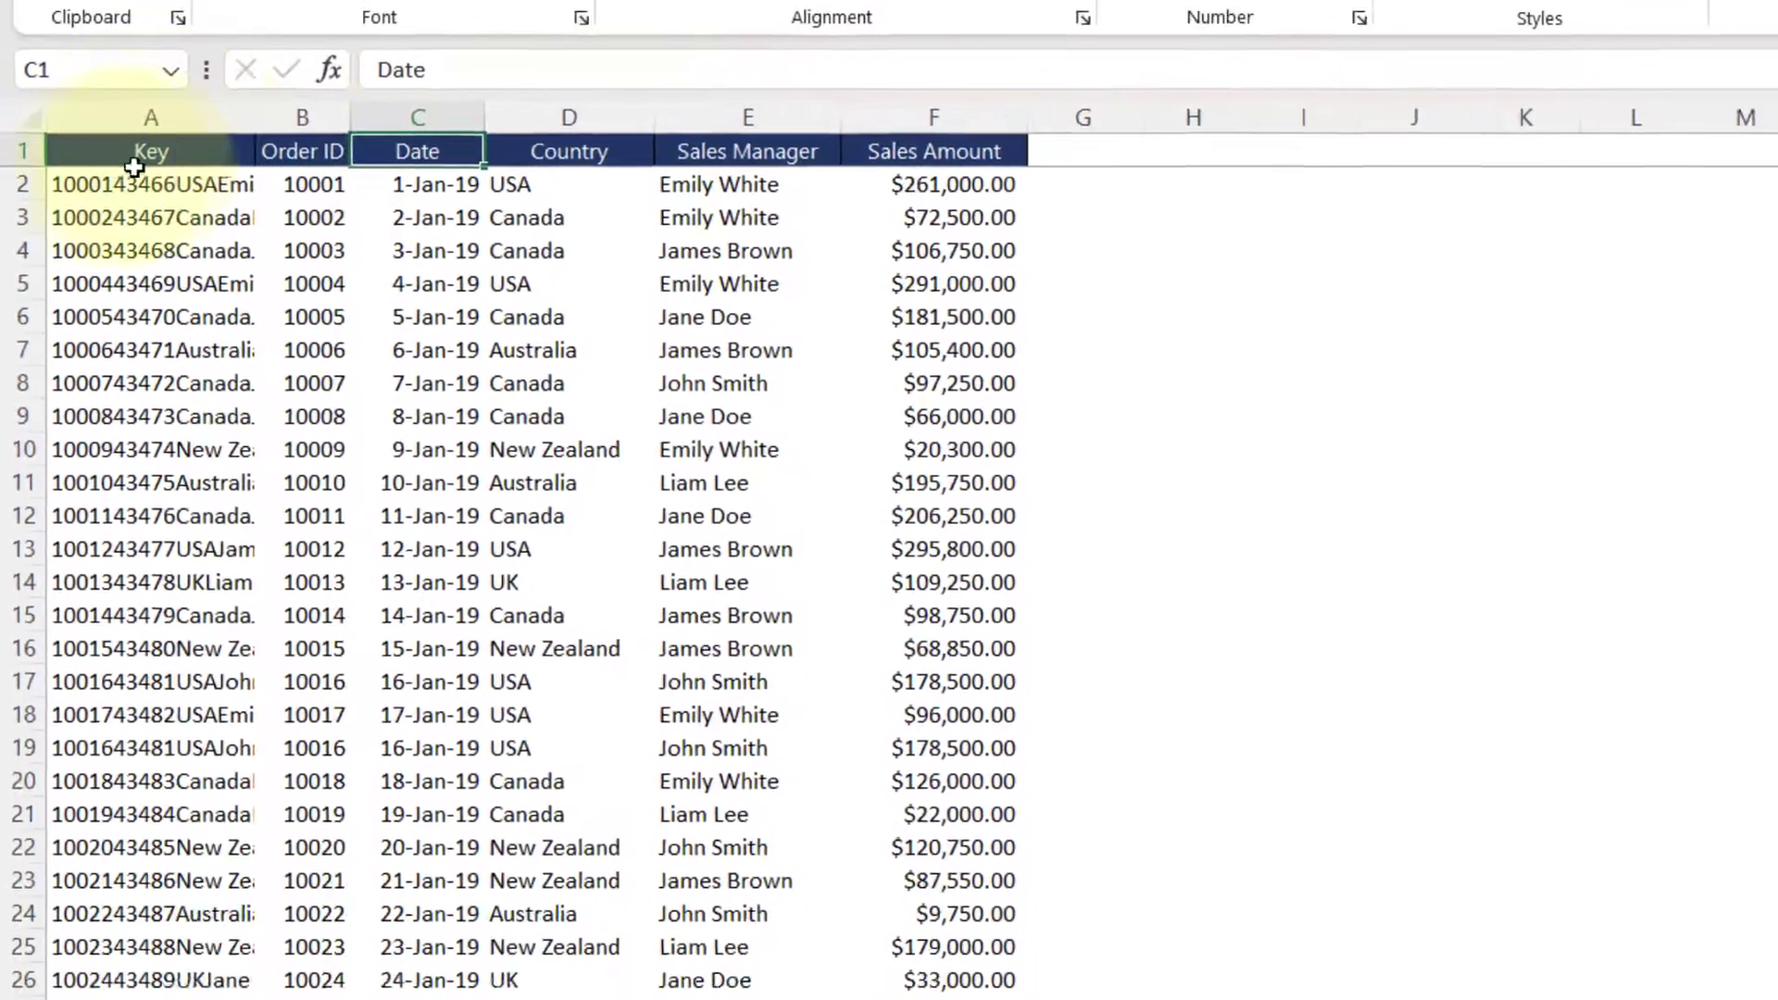
pyautogui.click(134, 162)
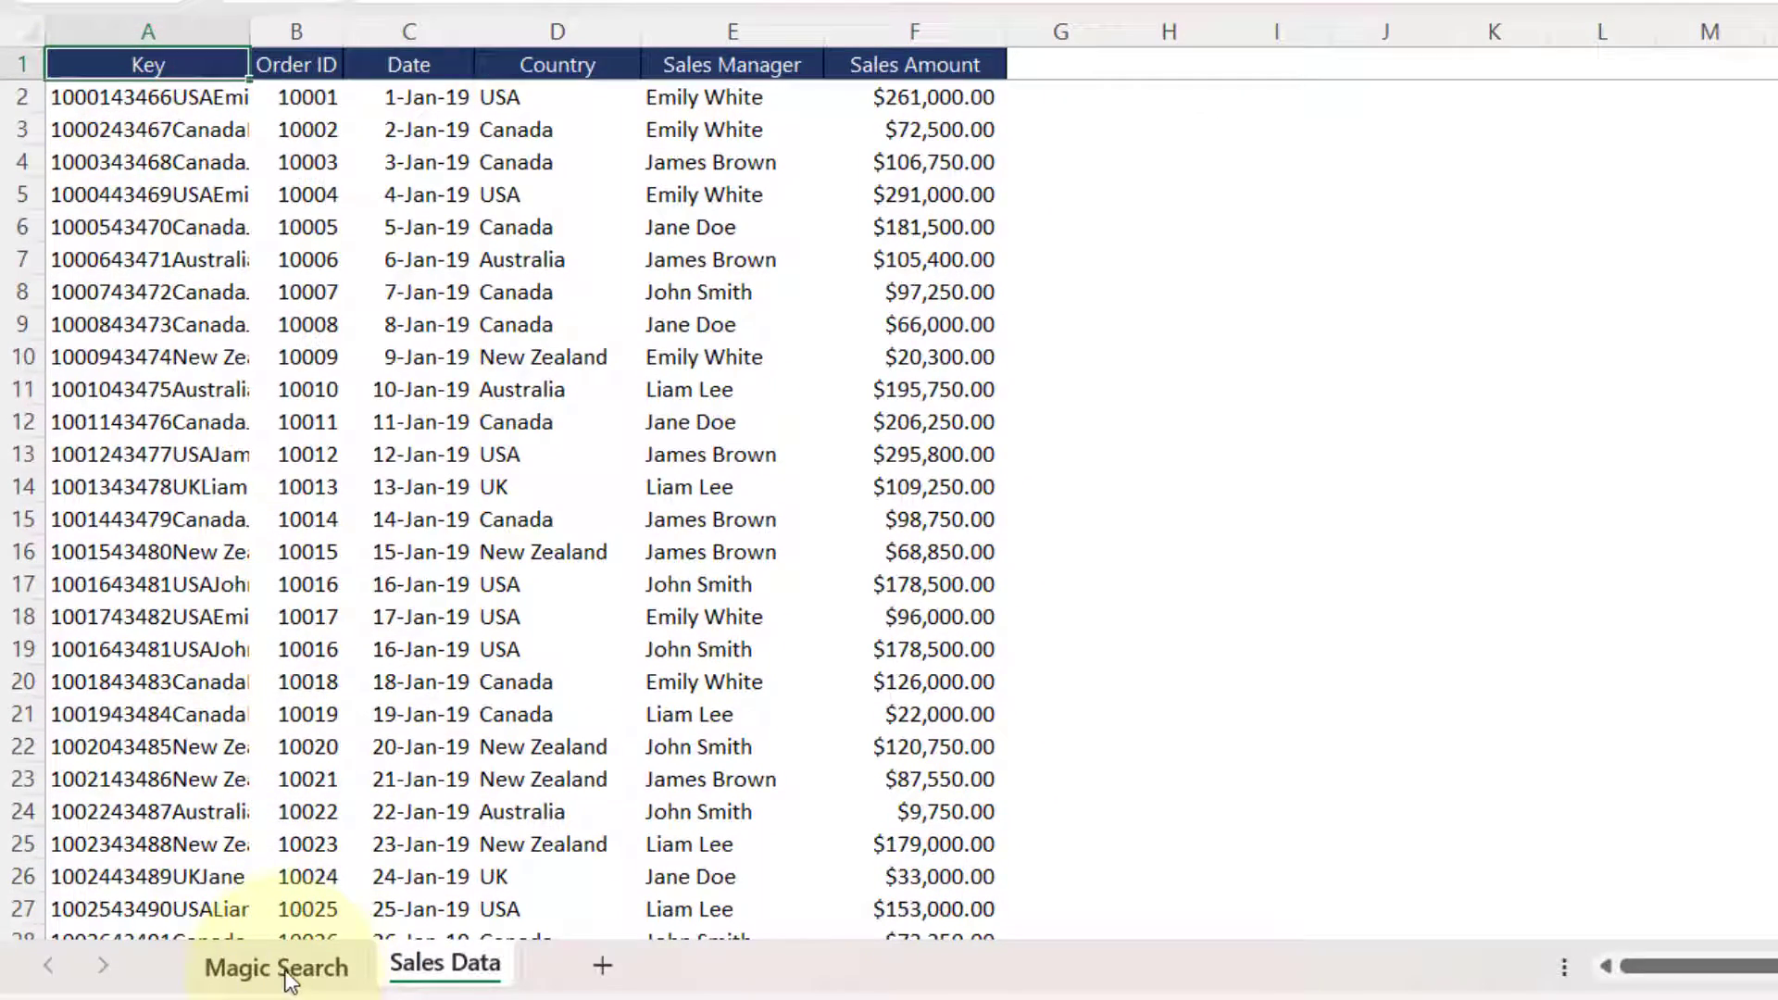
# Compare the Magic Search headings in row 6 with the Sales Data headings, setting the Key column apart from columns B to F.
pyautogui.click(278, 968)
pyautogui.click(130, 249)
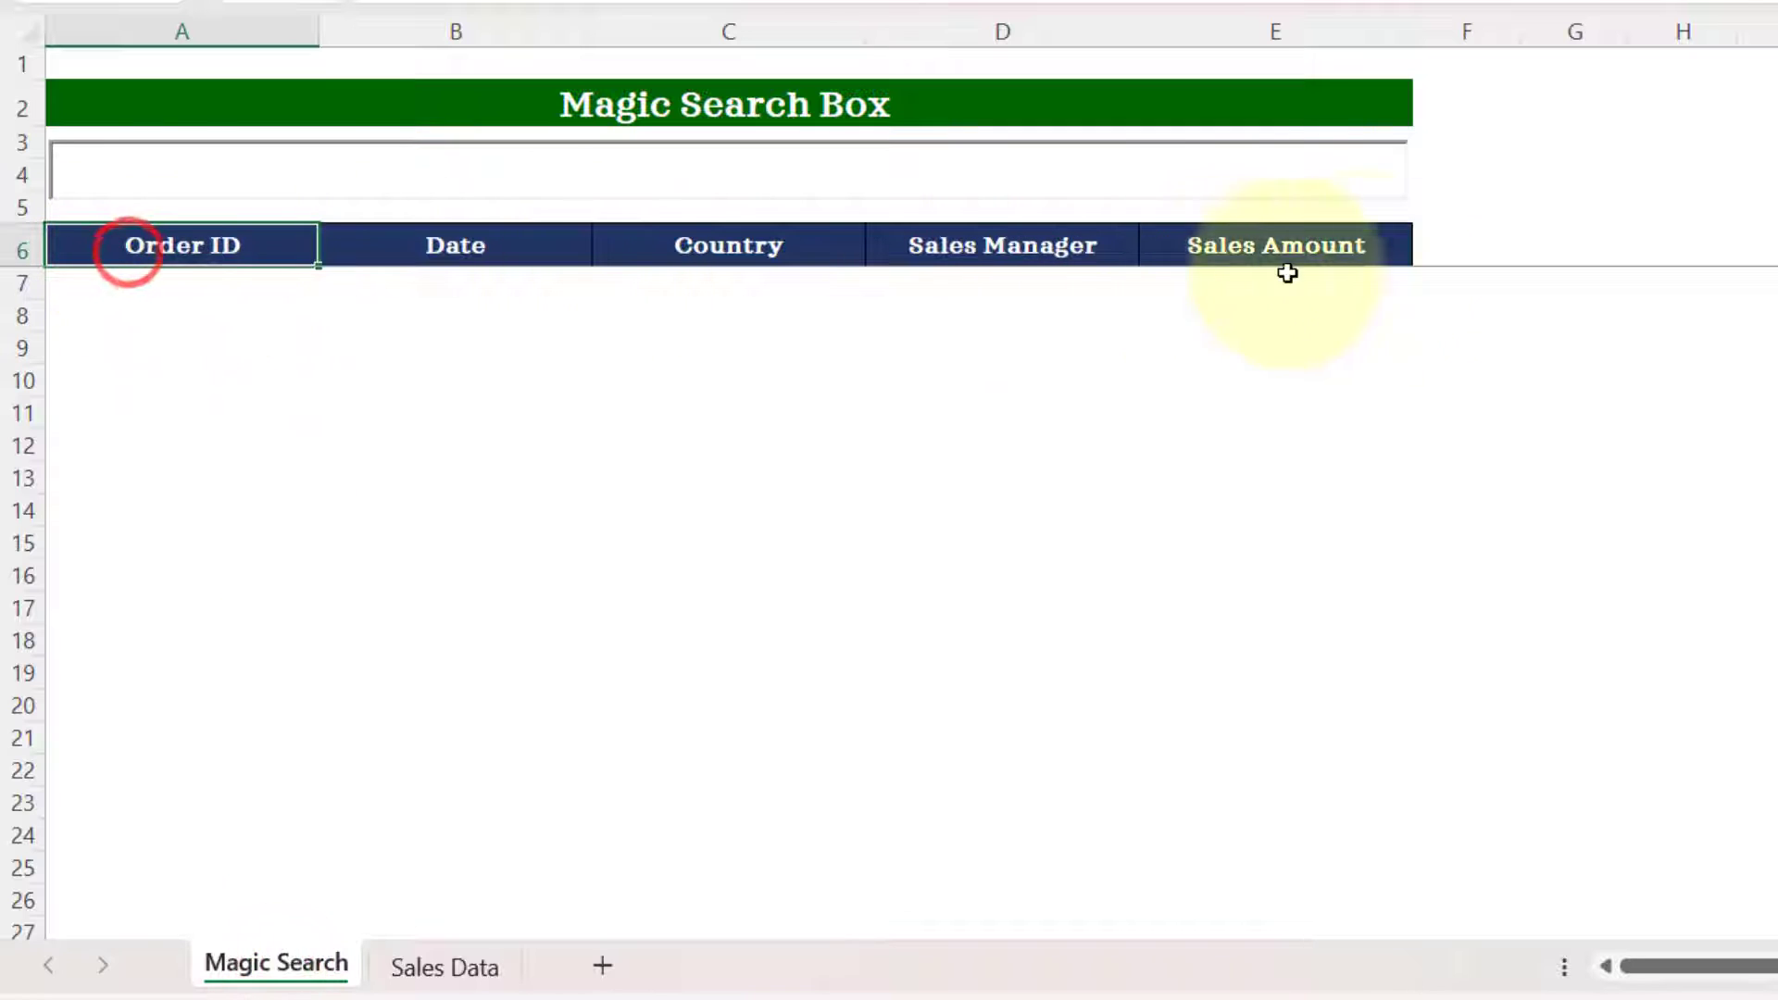
pyautogui.keyDown('shift'); pyautogui.click(1368, 231); pyautogui.keyUp('shift')
pyautogui.click(397, 970)
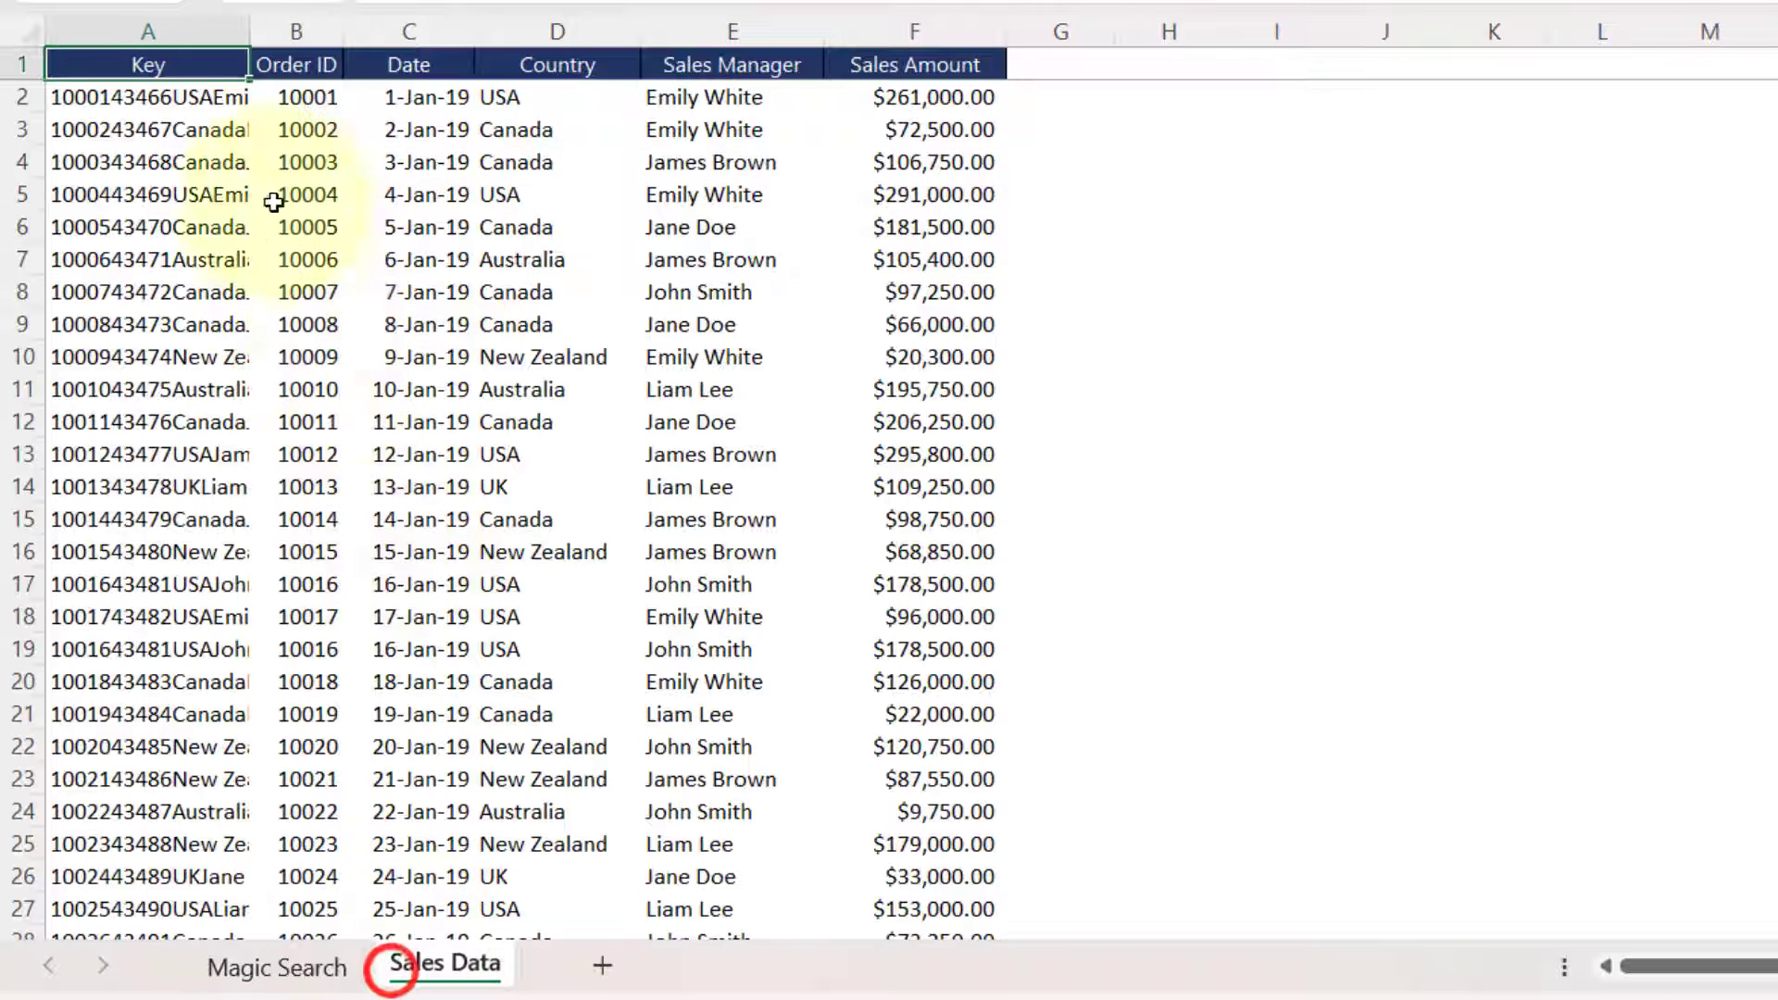
pyautogui.click(219, 27)
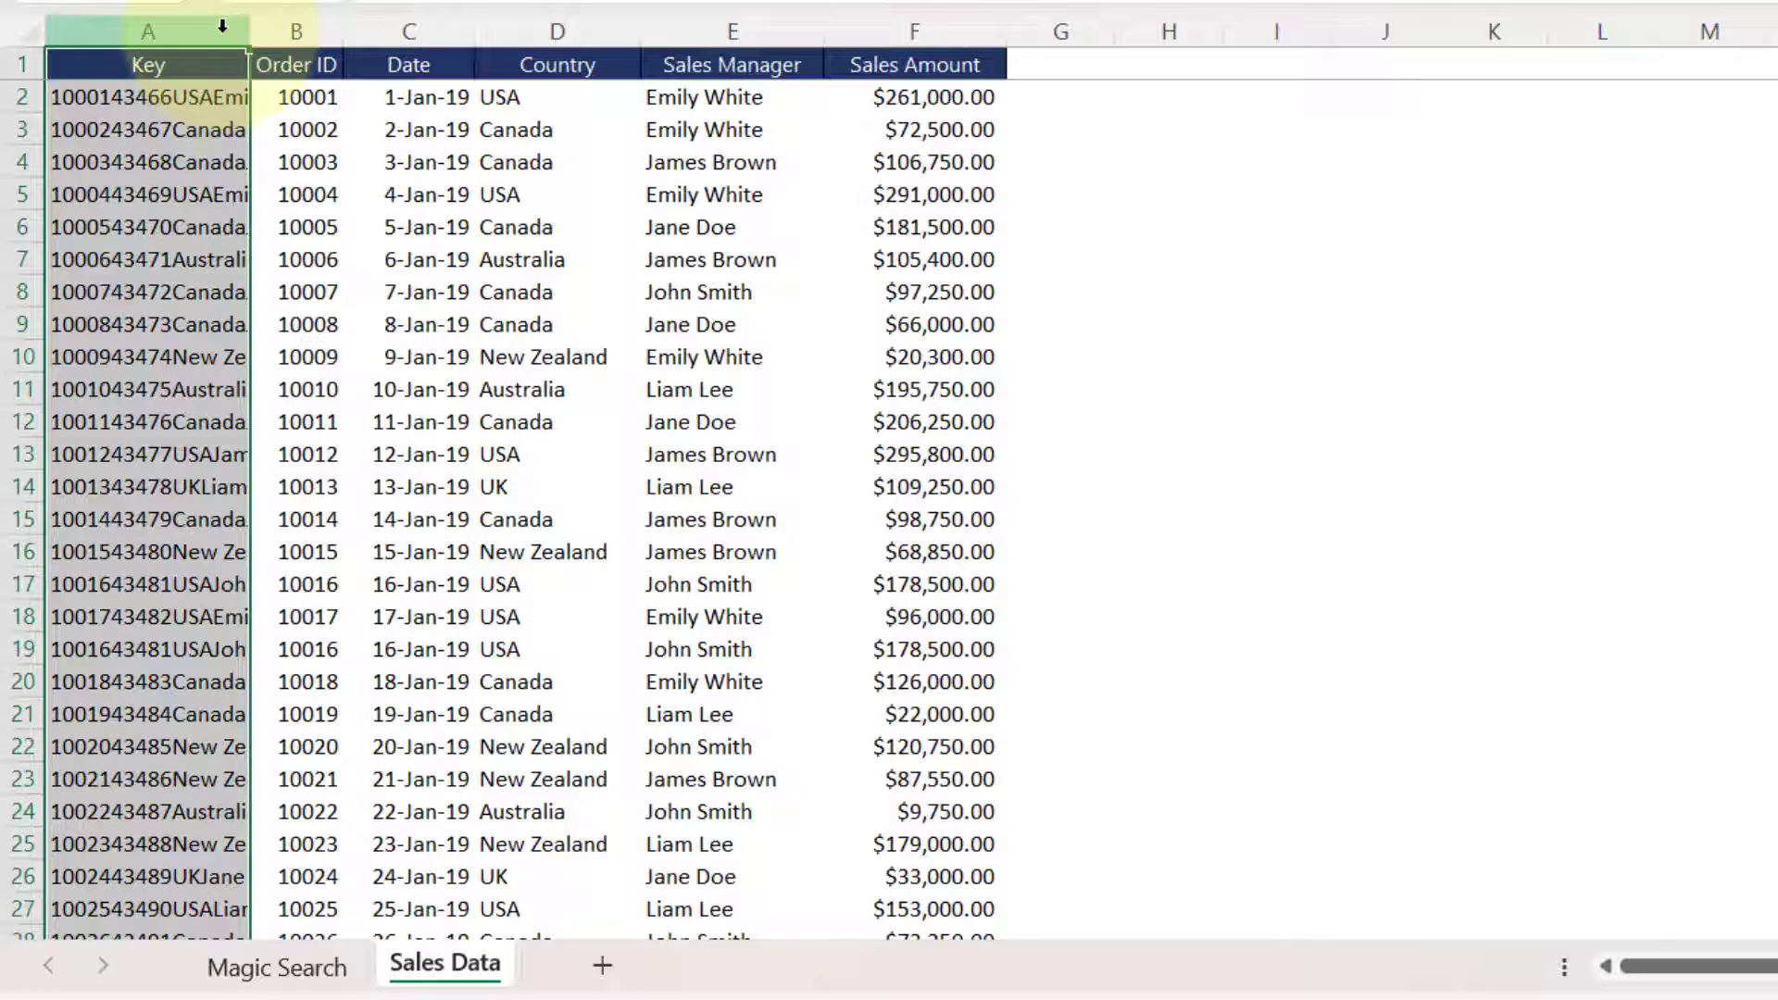
pyautogui.moveTo(298, 64); pyautogui.dragTo(949, 63)
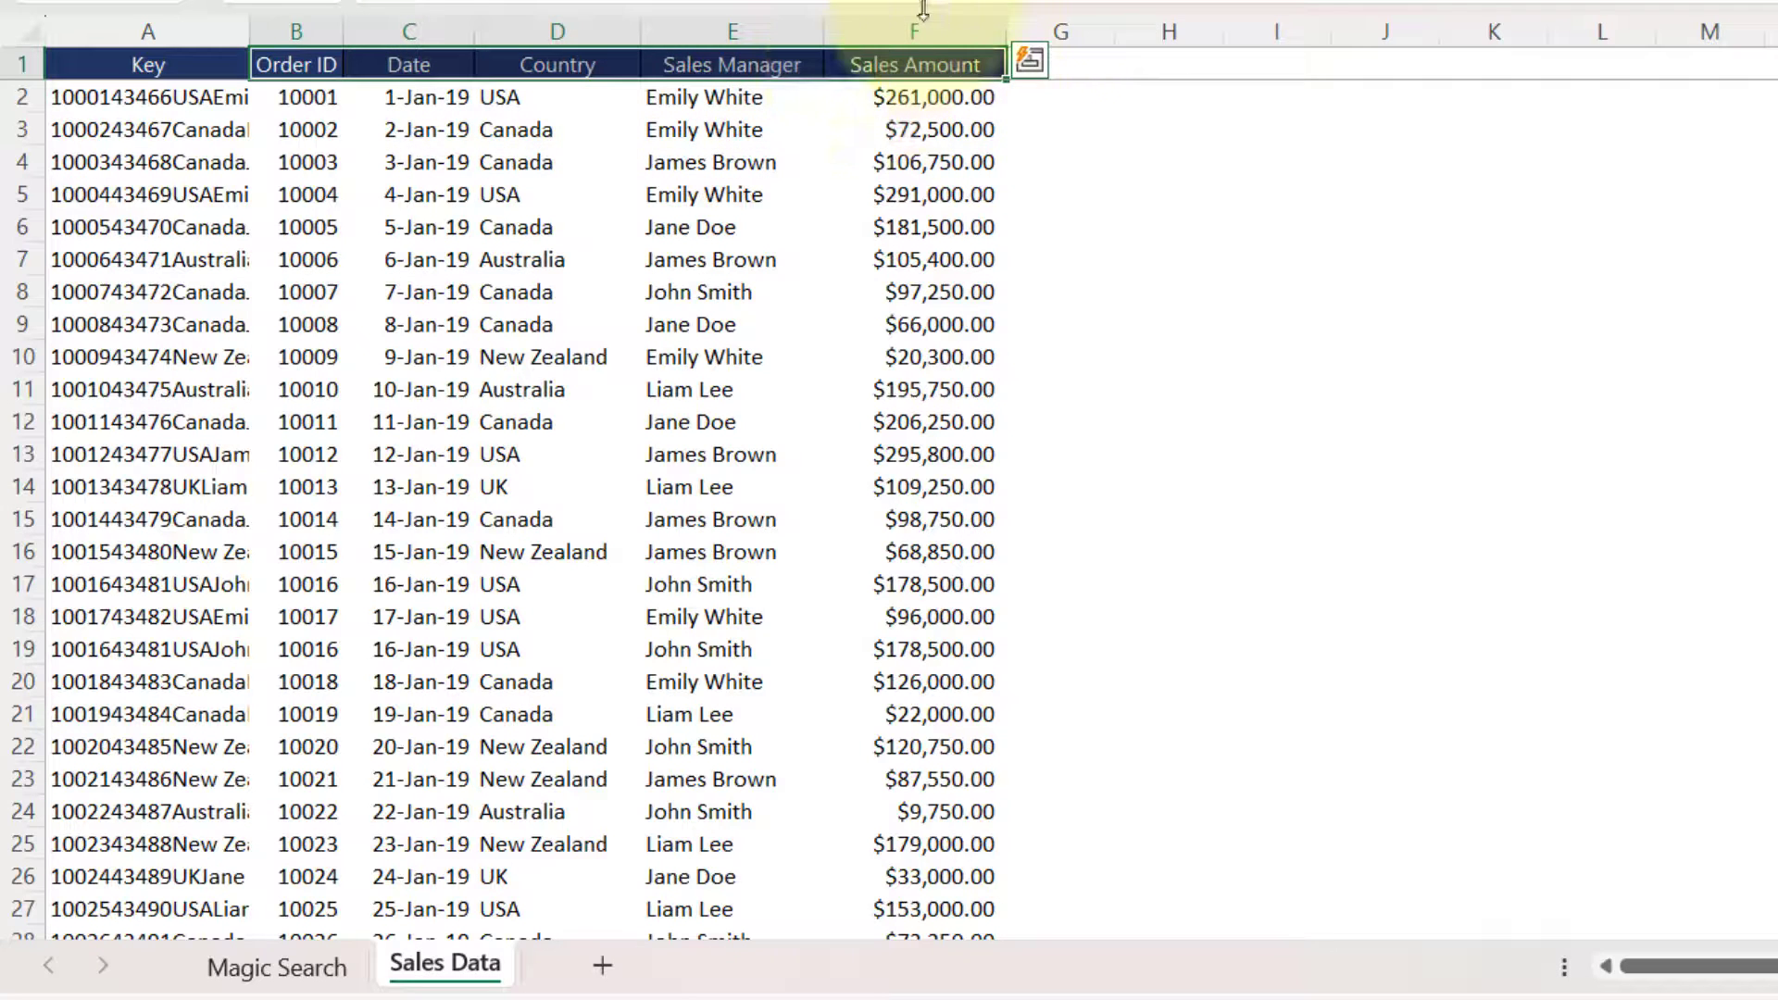
pyautogui.click(222, 968)
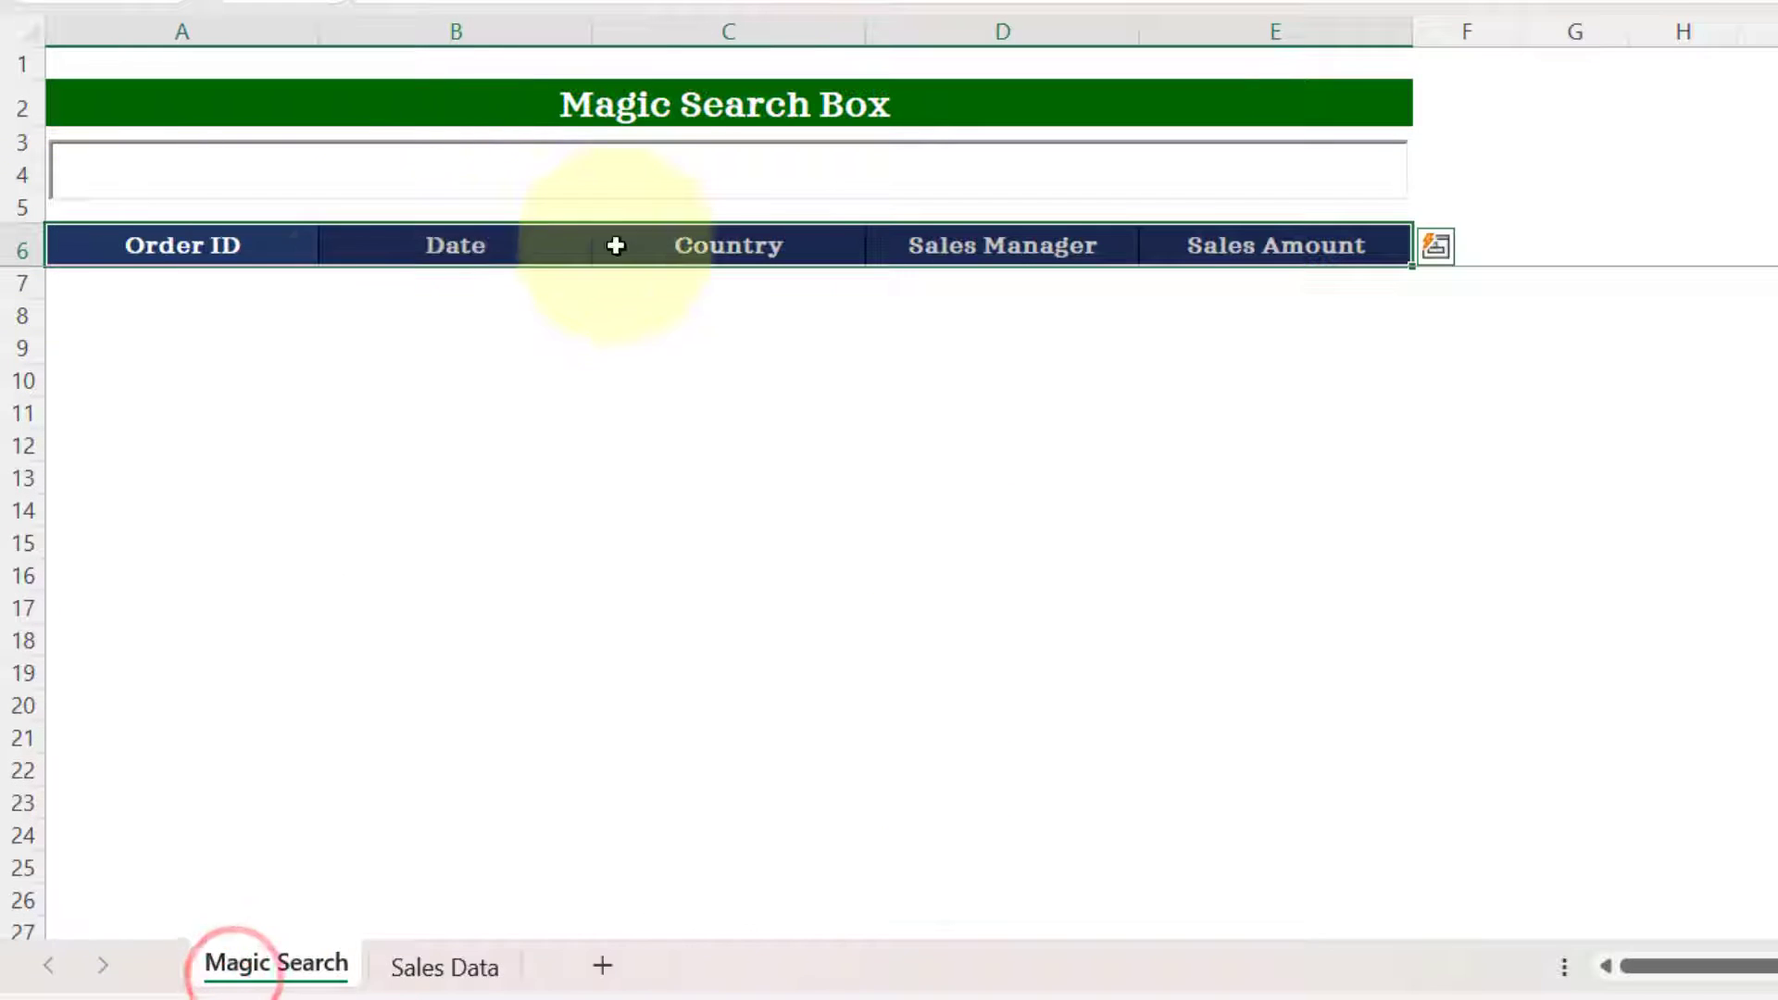
# Begin a formula in cell A7 of the Magic Search sheet with =IF(A4="", "", FILTER(.
pyautogui.click(223, 285)
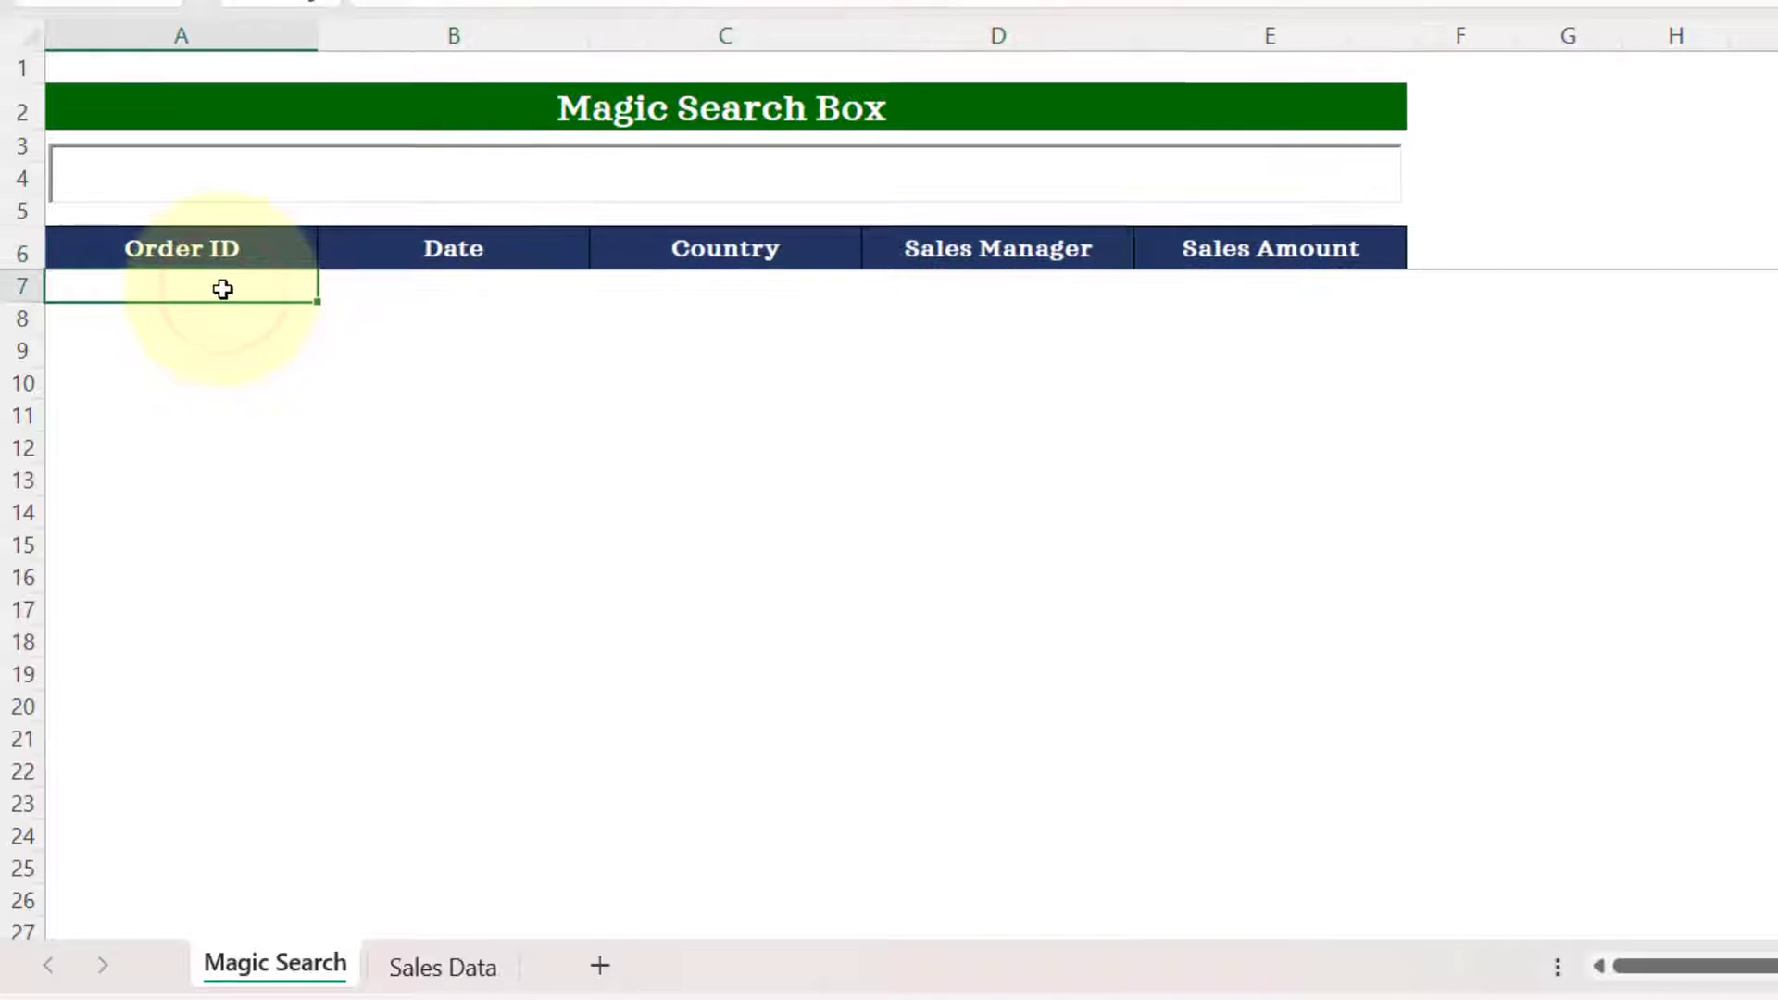
pyautogui.write('=if')
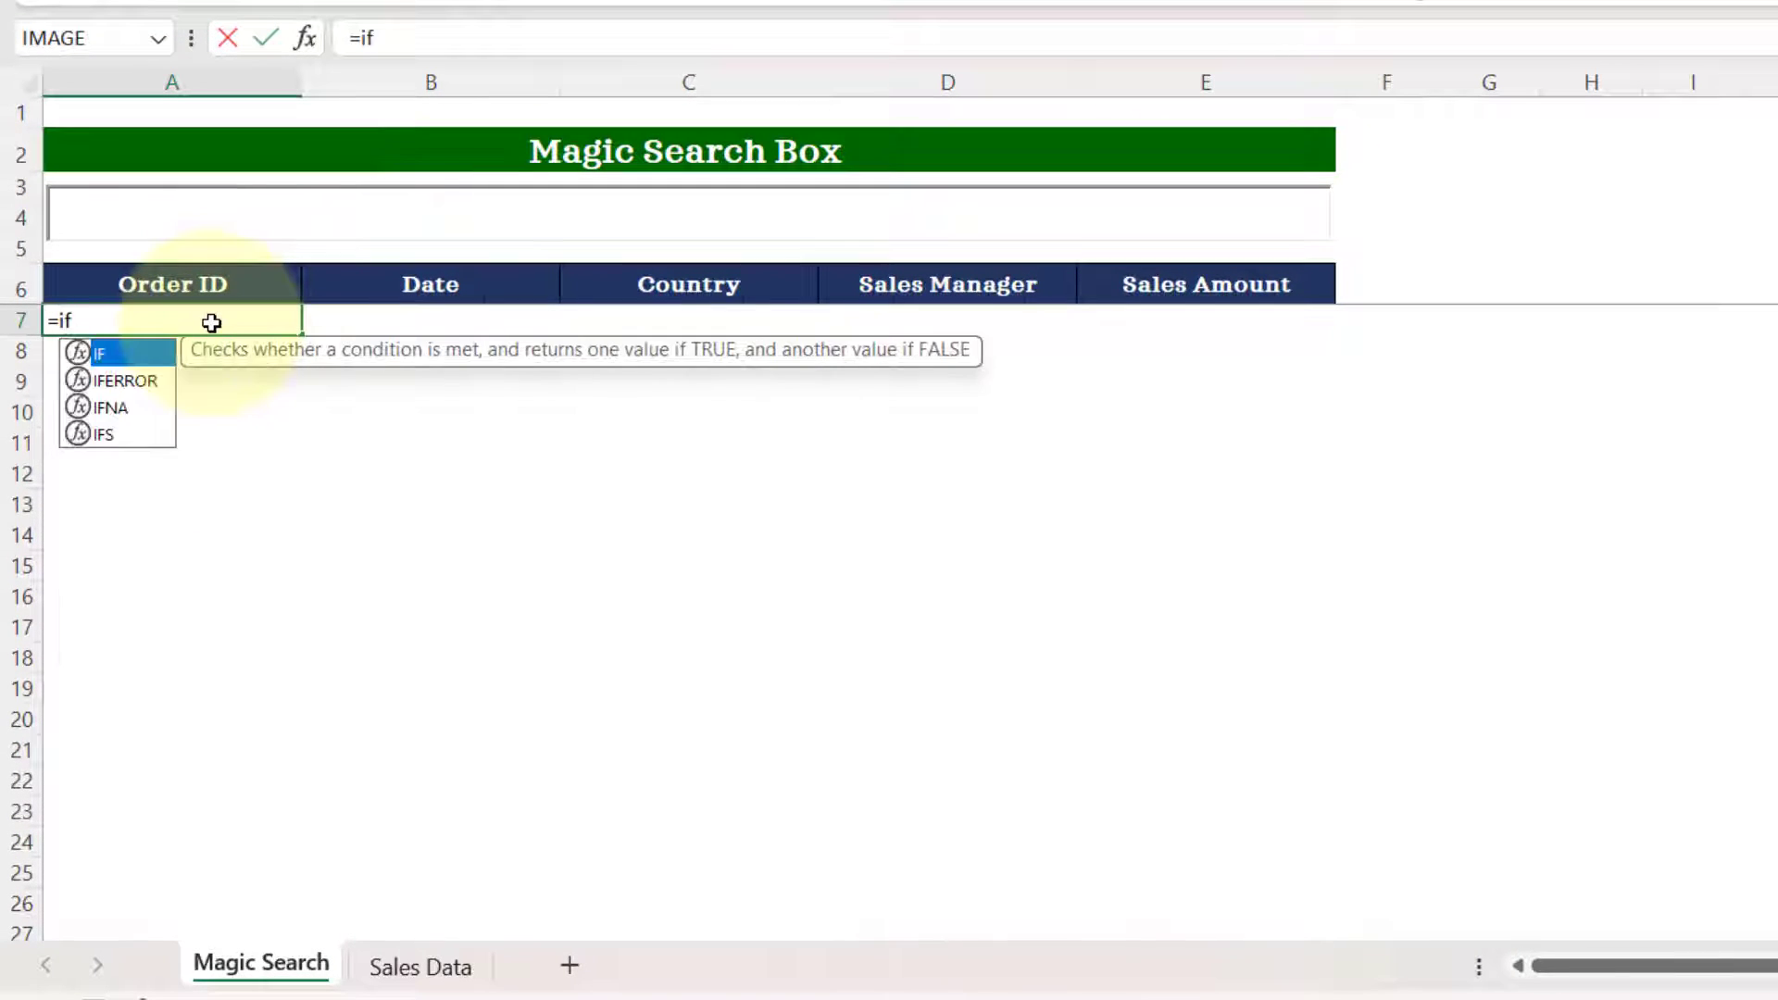
pyautogui.write('(A4')
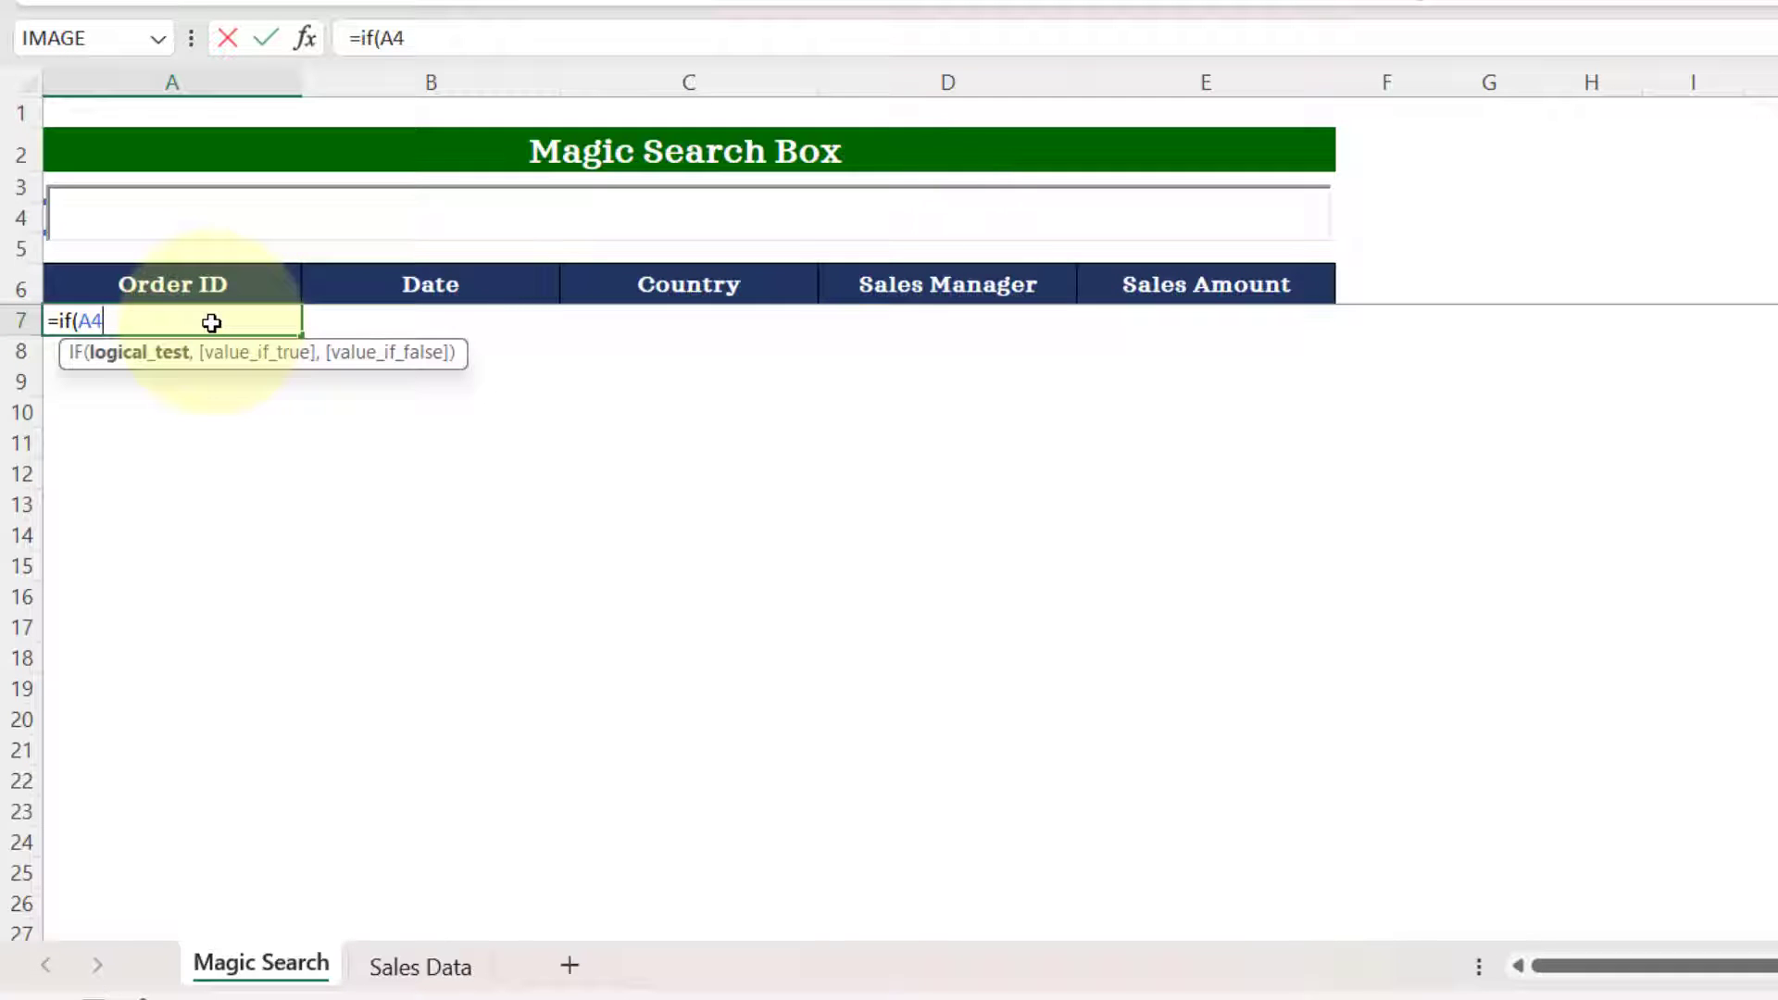
pyautogui.write('="",')
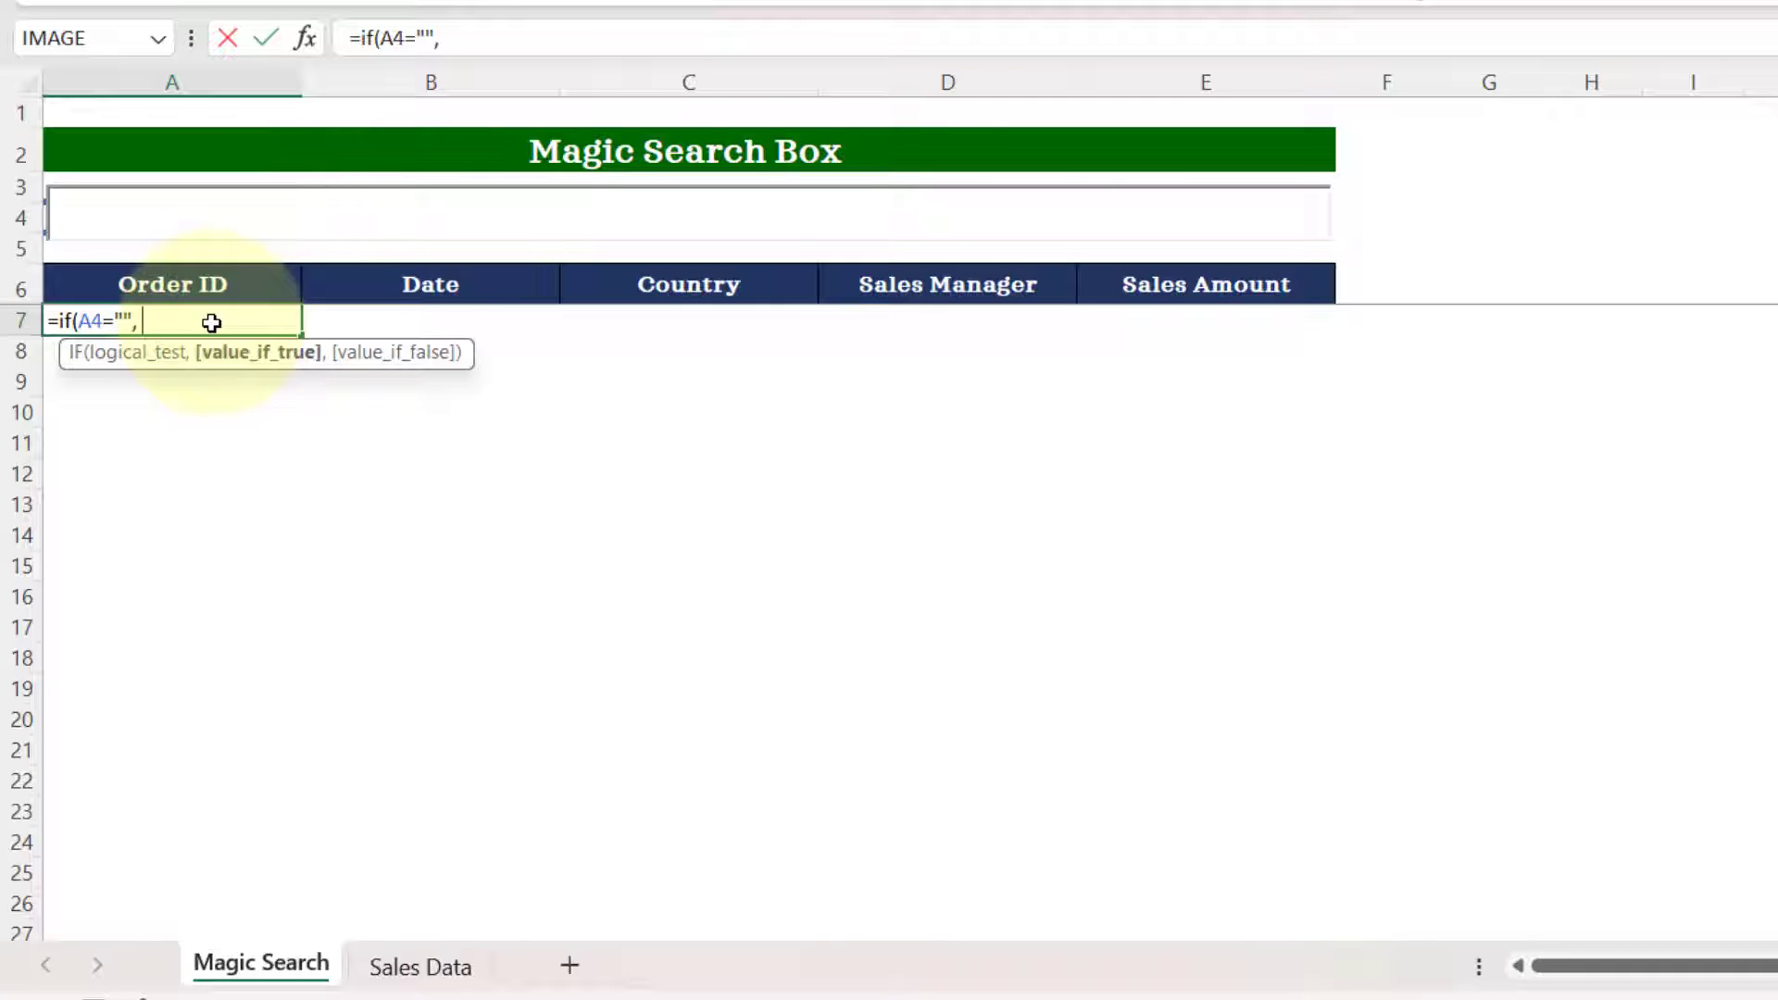
pyautogui.write(' "",')
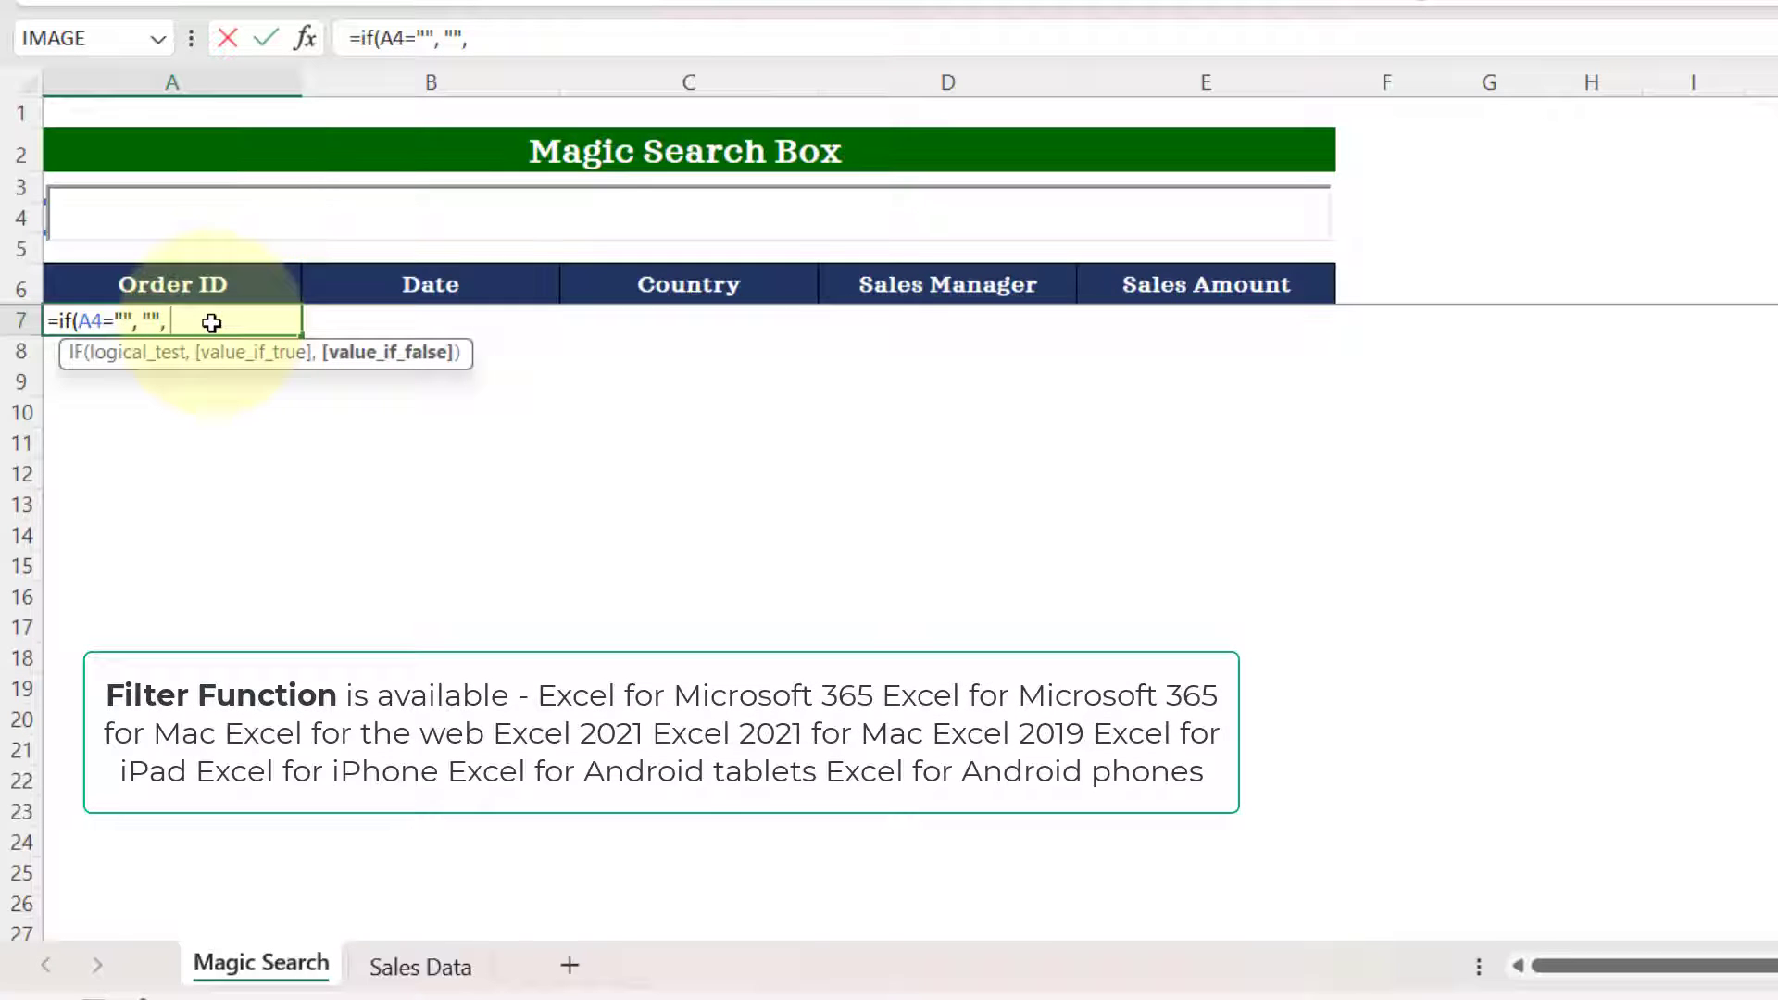
pyautogui.write(' Filt')
pyautogui.press('Tab')
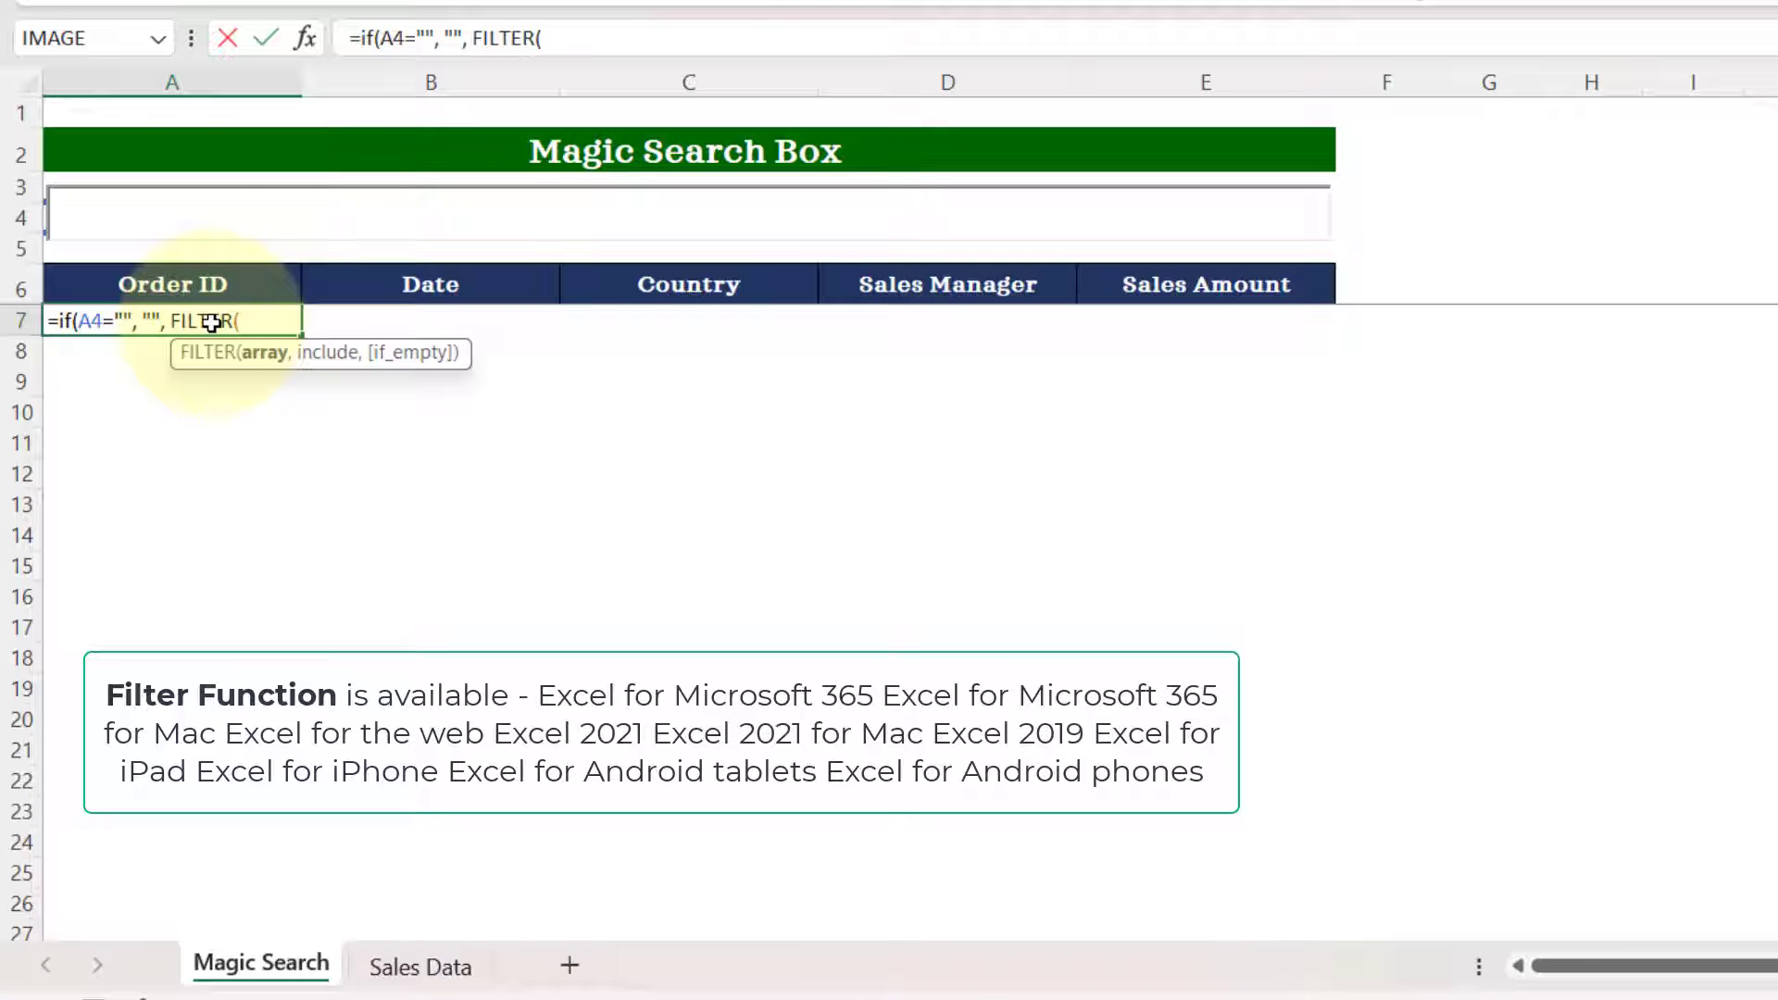
# Set the FILTER array to the absolute range 'Sales Data'!$B$2:$F$53.
pyautogui.click(422, 965)
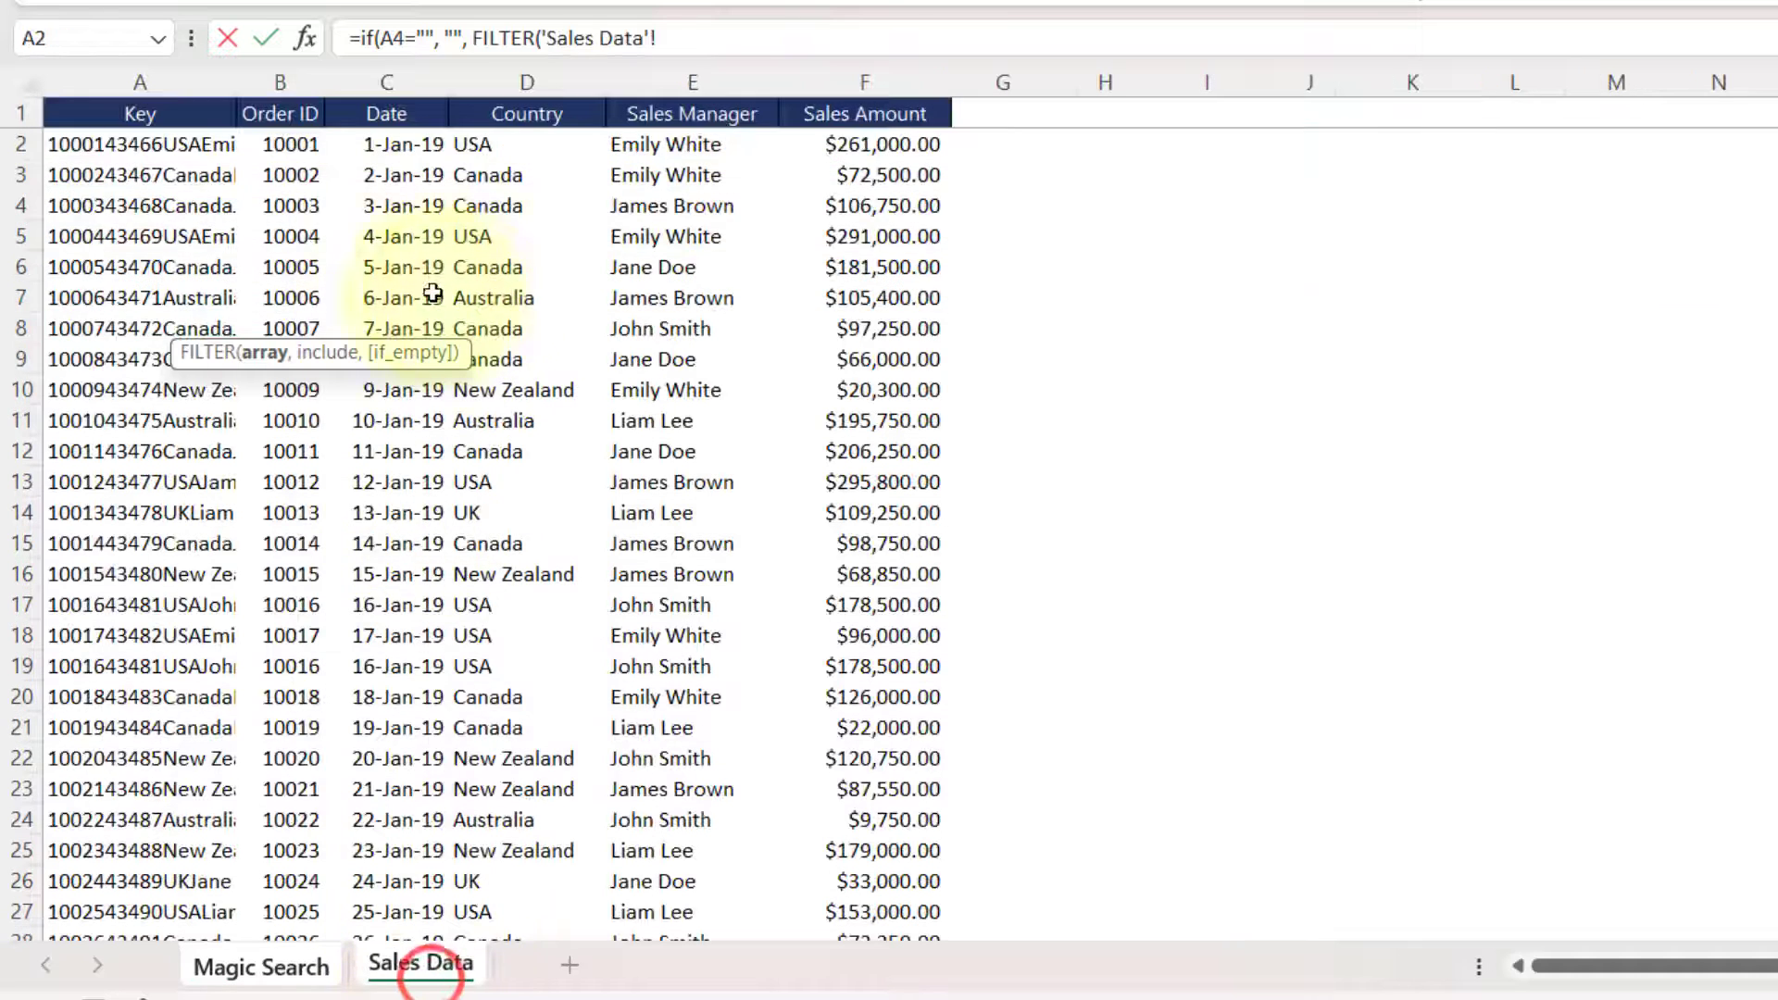
pyautogui.press('Up')
pyautogui.press('Down')
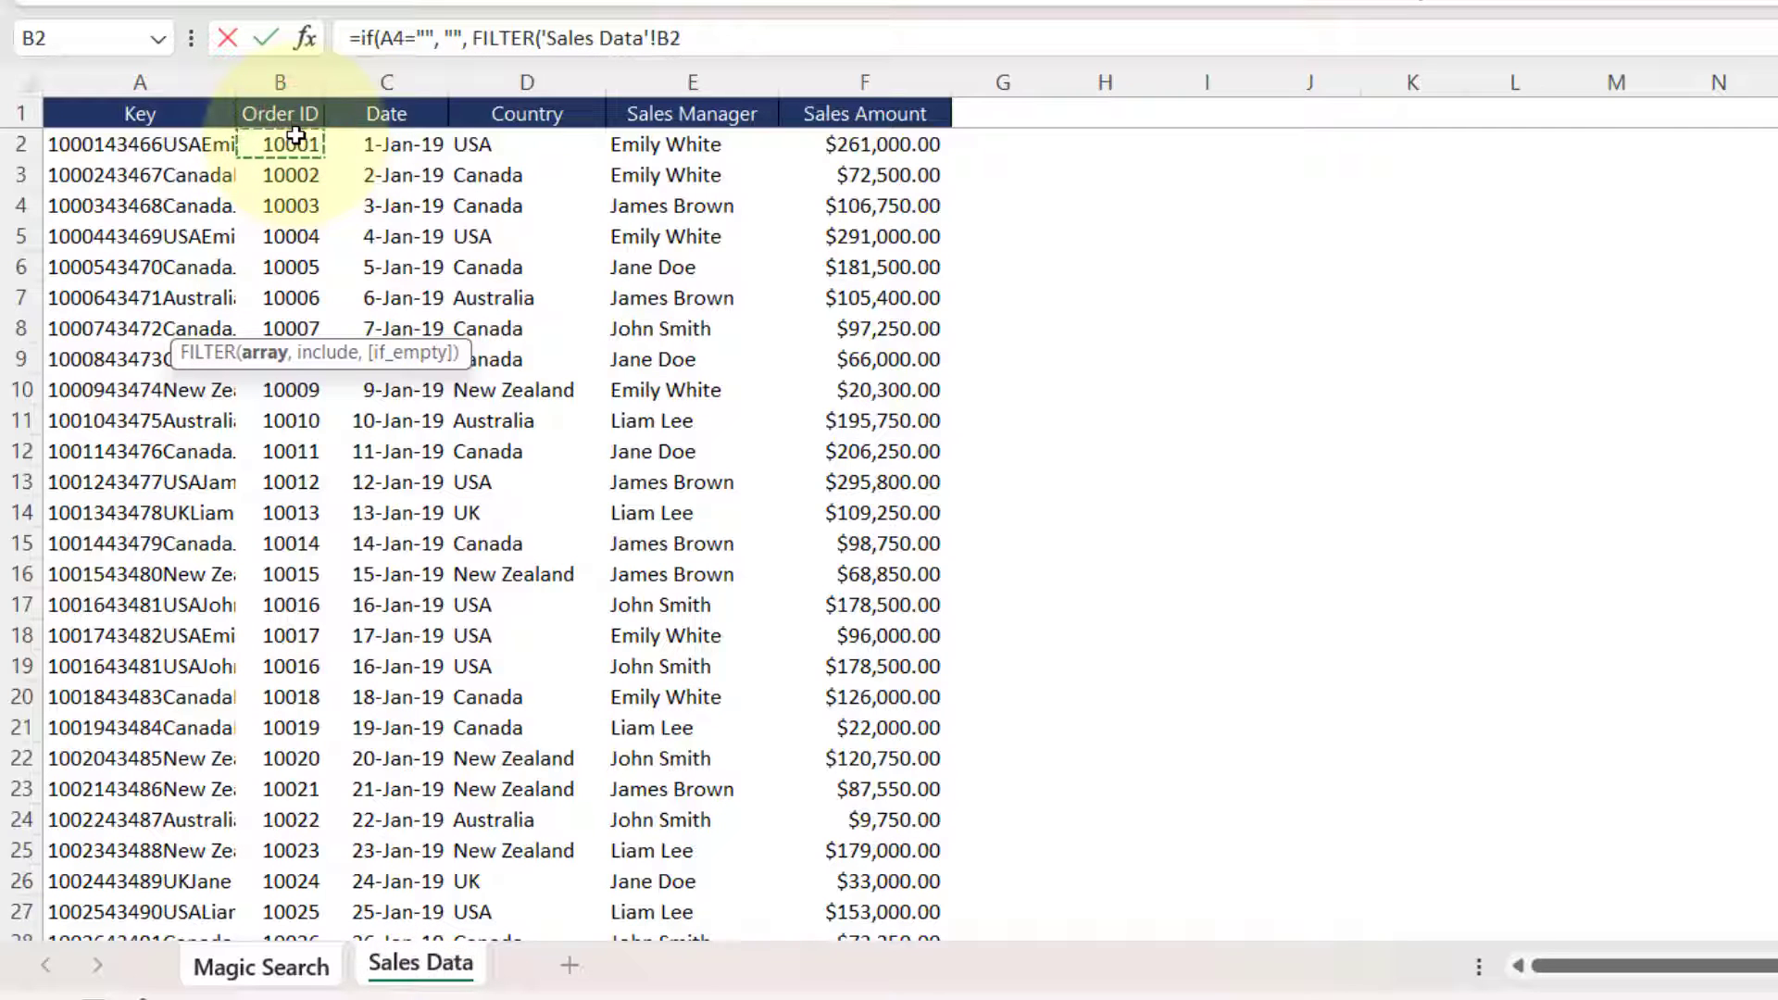
pyautogui.hotkey('shift', 'Right')
pyautogui.hotkey('shift', 'Right')
pyautogui.hotkey('shift', 'Right')
pyautogui.hotkey('shift', 'Right')
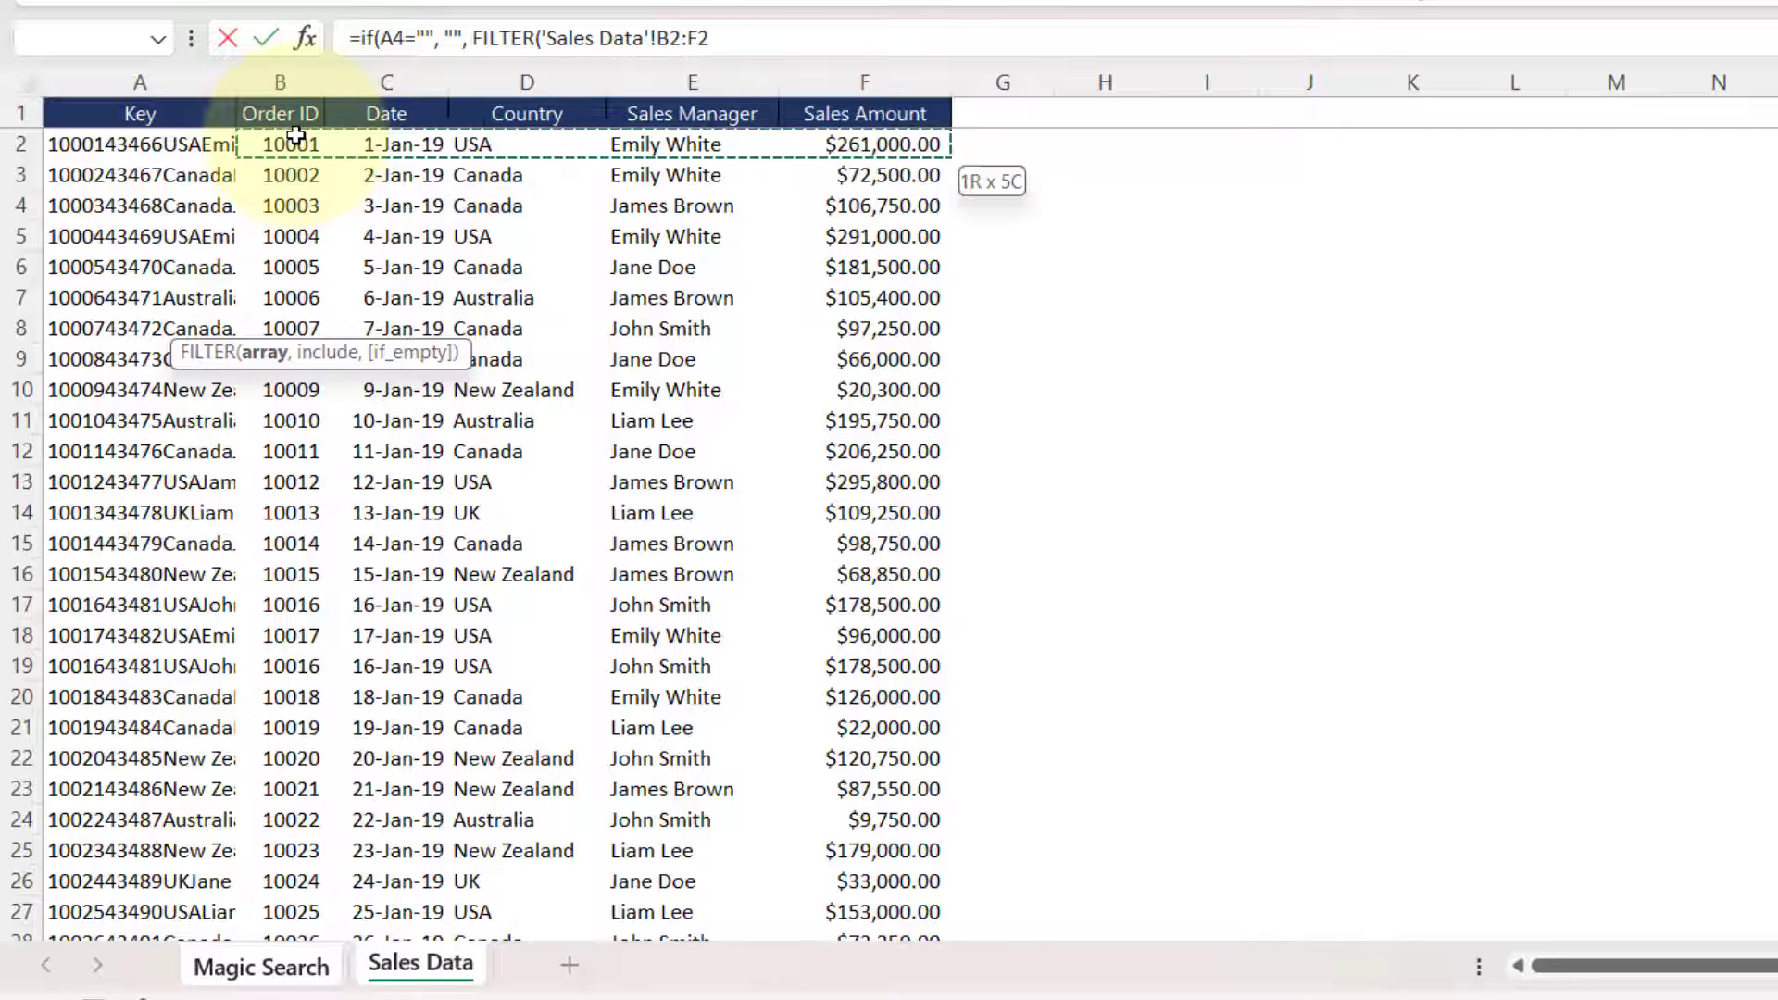
pyautogui.hotkey('ctrl', 'shift', 'Down')
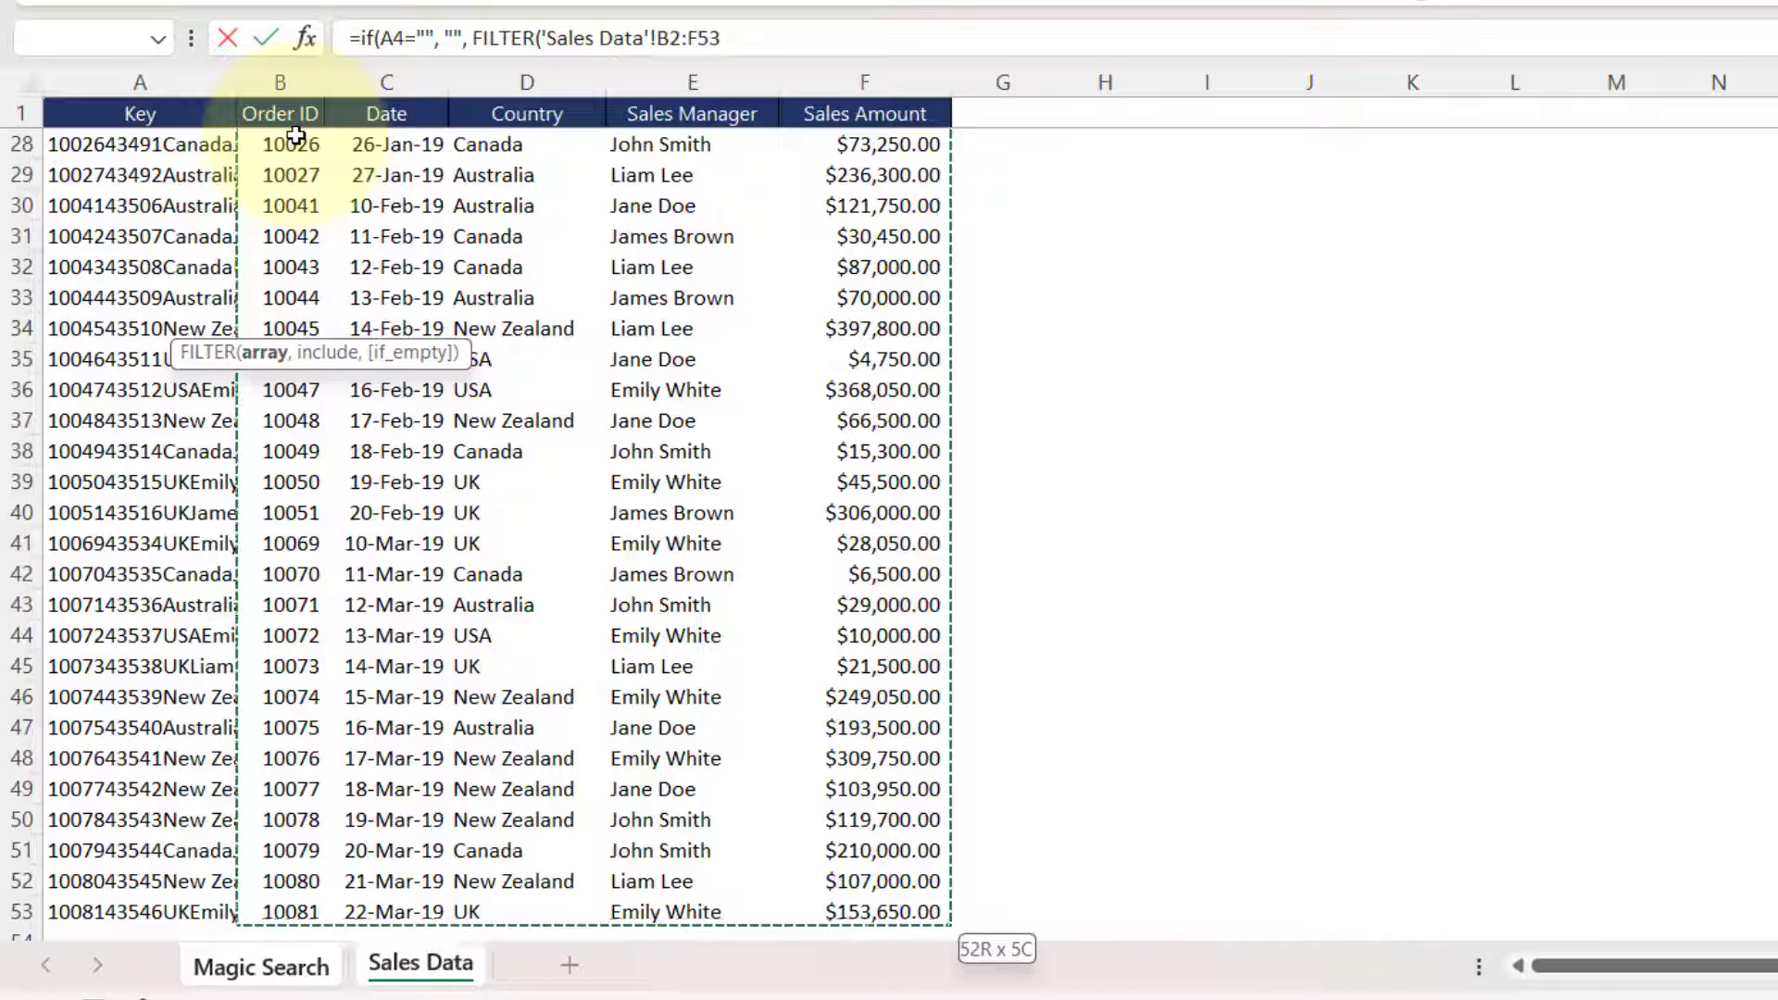
pyautogui.press('F4')
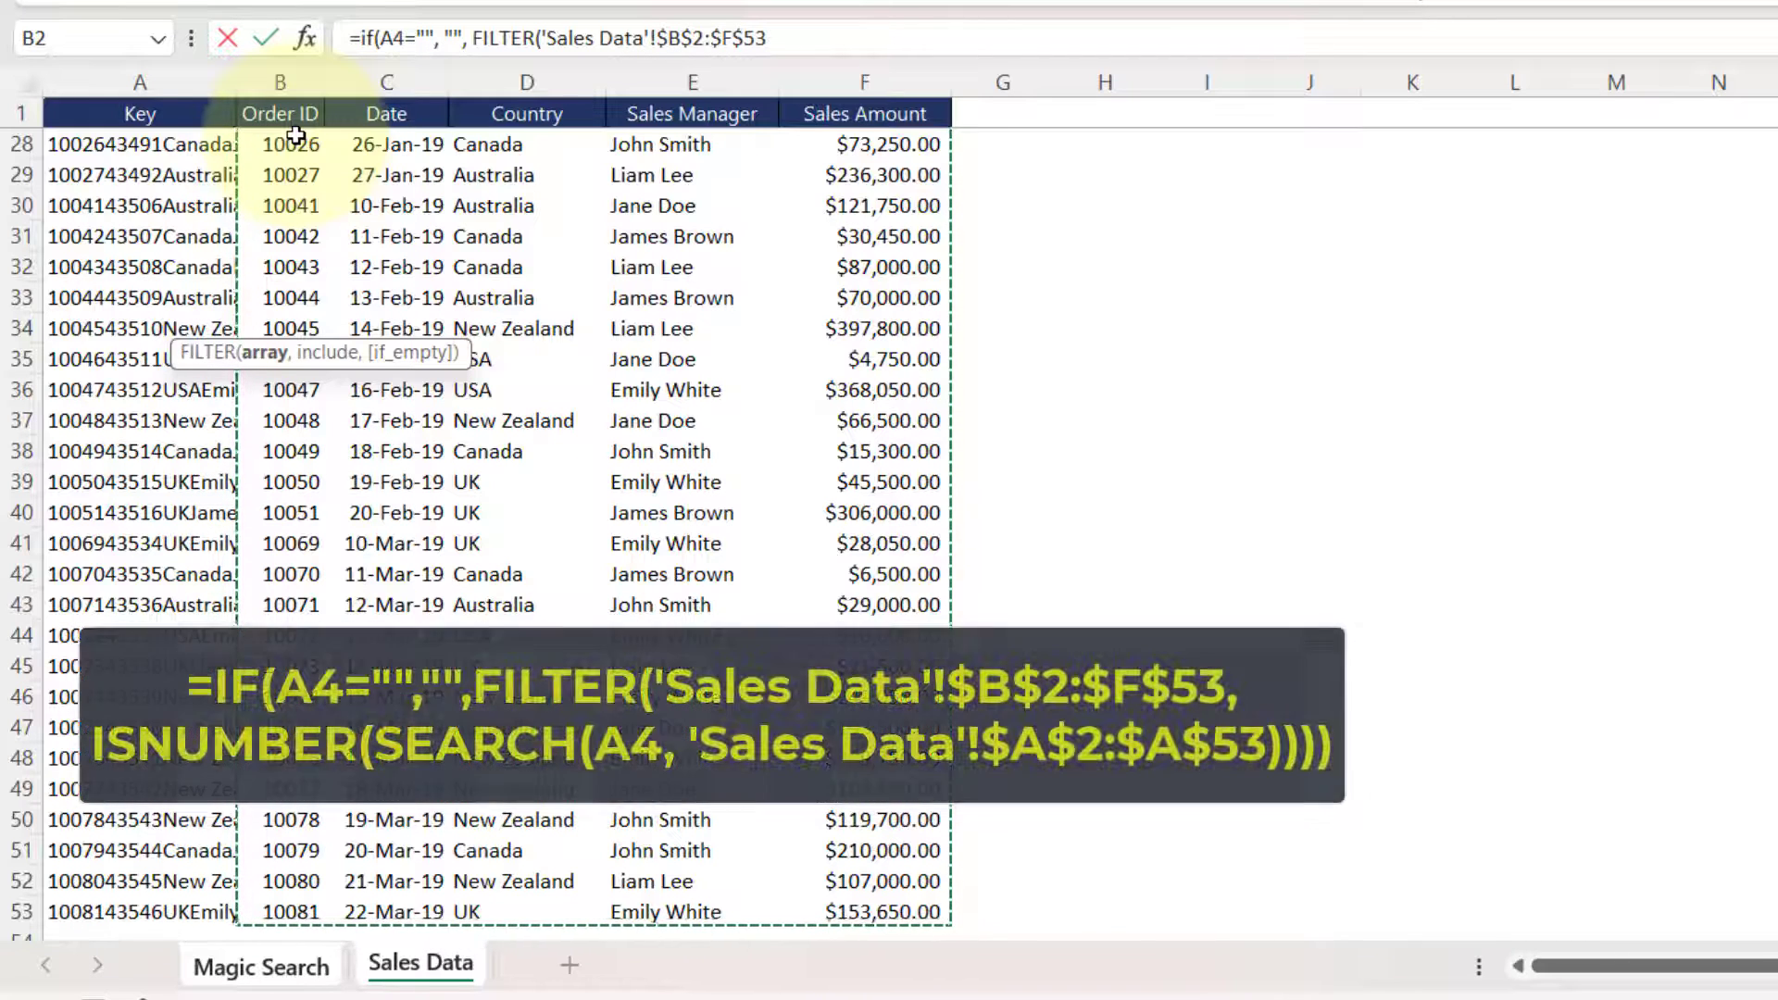
pyautogui.write(',')
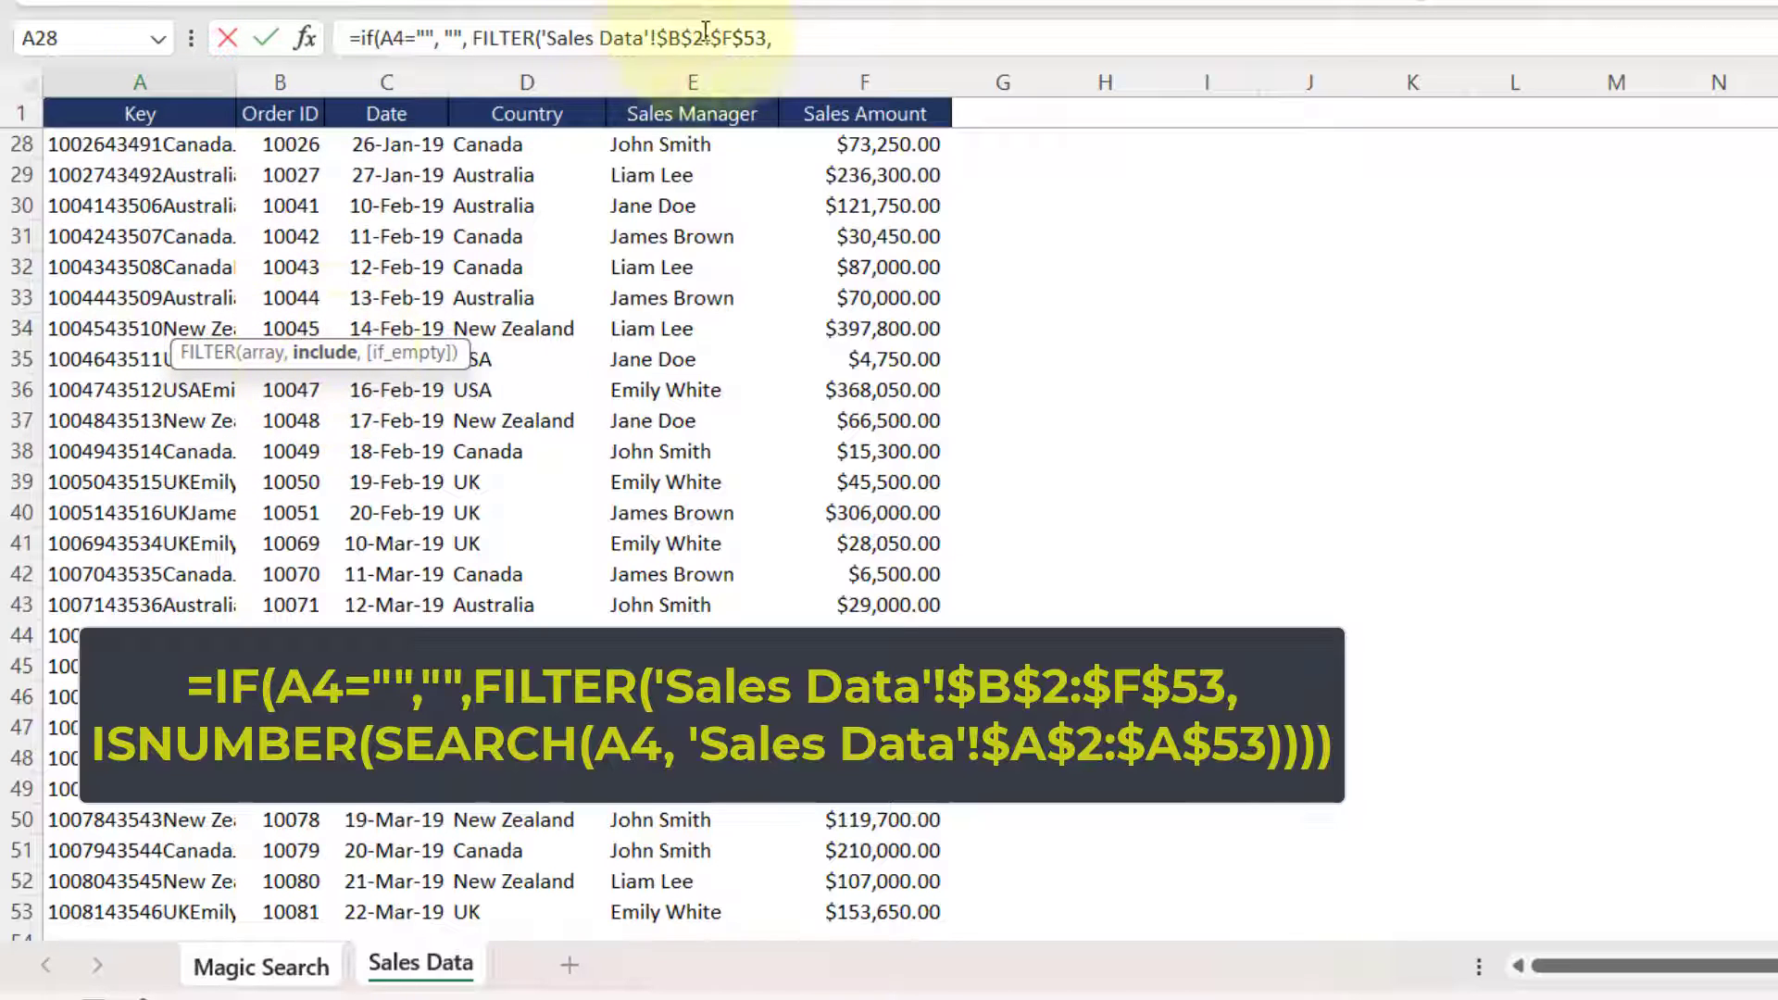
# Begin the FILTER include condition with ISNUMBER(SEARCH(A4, so the search text comes from cell A4.
pyautogui.click(860, 39)
pyautogui.write('isnum')
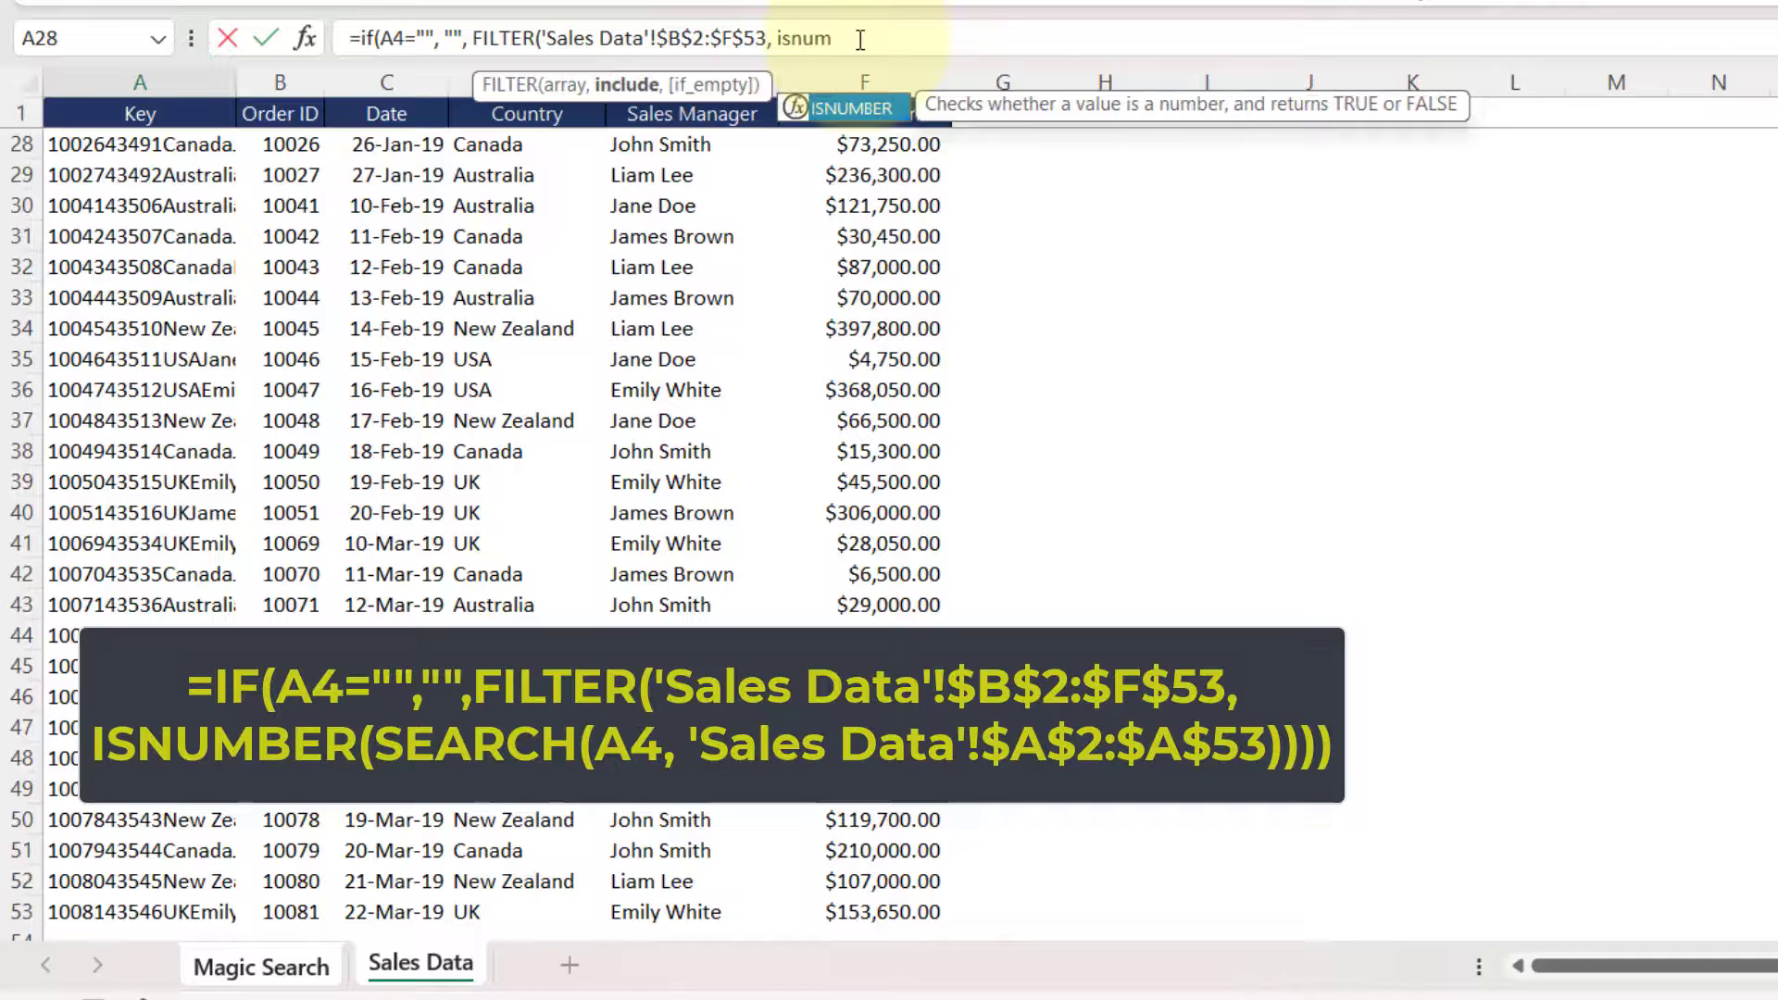
pyautogui.press('Tab')
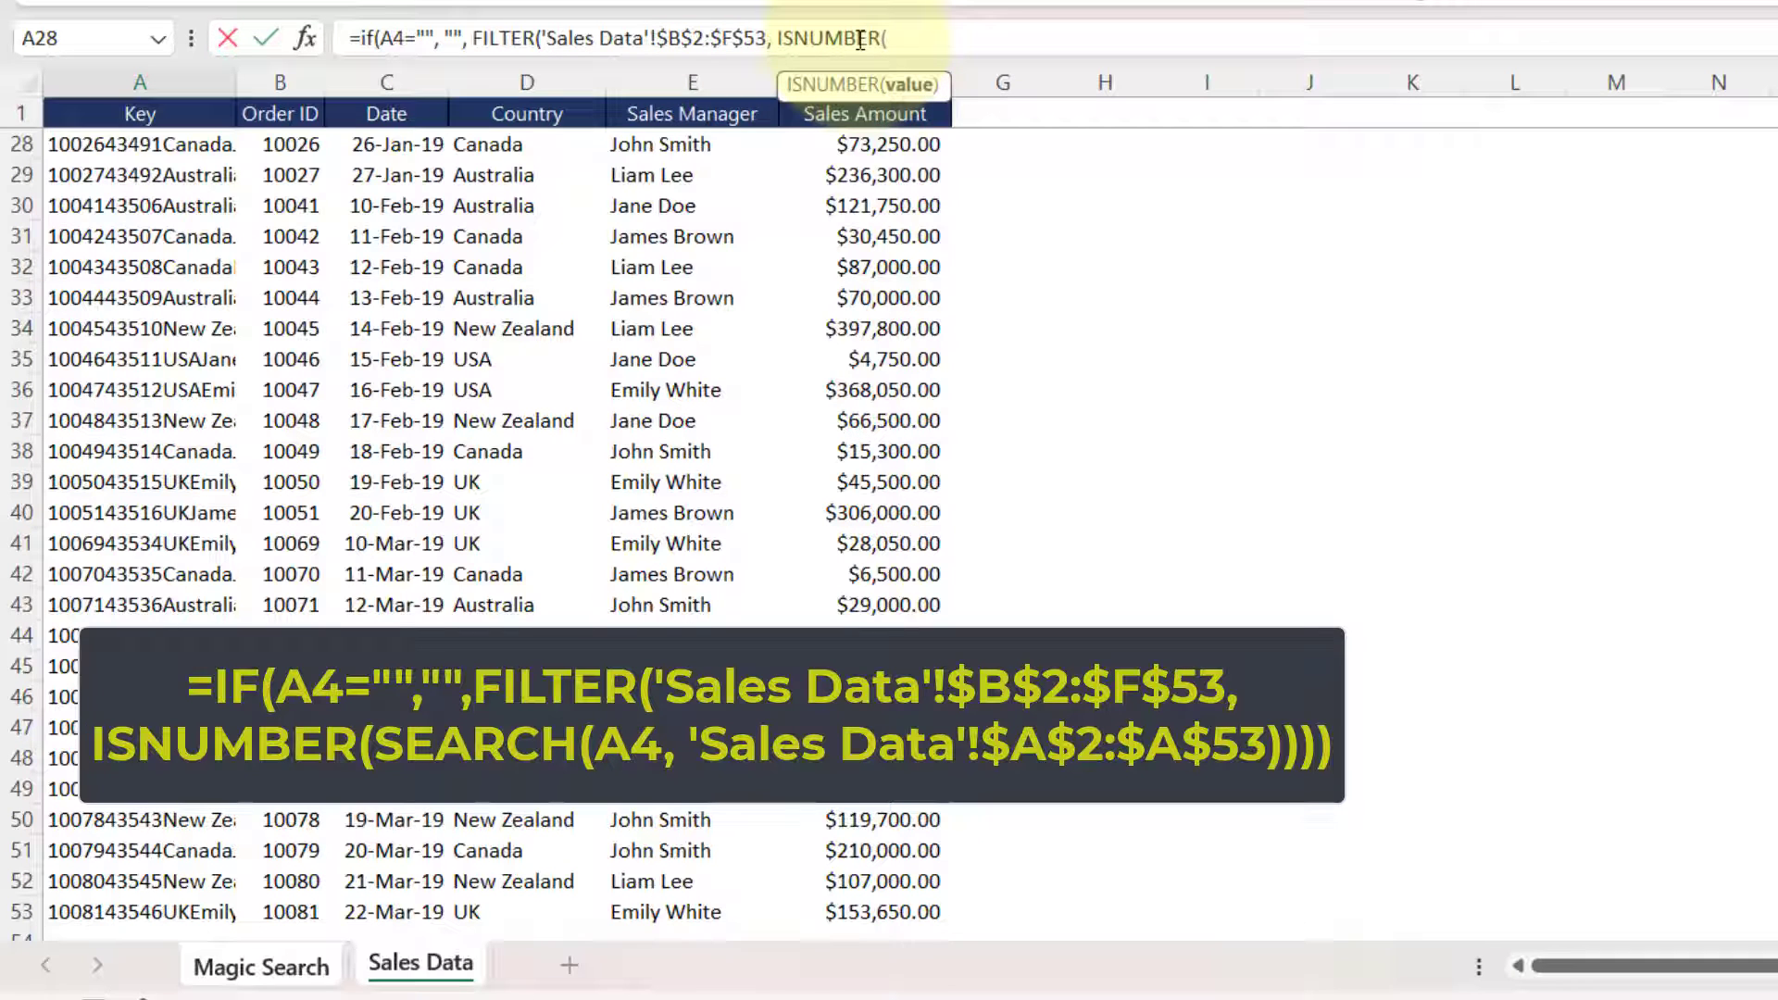
pyautogui.write('se')
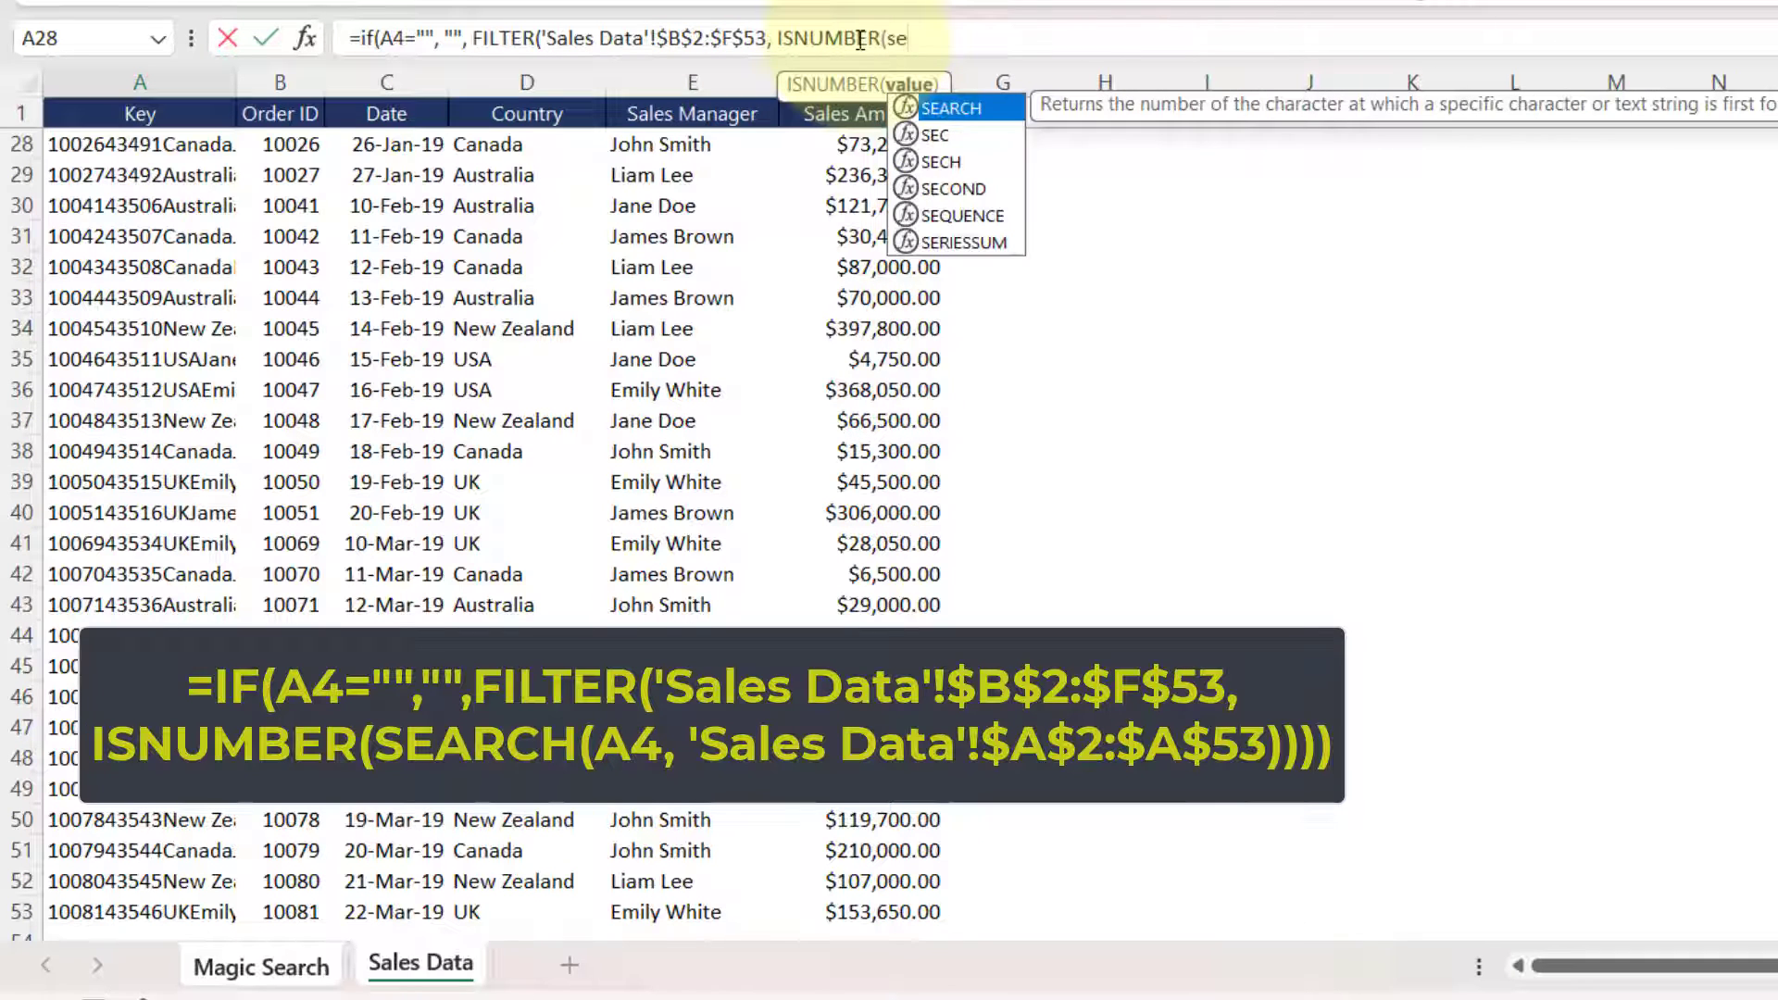
pyautogui.press('Tab')
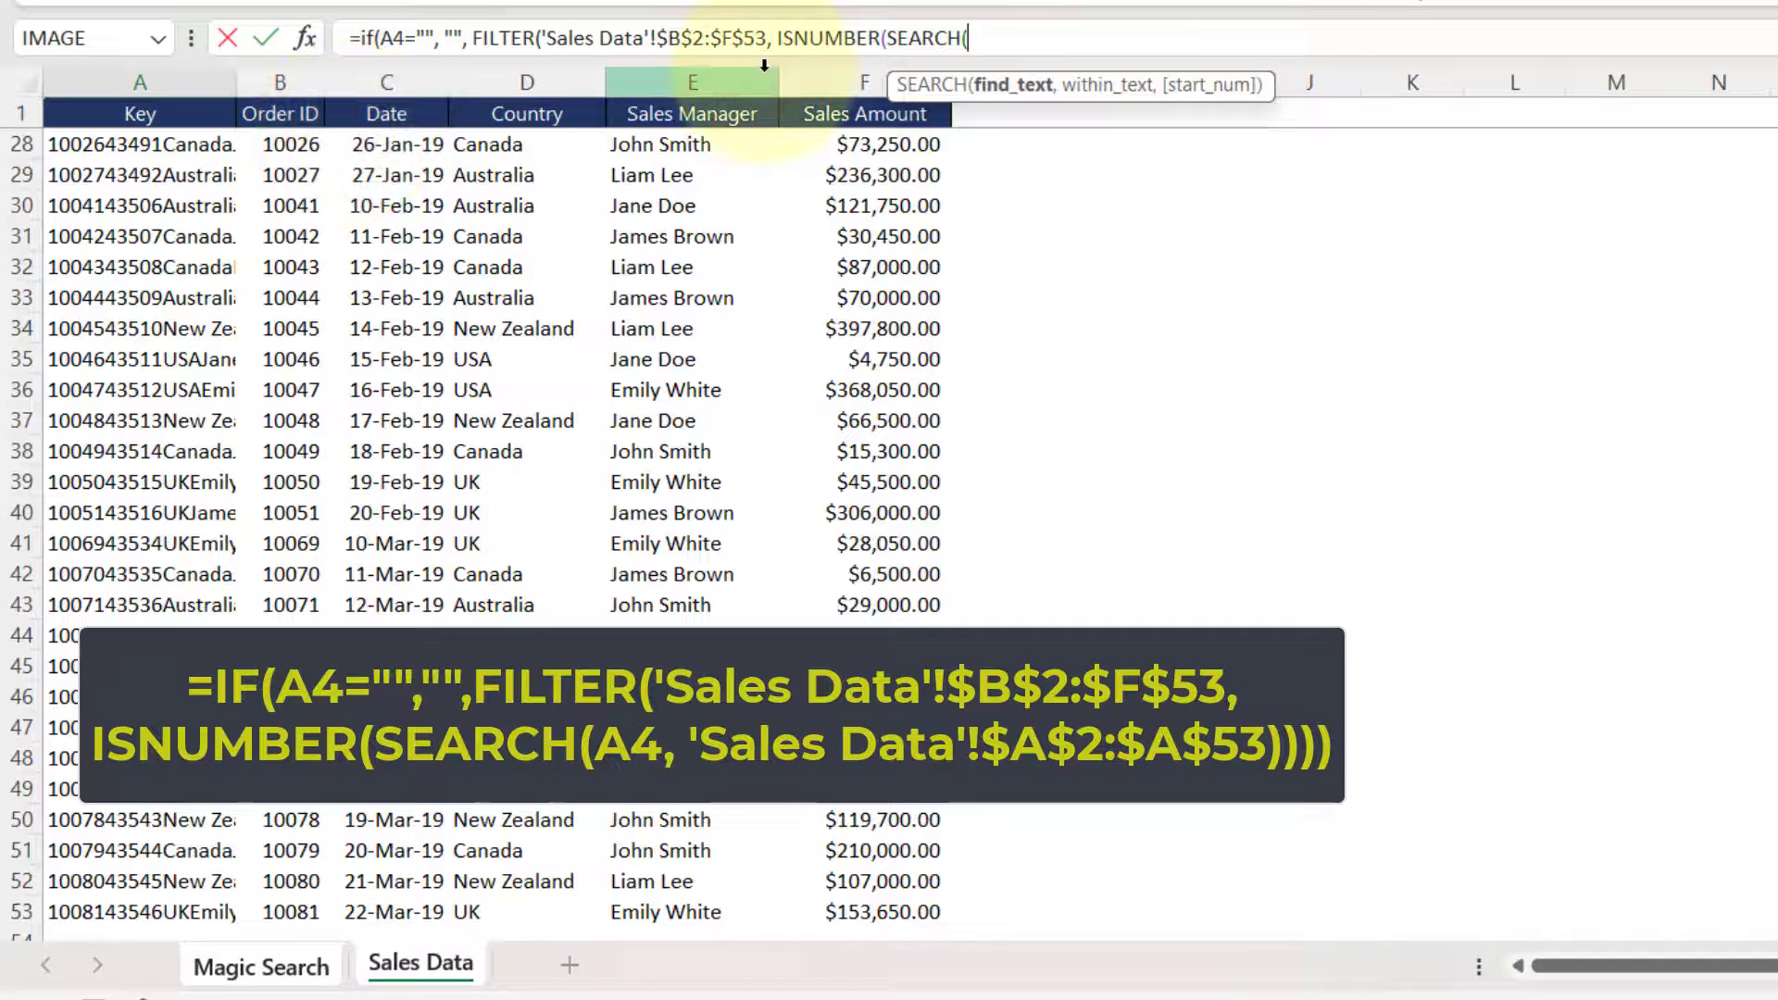
pyautogui.write('A4')
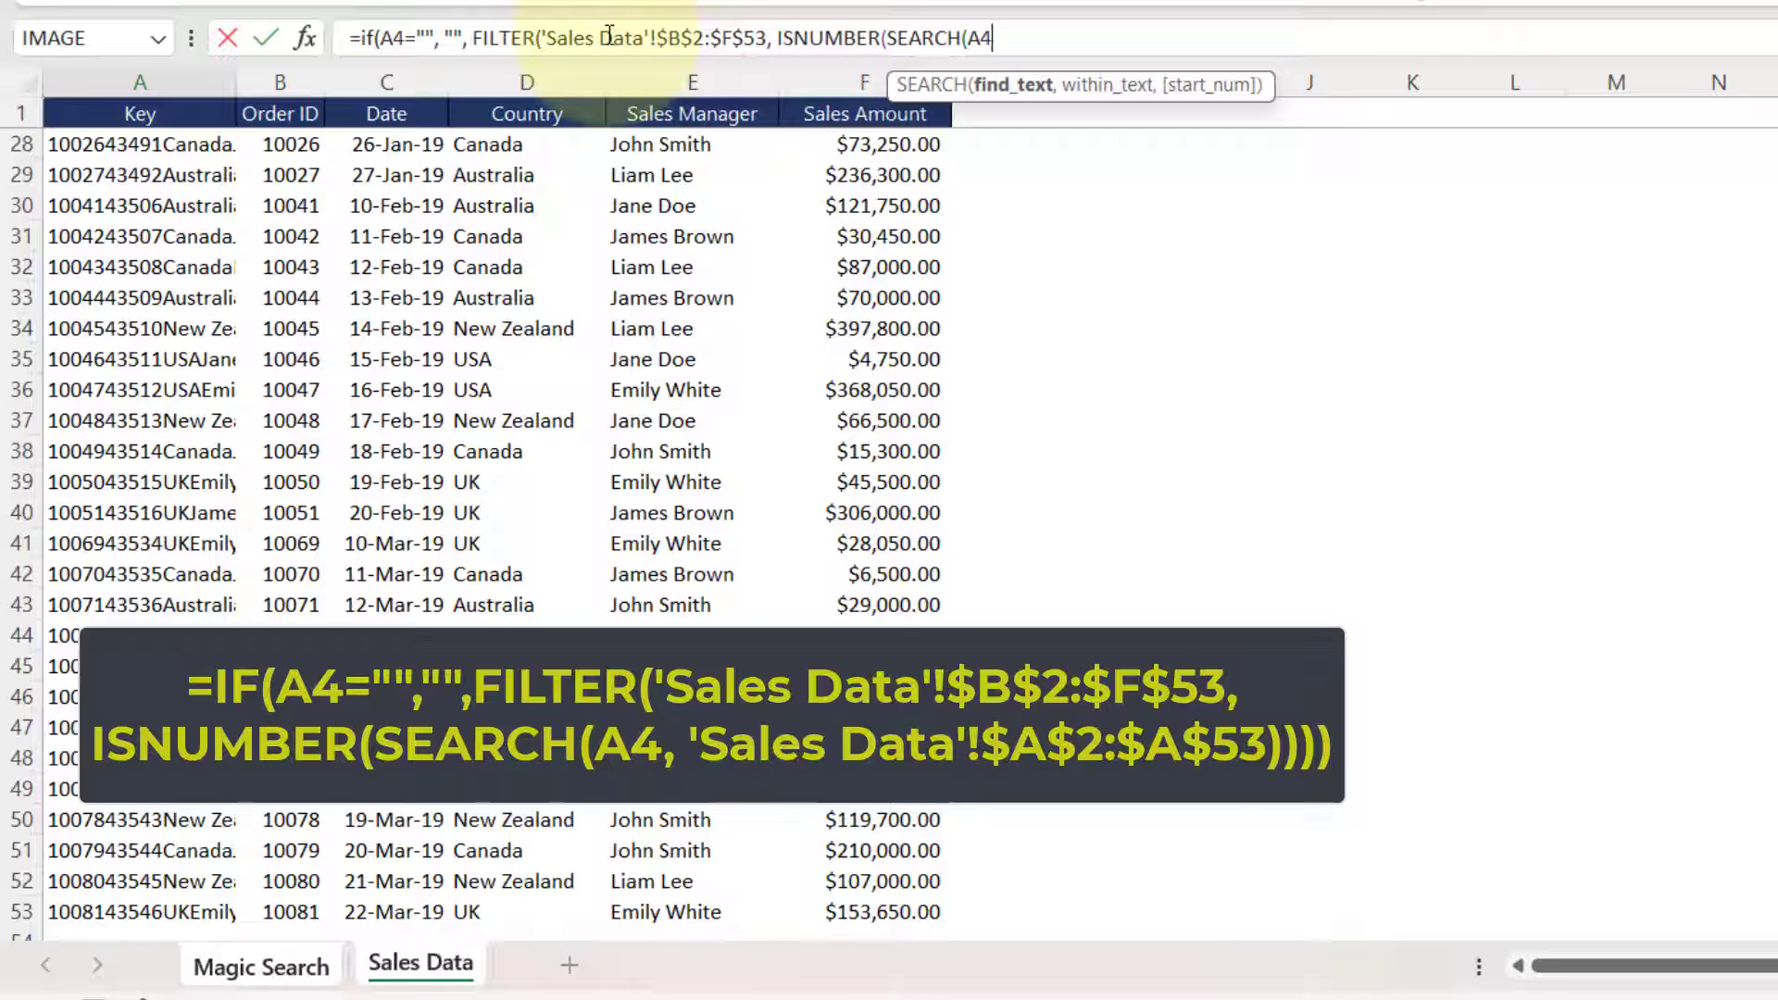
pyautogui.write(',')
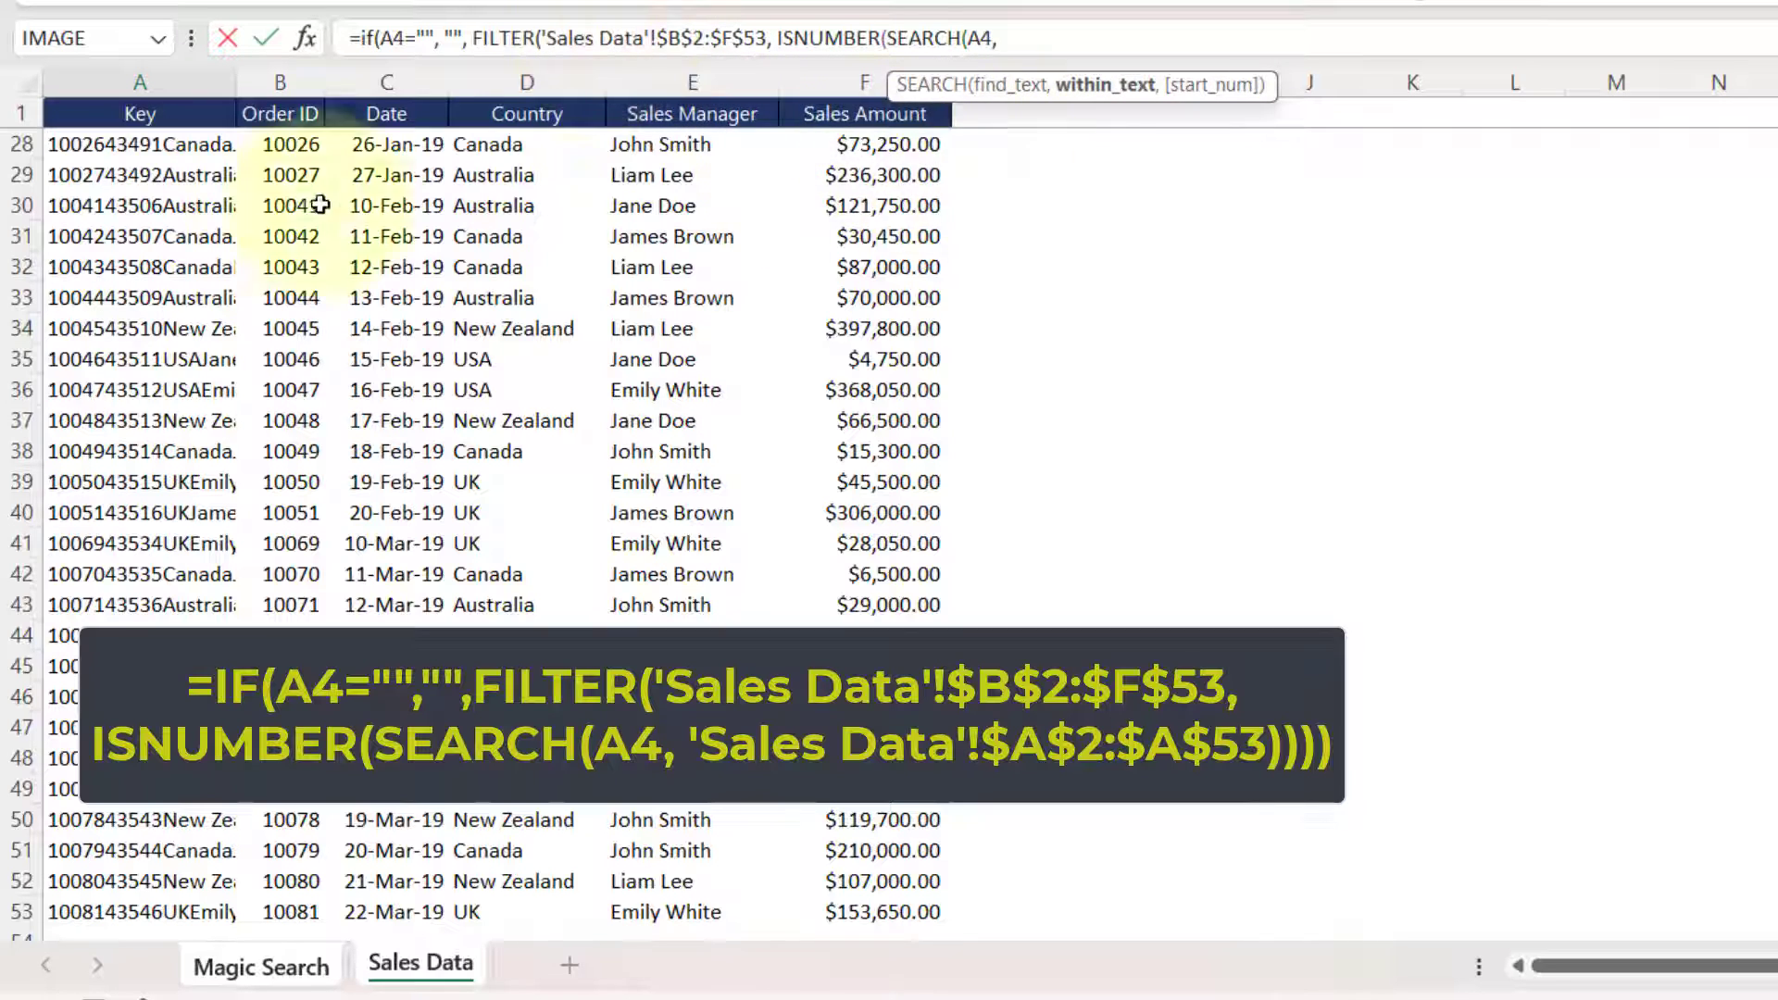
# Set the SEARCH within_text to the absolute range 'Sales Data'!$A$2:$A$53, close all parentheses and enter the formula.
pyautogui.click(165, 121)
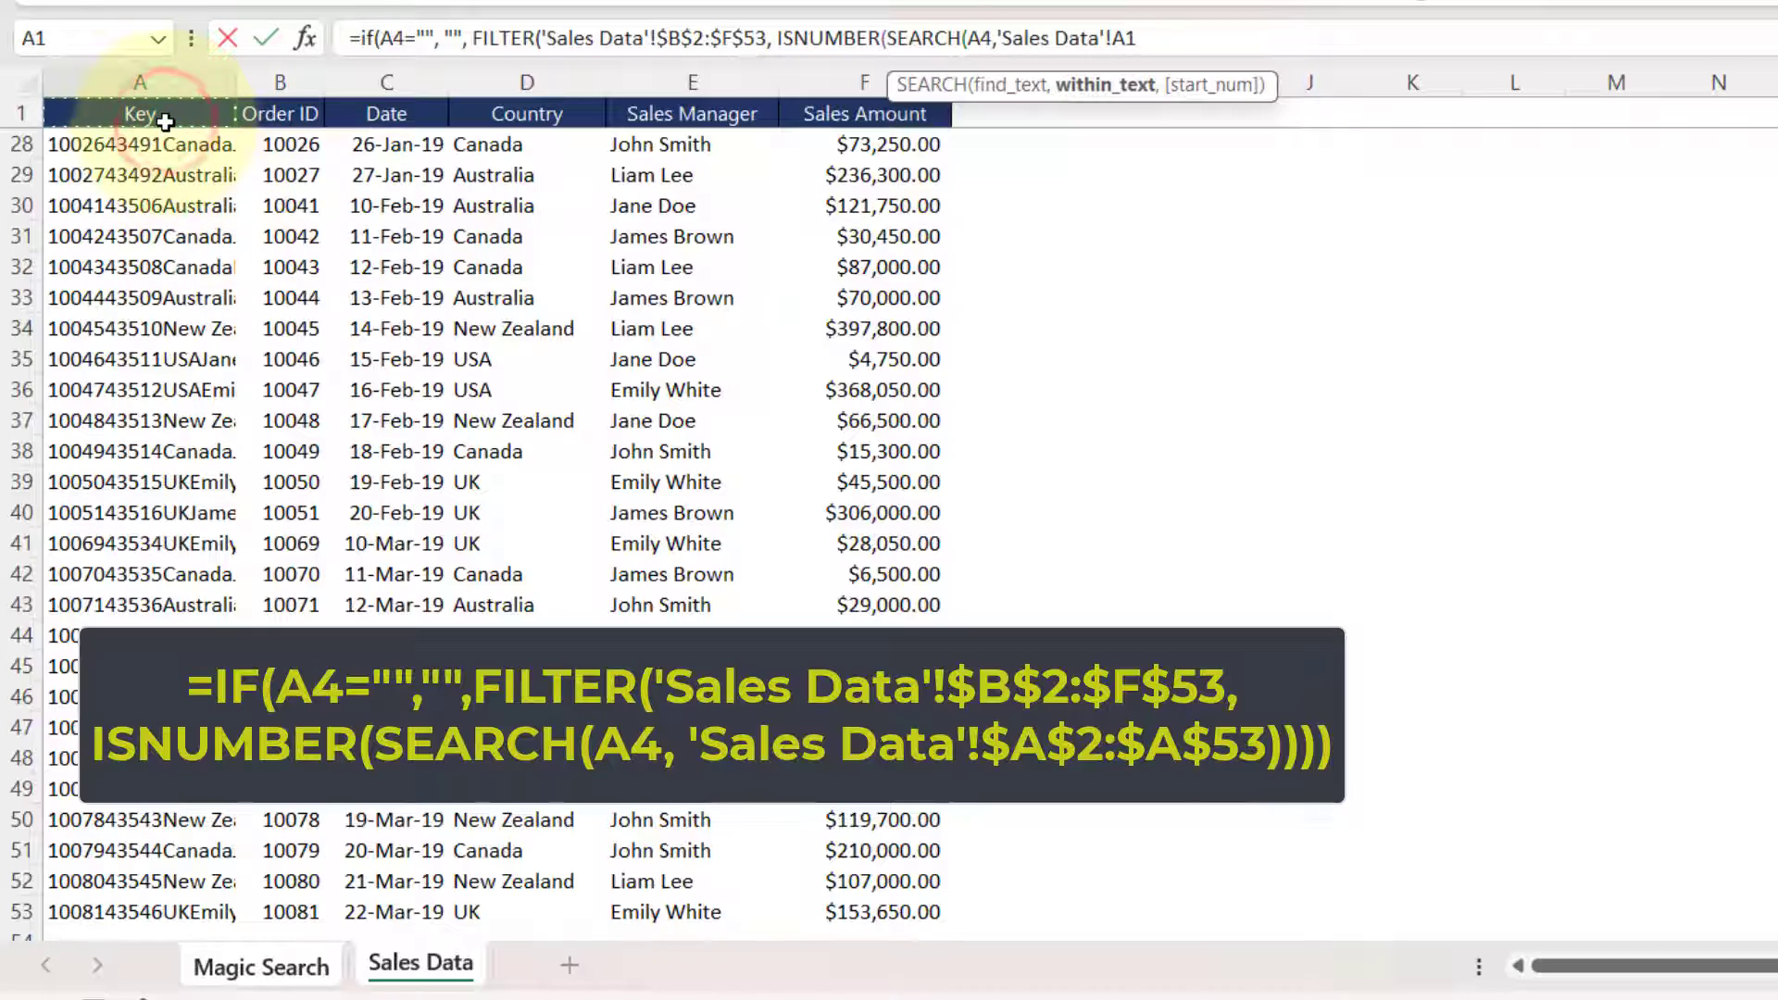
pyautogui.press('Down')
pyautogui.hotkey('ctrl', 'shift', 'Down')
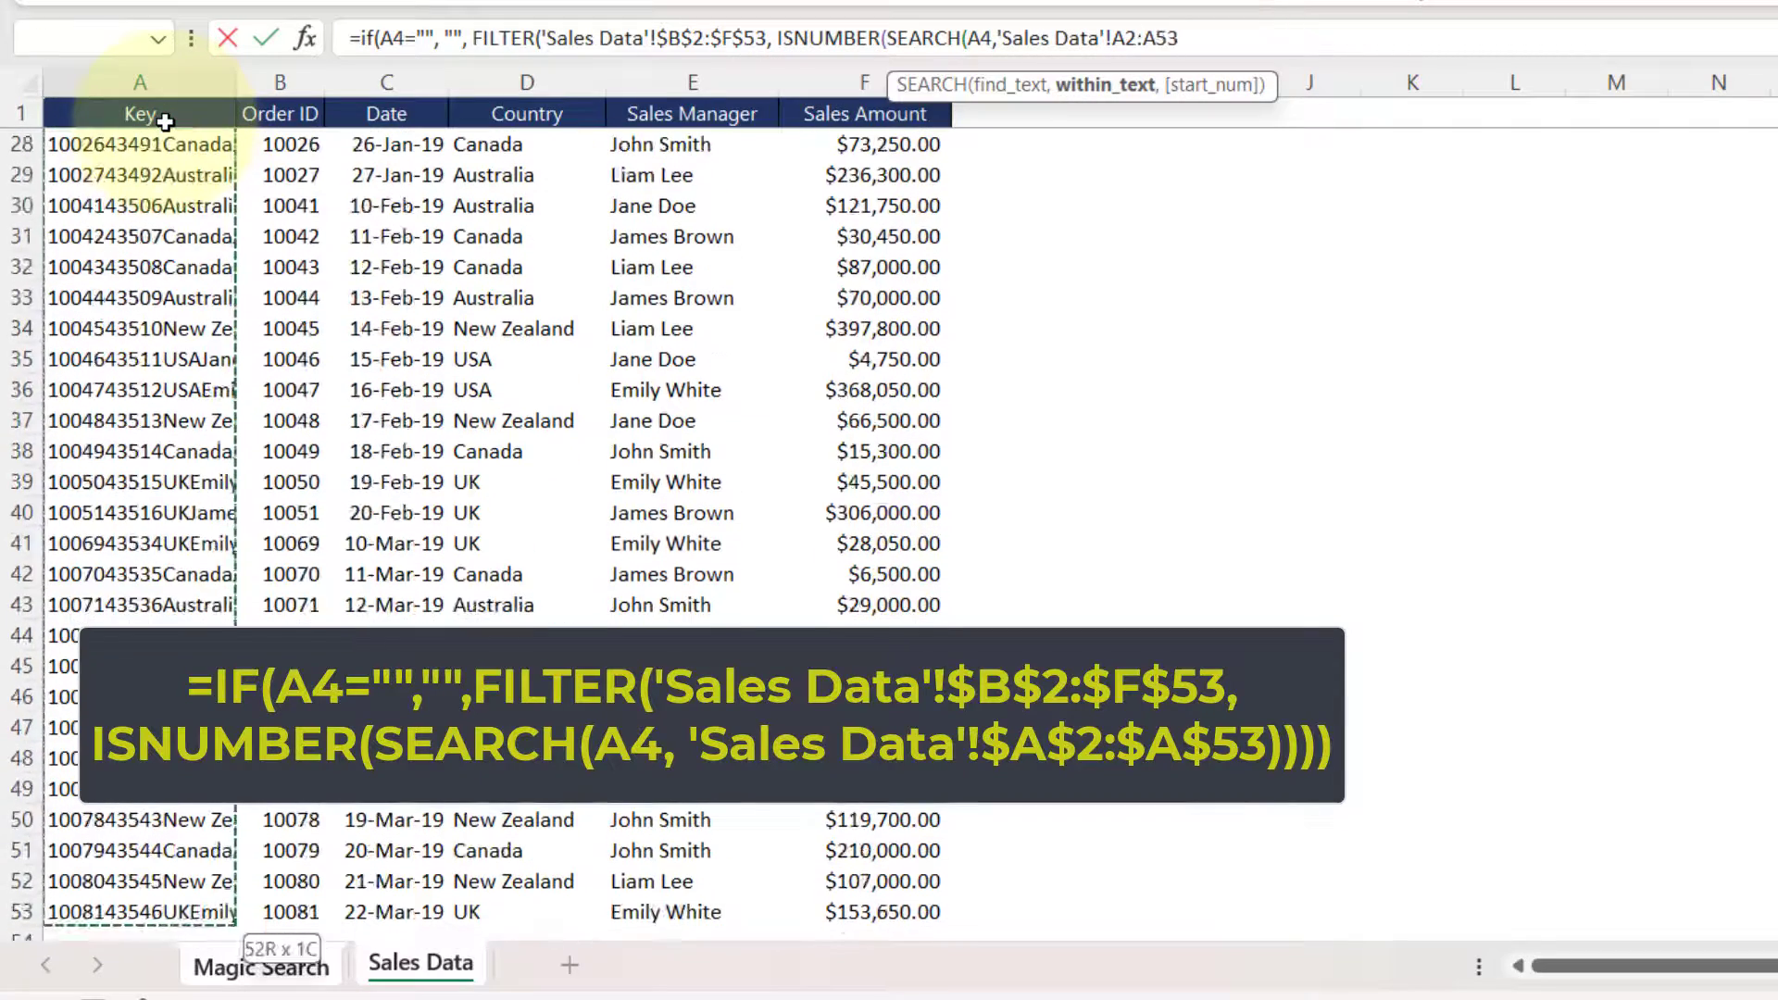
pyautogui.press('F4')
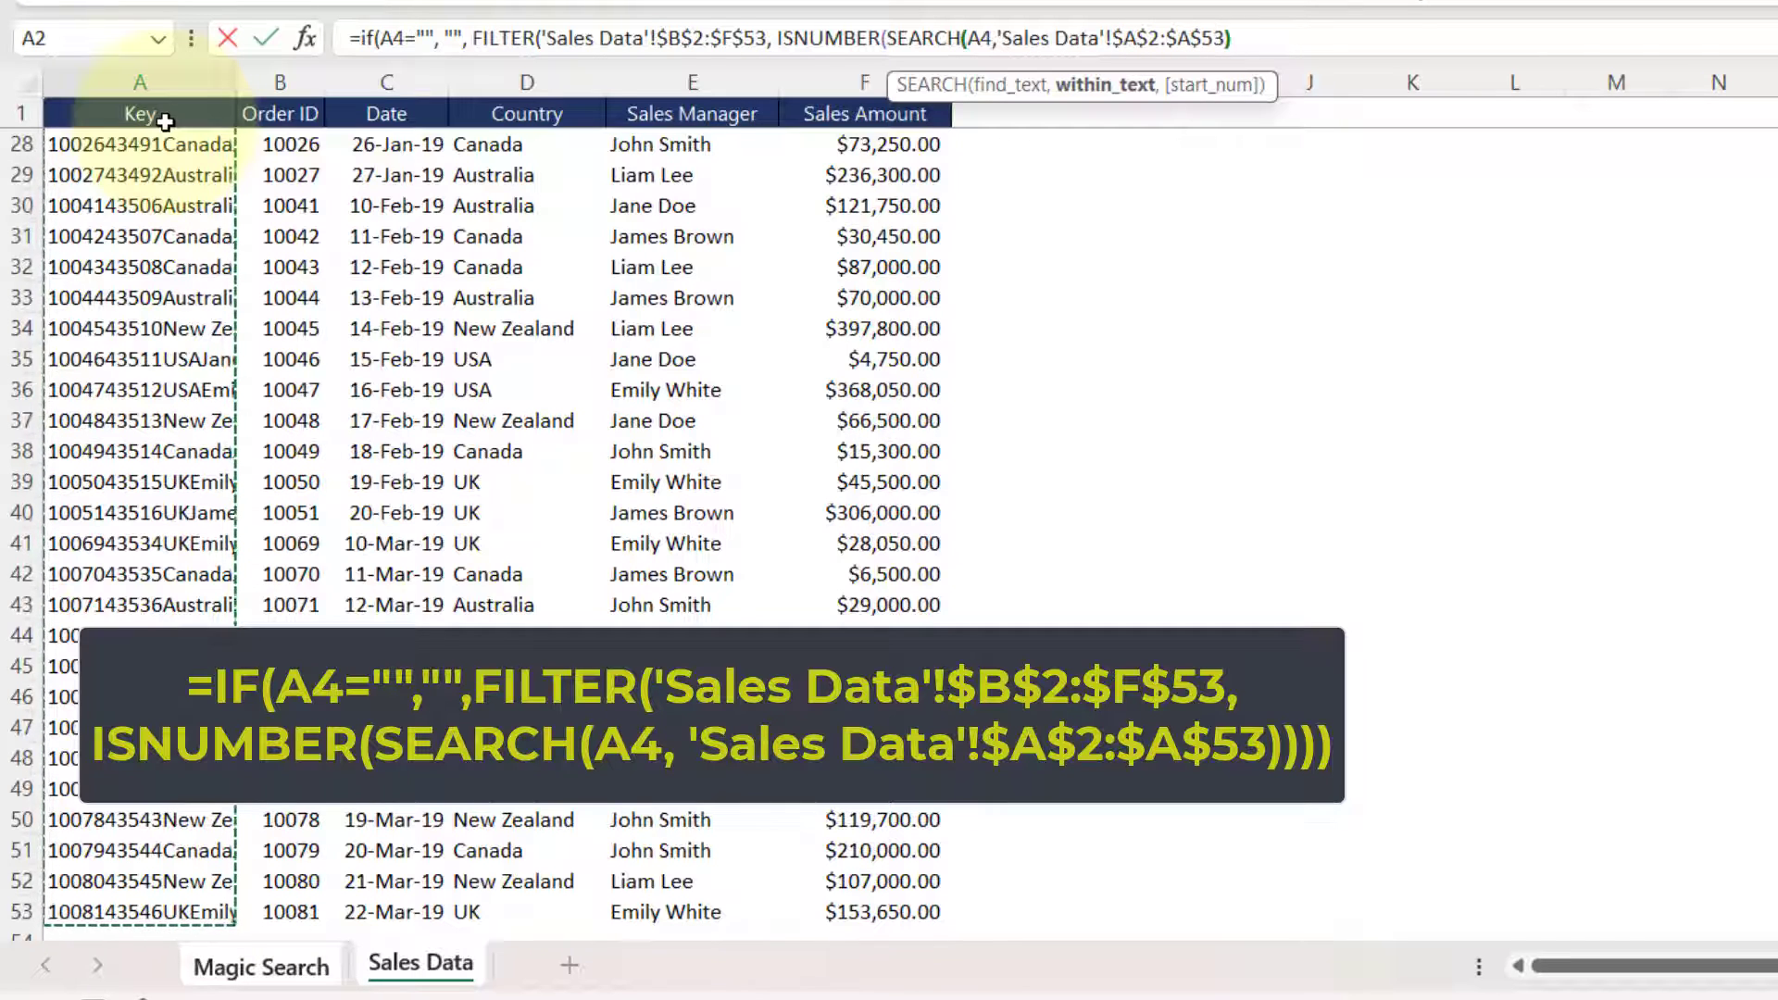
pyautogui.write(')))')
pyautogui.press('Return')
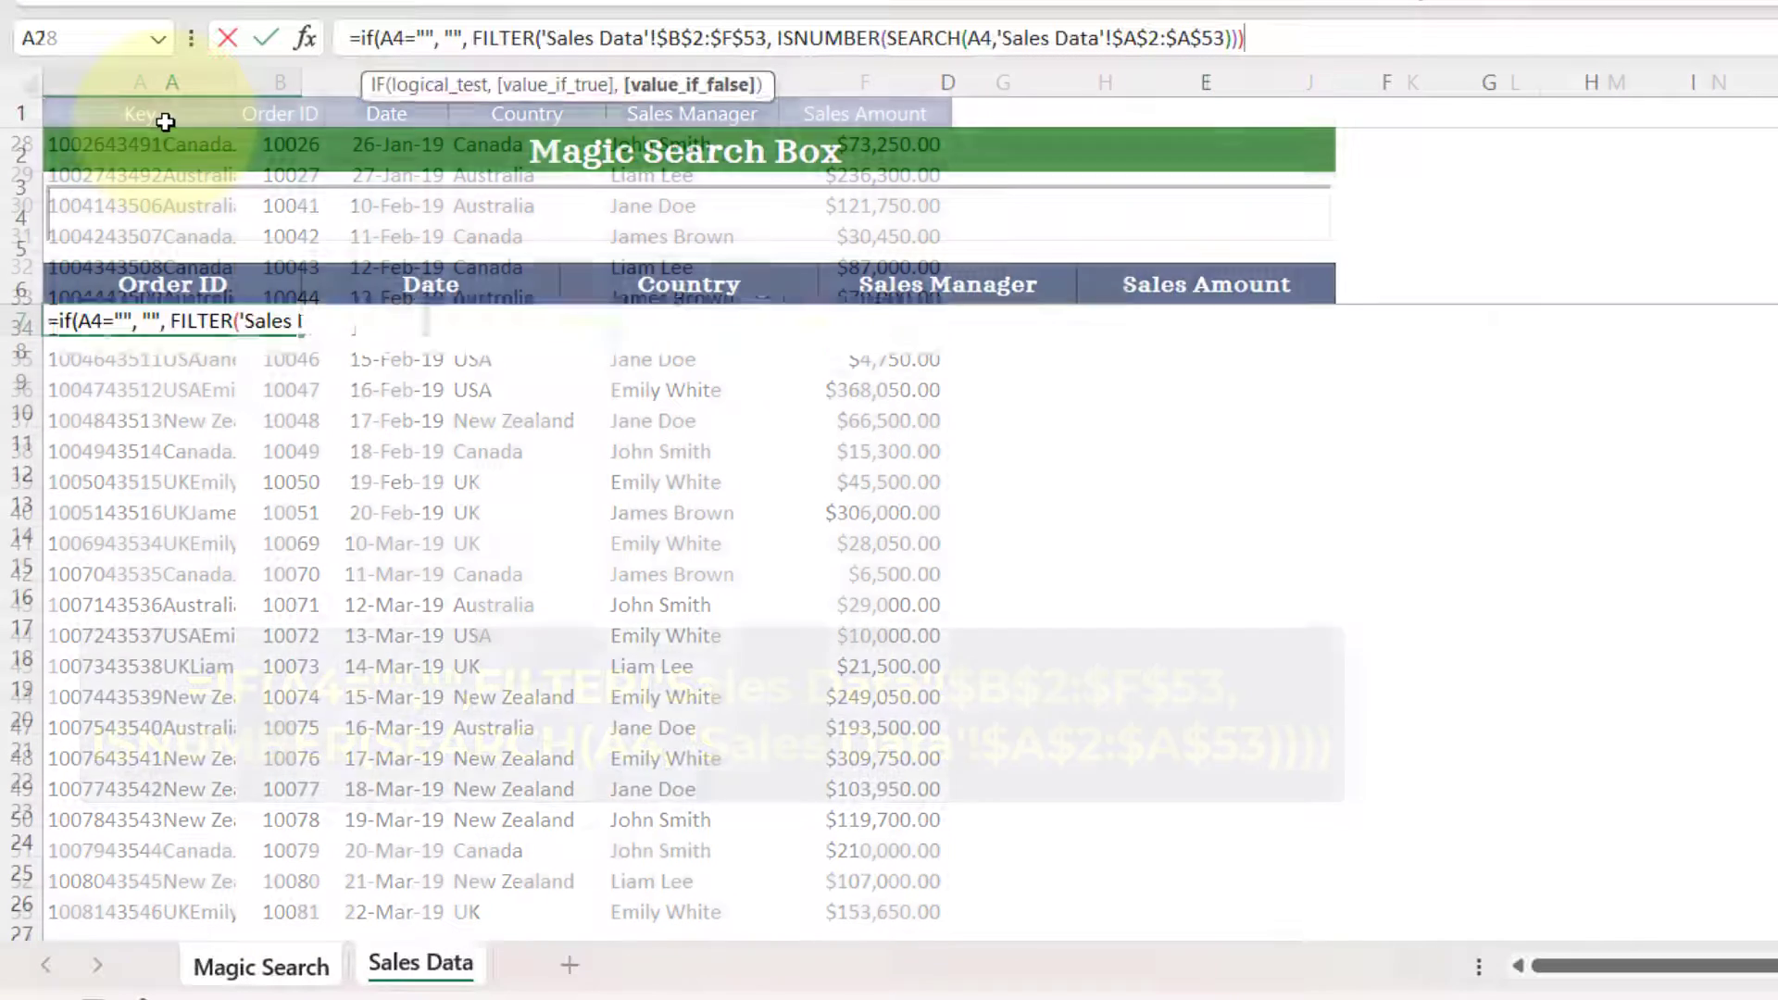
pyautogui.press('Return')
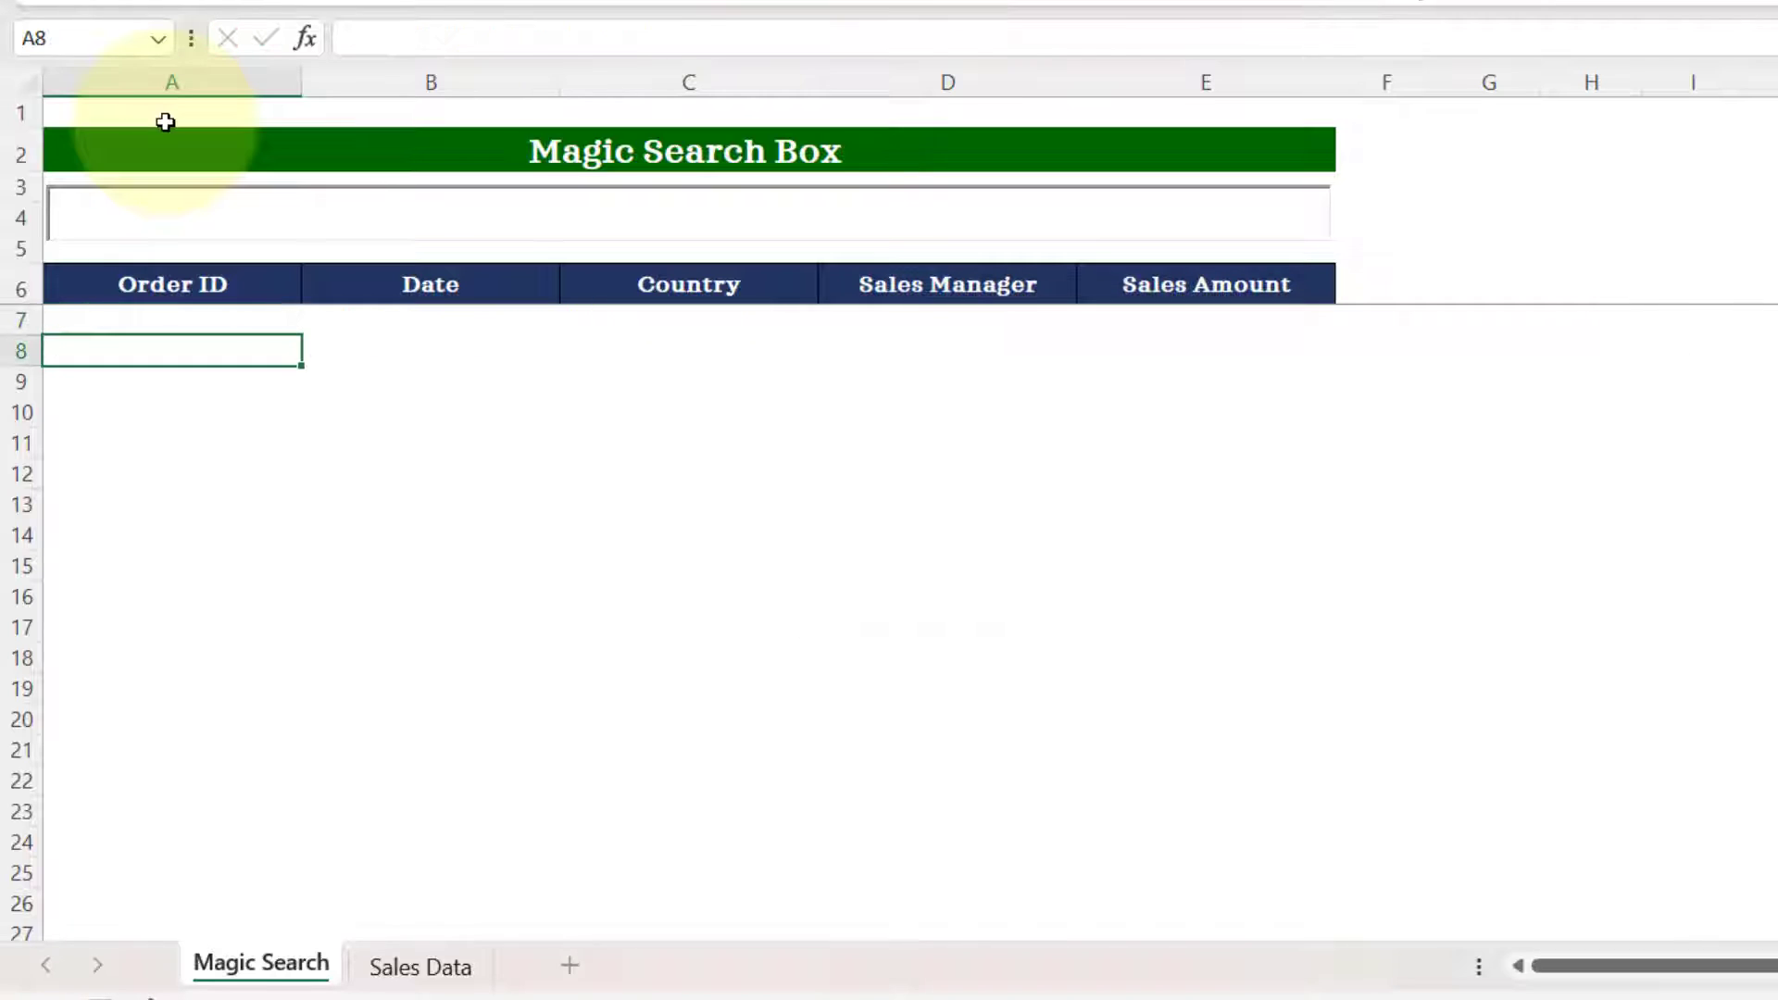
# Wrap the formula in cell A7 in IFERROR with "No Value Found" as the value for errors.
pyautogui.press('Up')
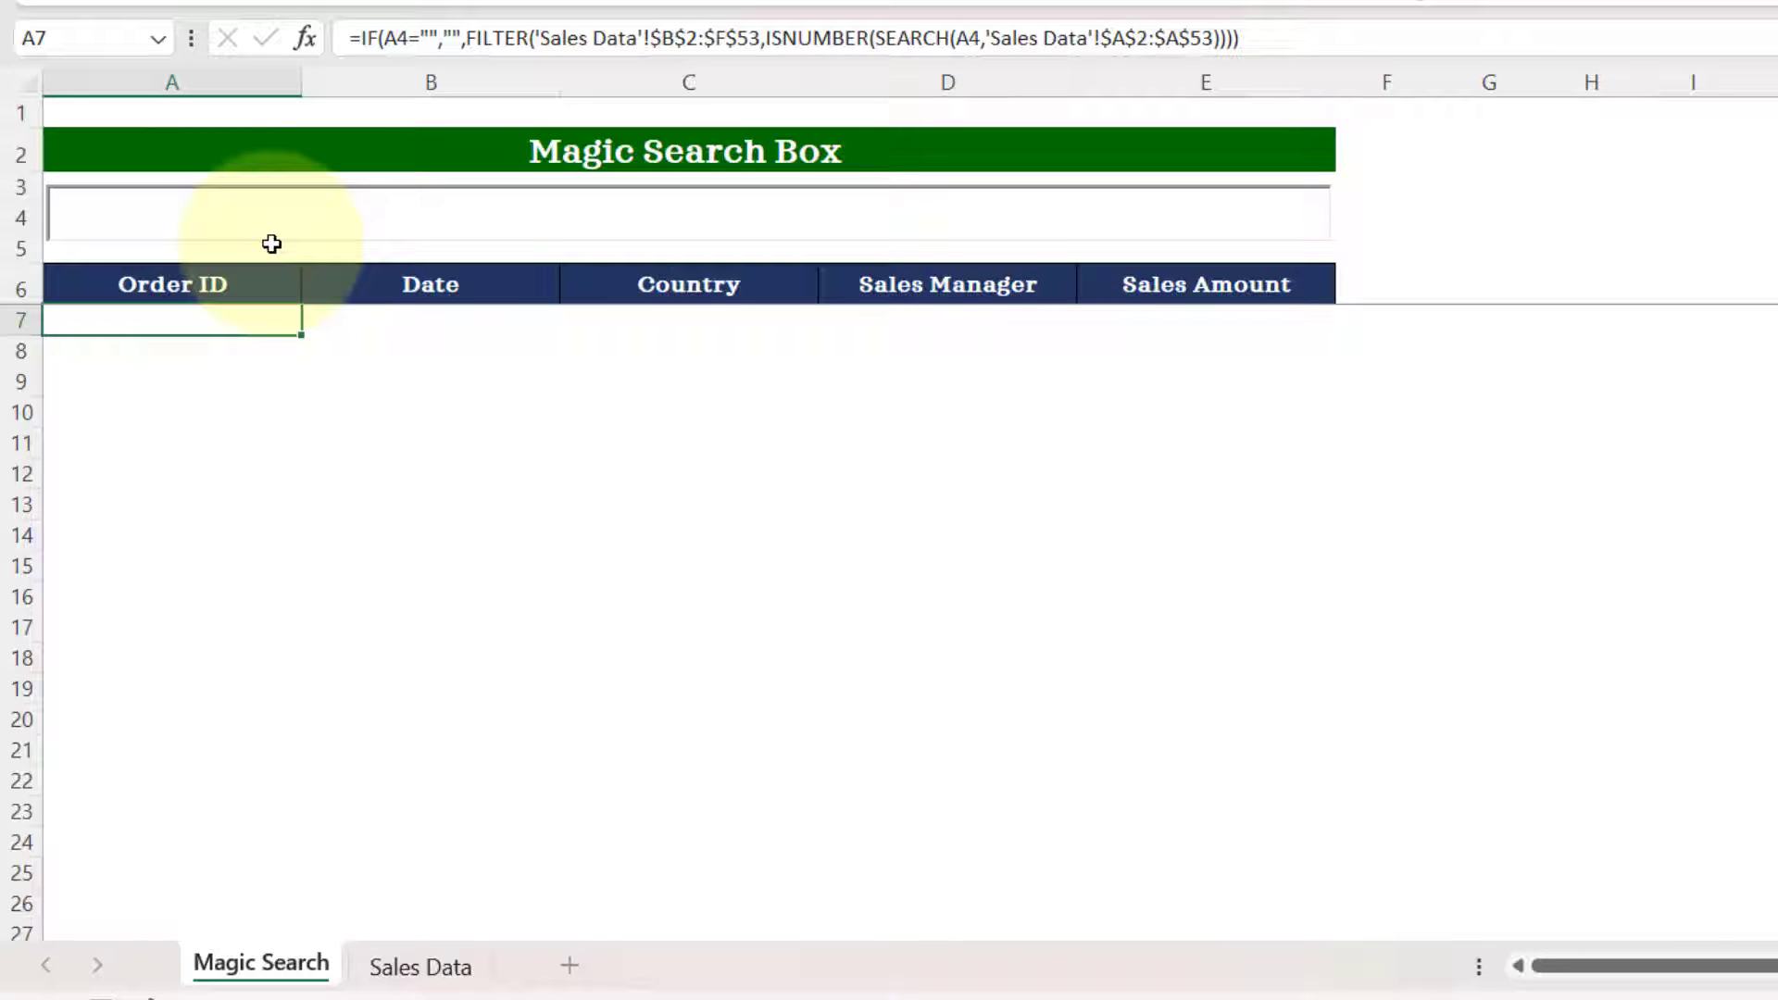
pyautogui.click(365, 34)
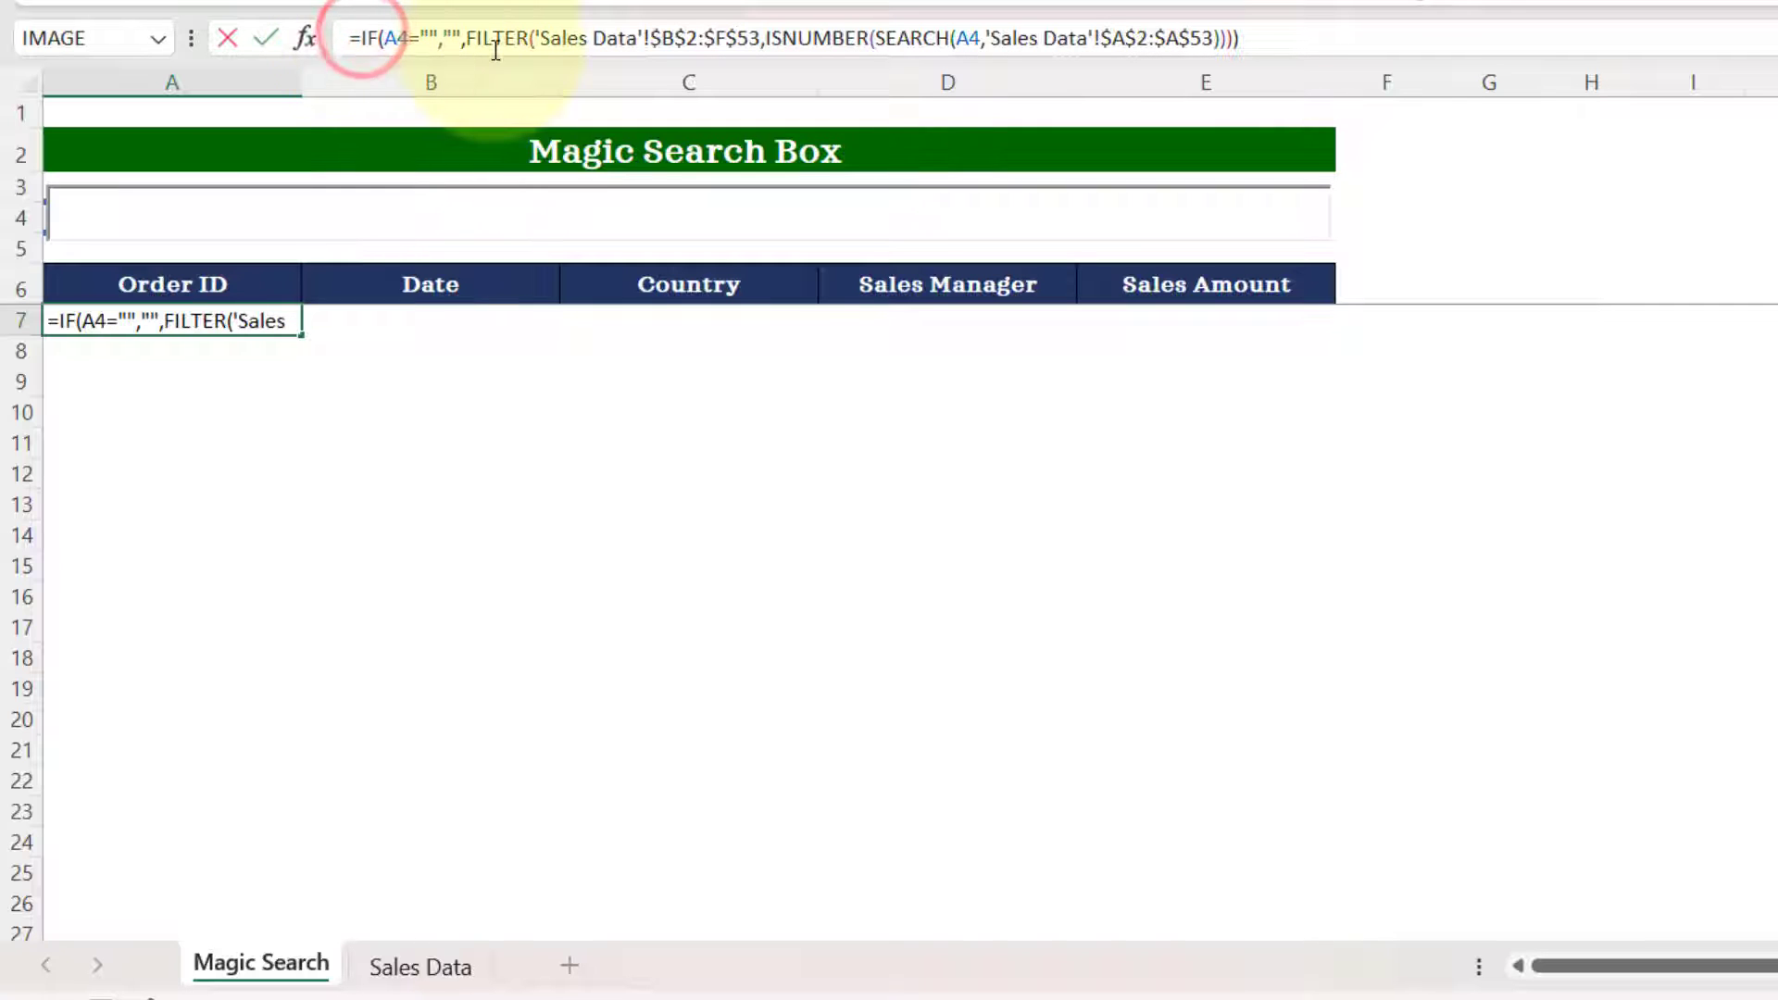
pyautogui.write('if')
pyautogui.press('Down')
pyautogui.press('Tab')
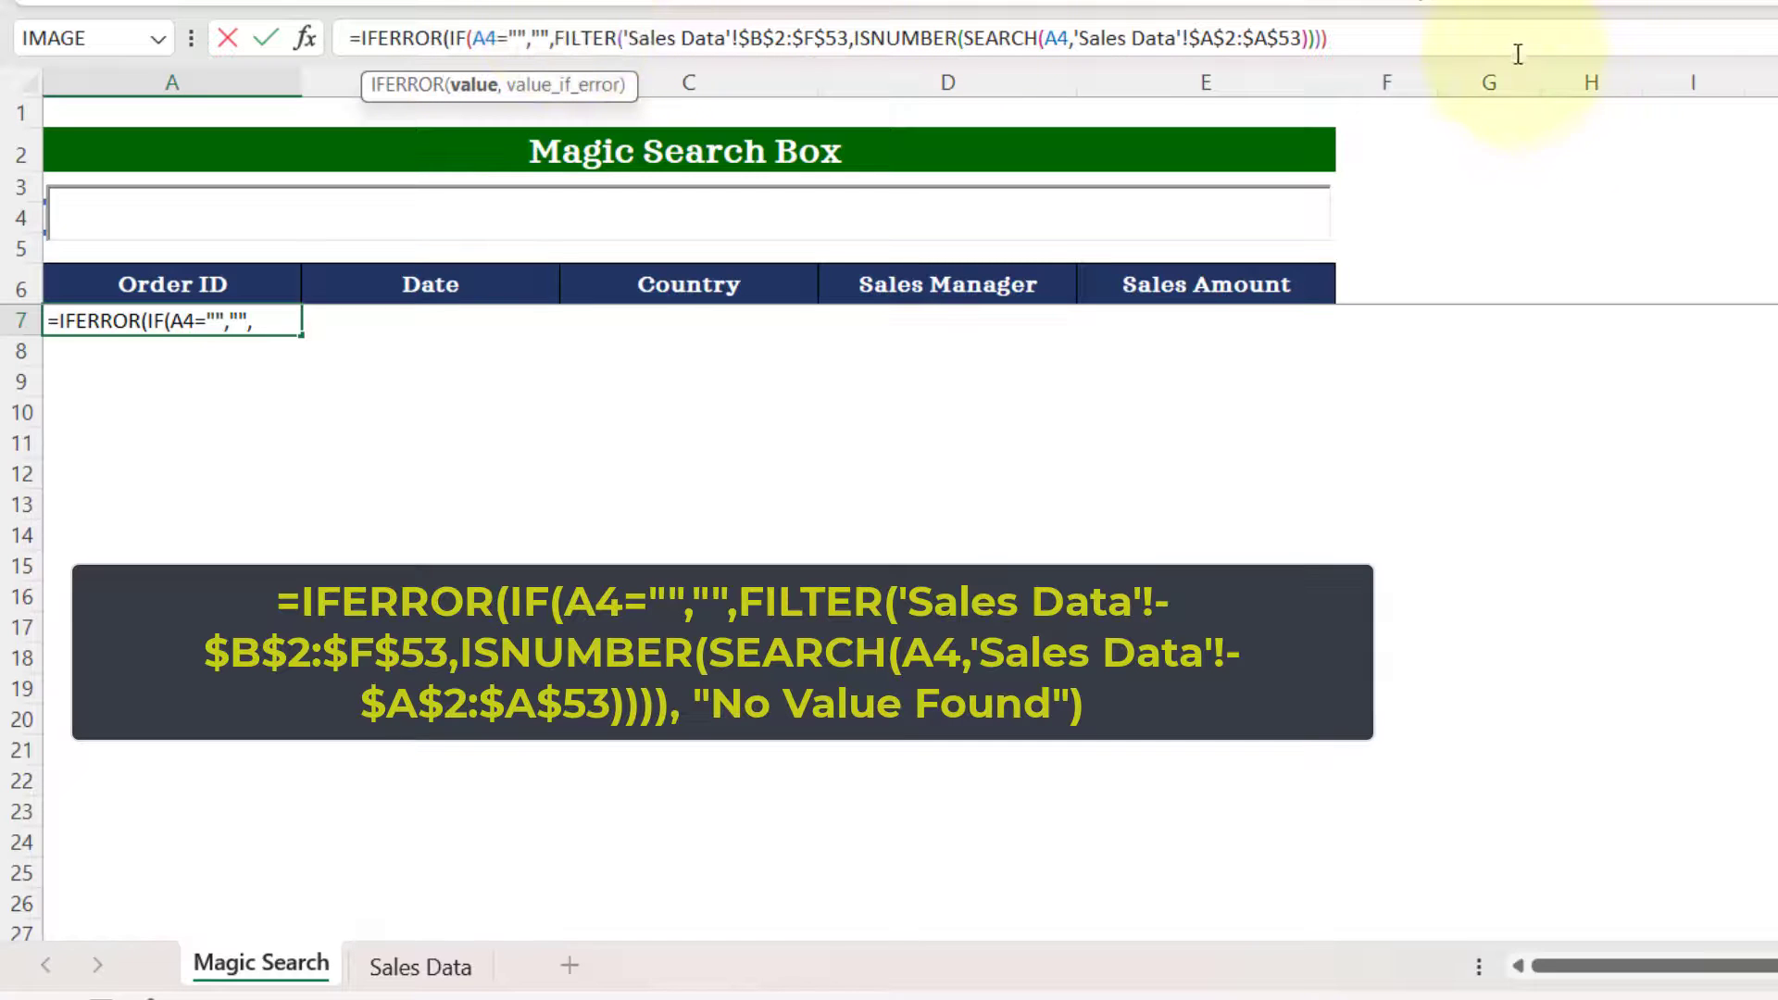
pyautogui.write(', "No Value Fou')
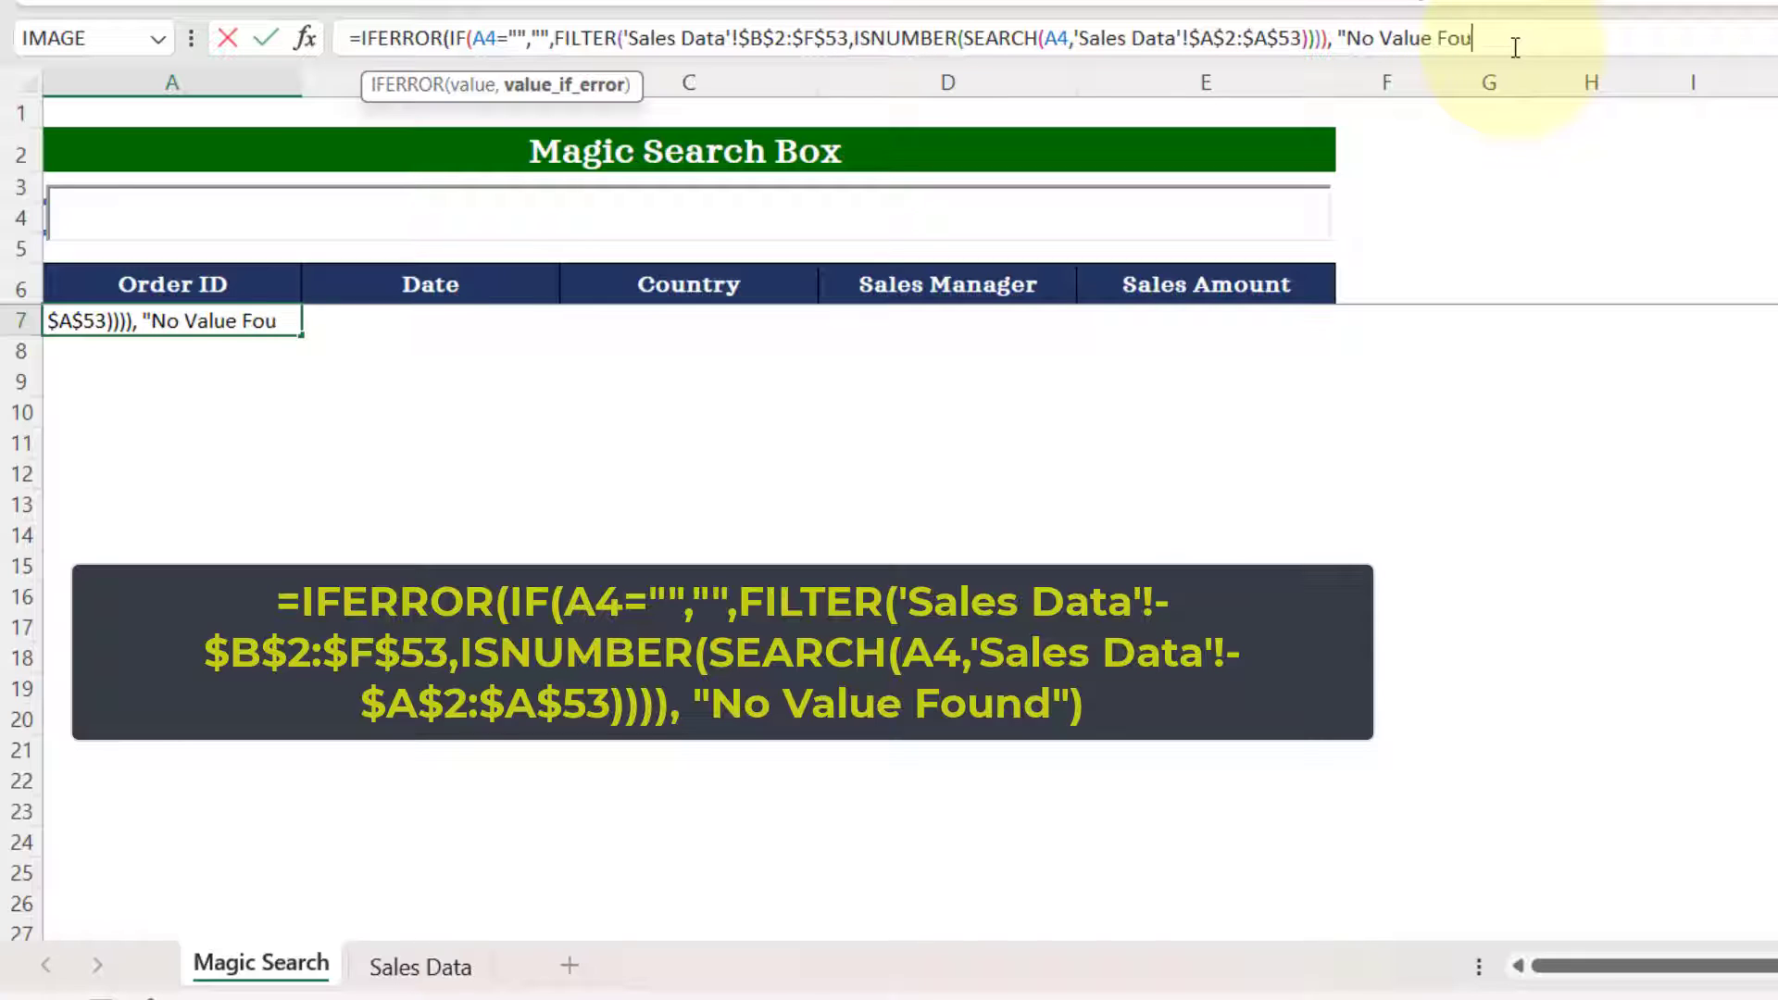
pyautogui.write('nd")')
pyautogui.press('Return')
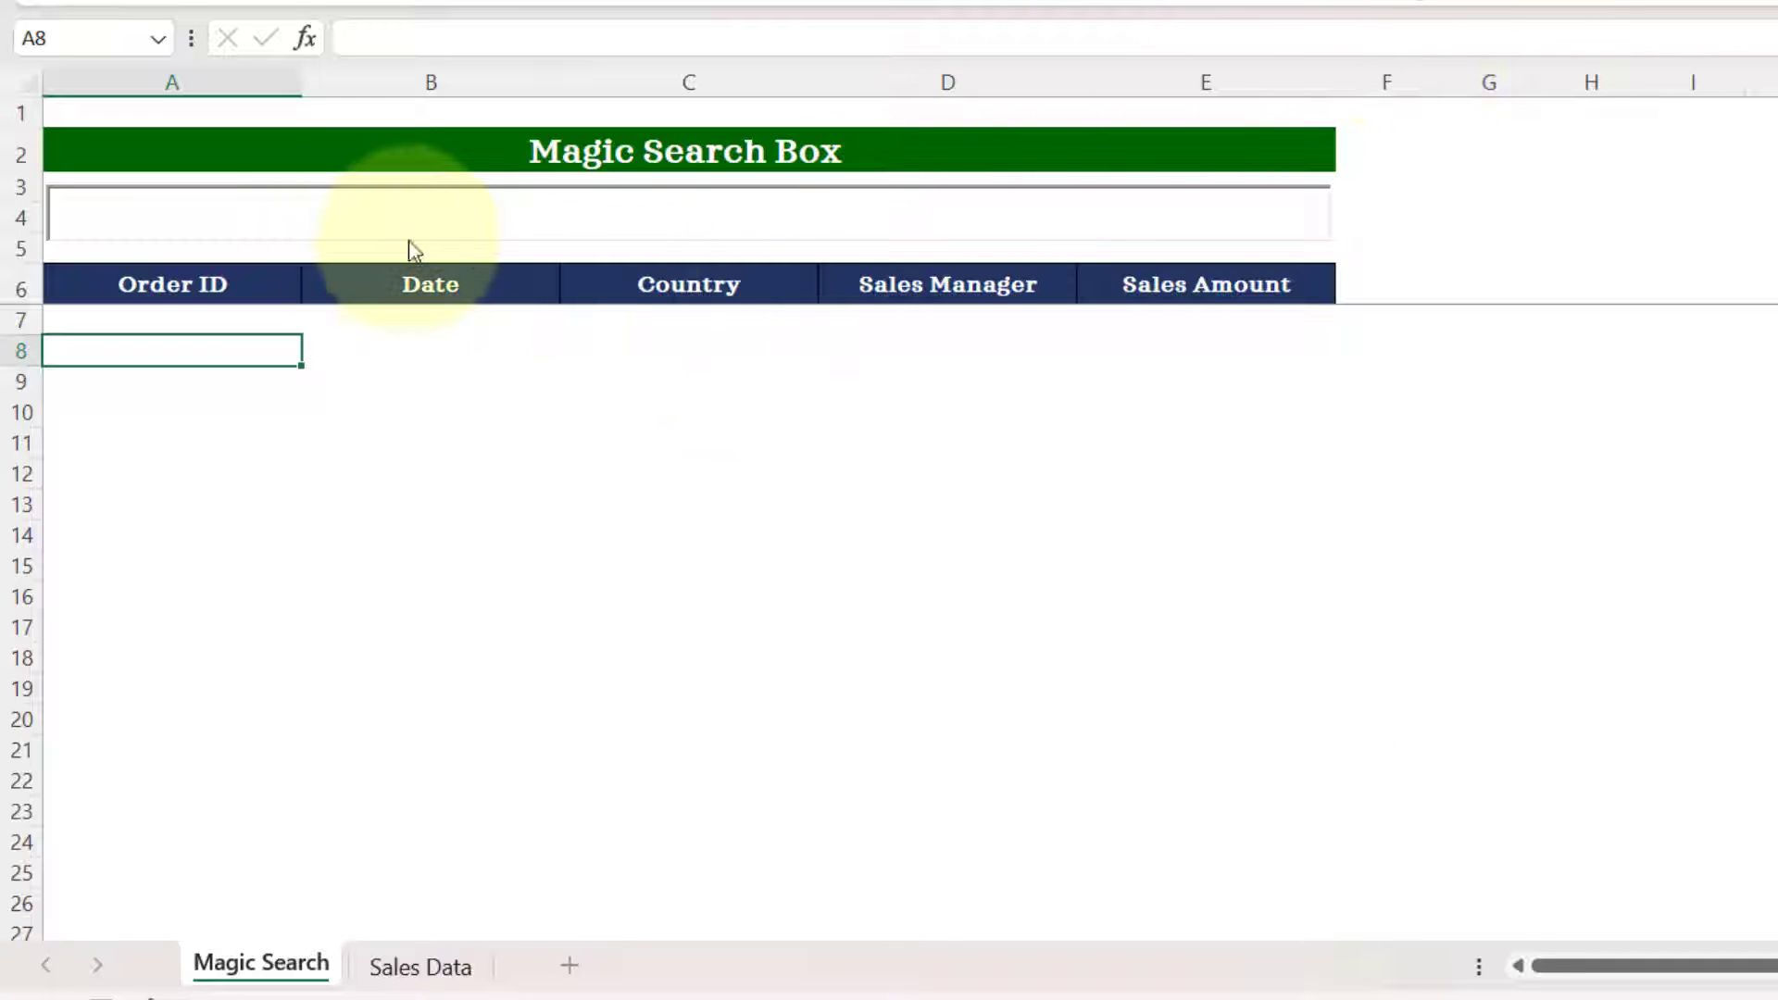
# Test the Magic Search Box by searching for "USA", and clear the search text.
pyautogui.click(361, 227)
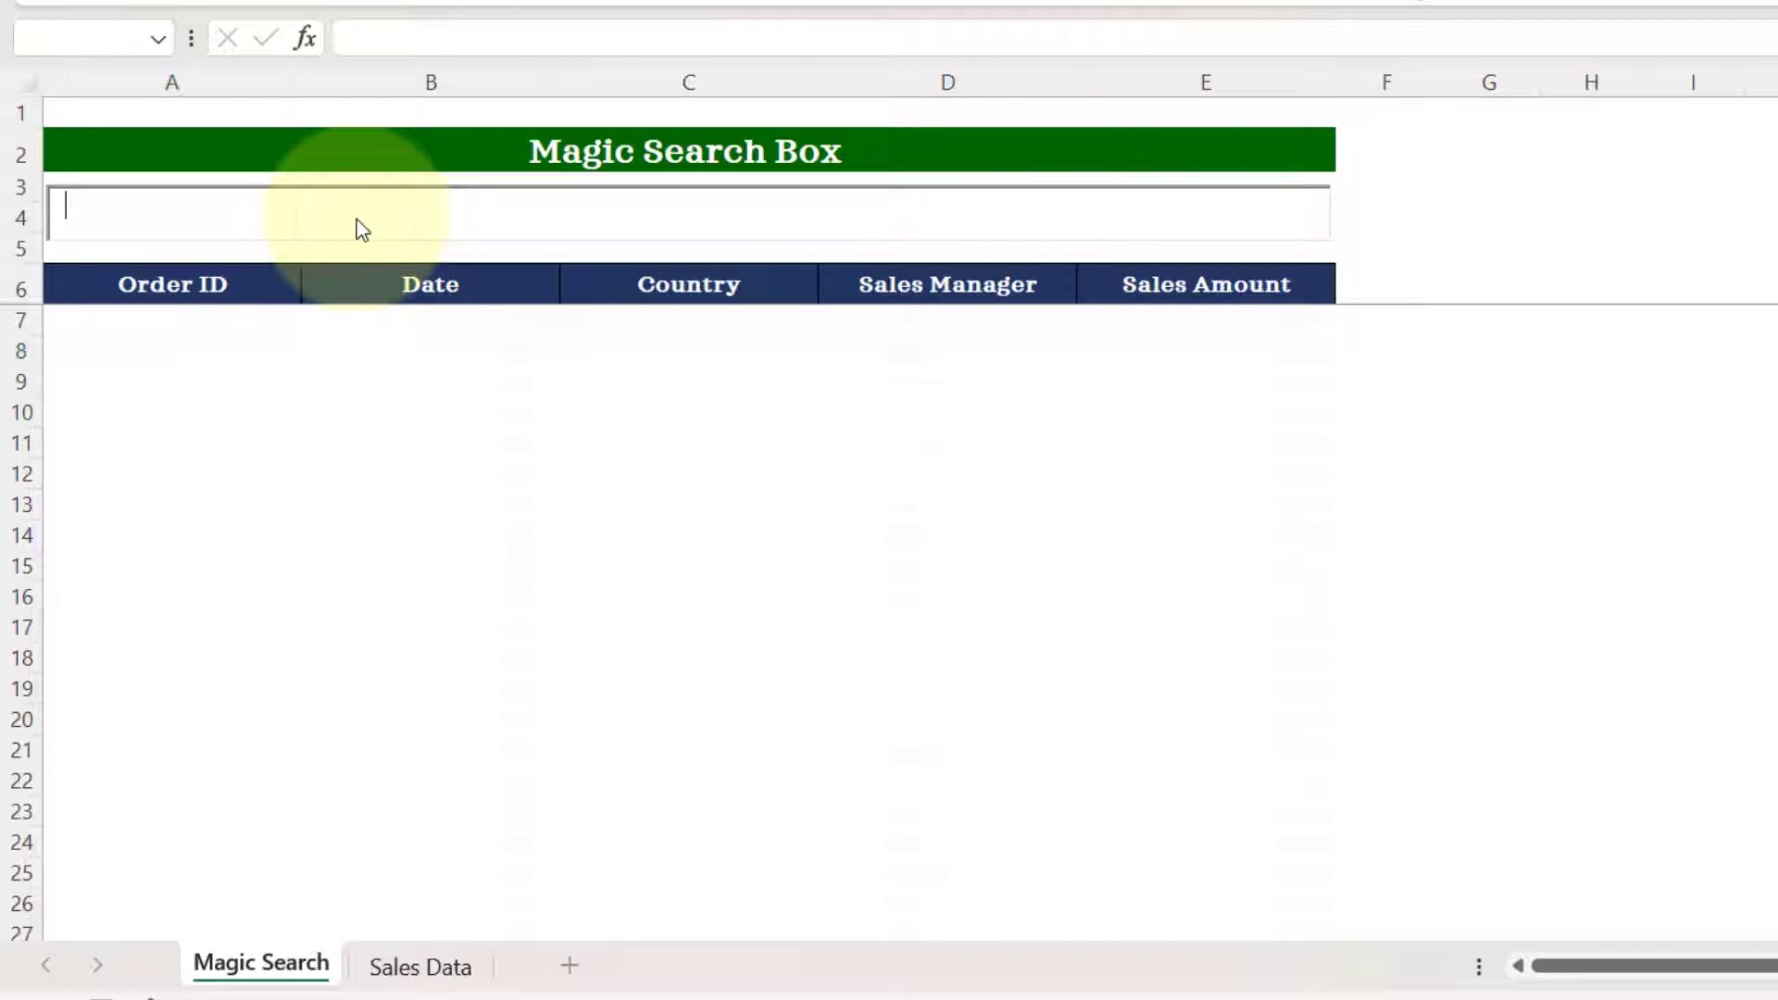
pyautogui.write('USA')
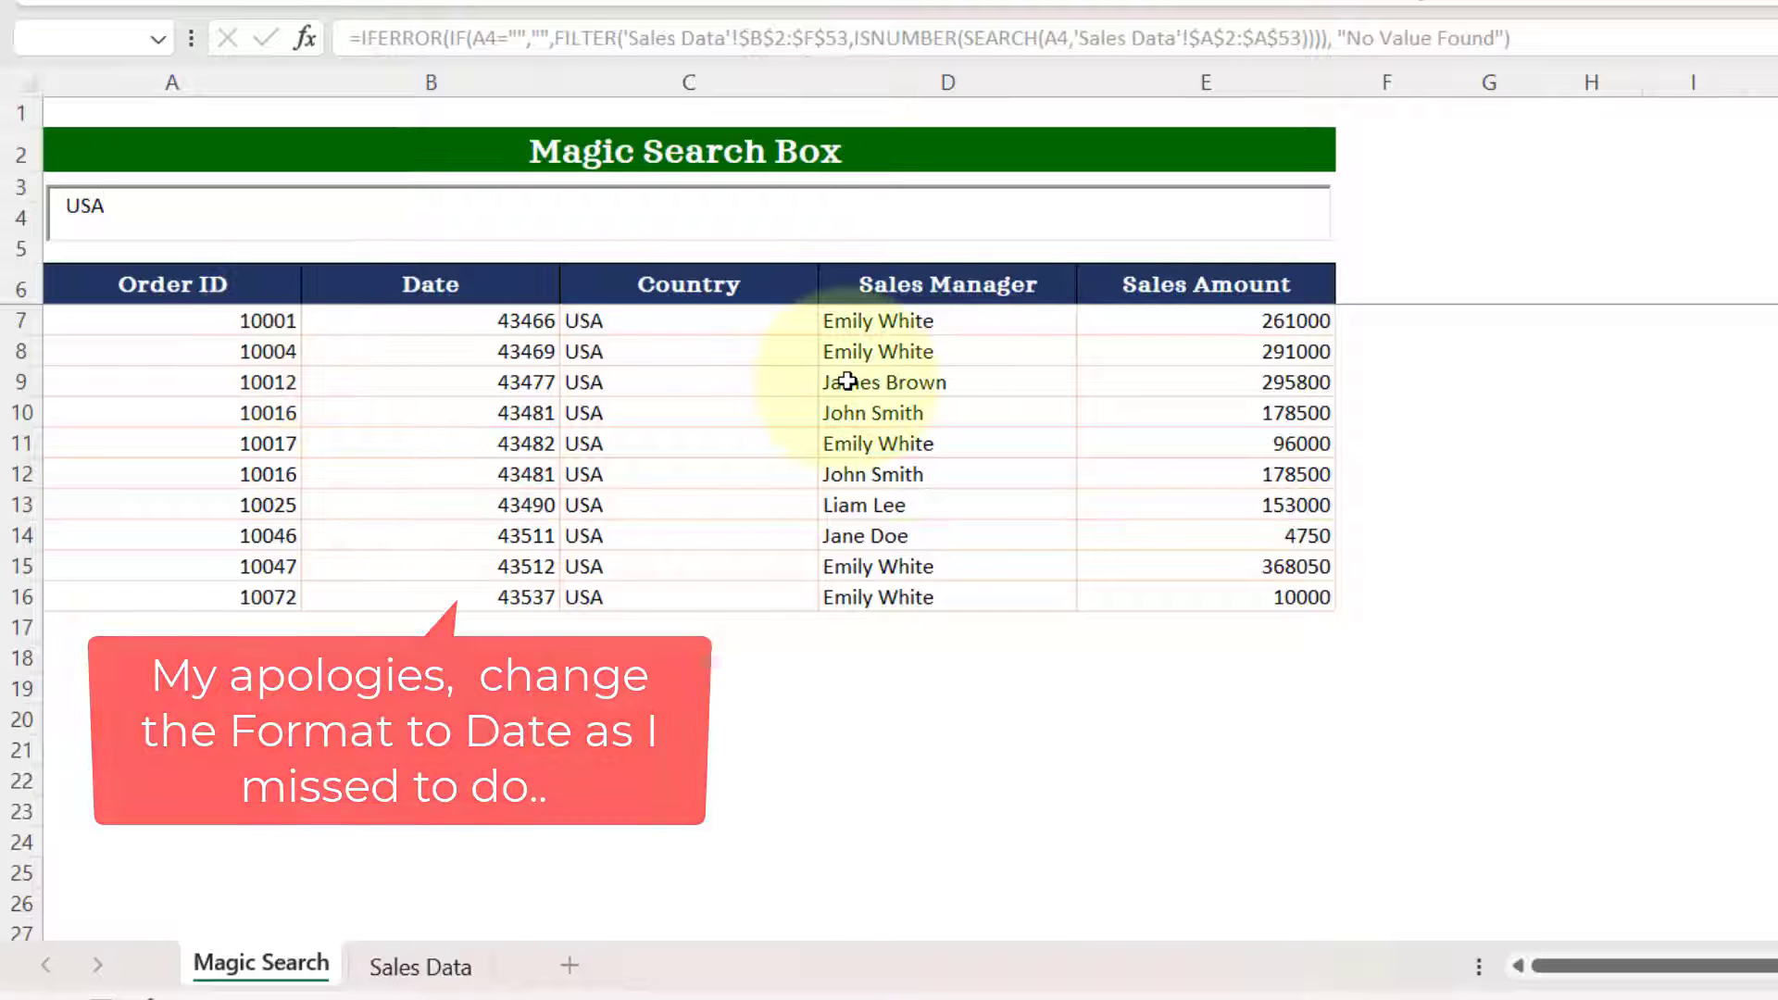
pyautogui.press('BackSpace')
pyautogui.press('BackSpace')
pyautogui.press('BackSpace')
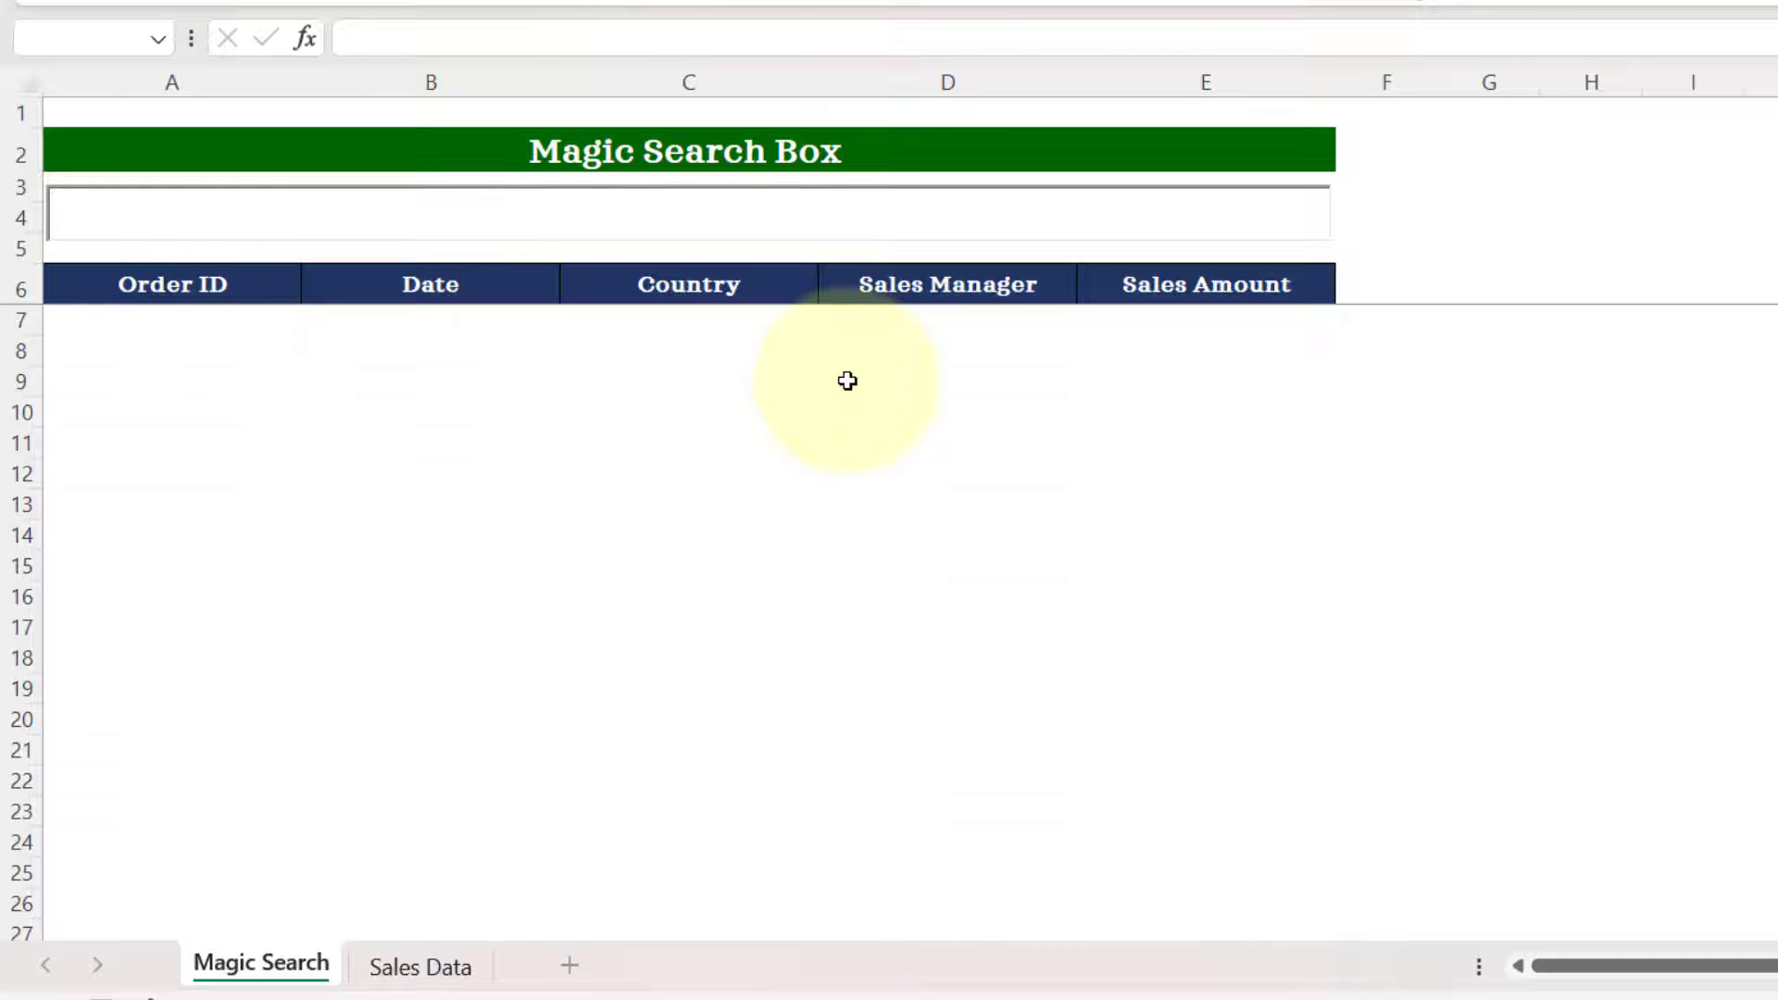
# Search for "India" in the search box and check the Country column on the Sales Data sheet before returning to Magic Search.
pyautogui.write('India')
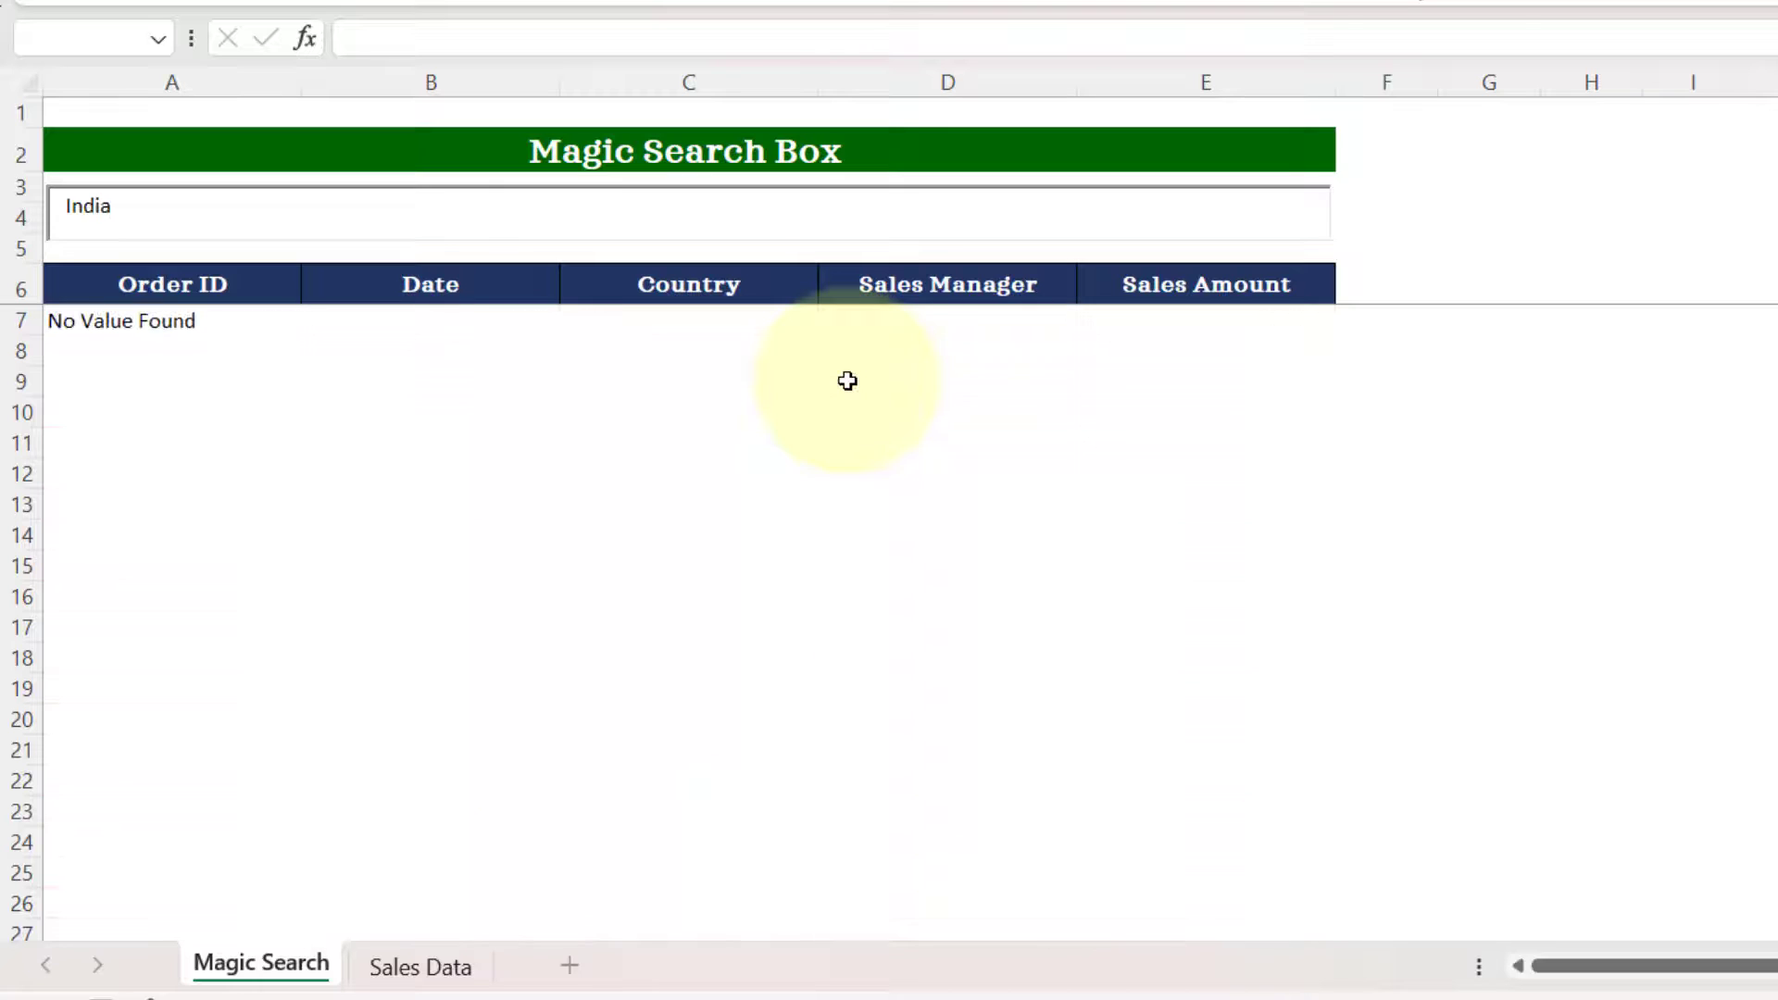
pyautogui.click(578, 660)
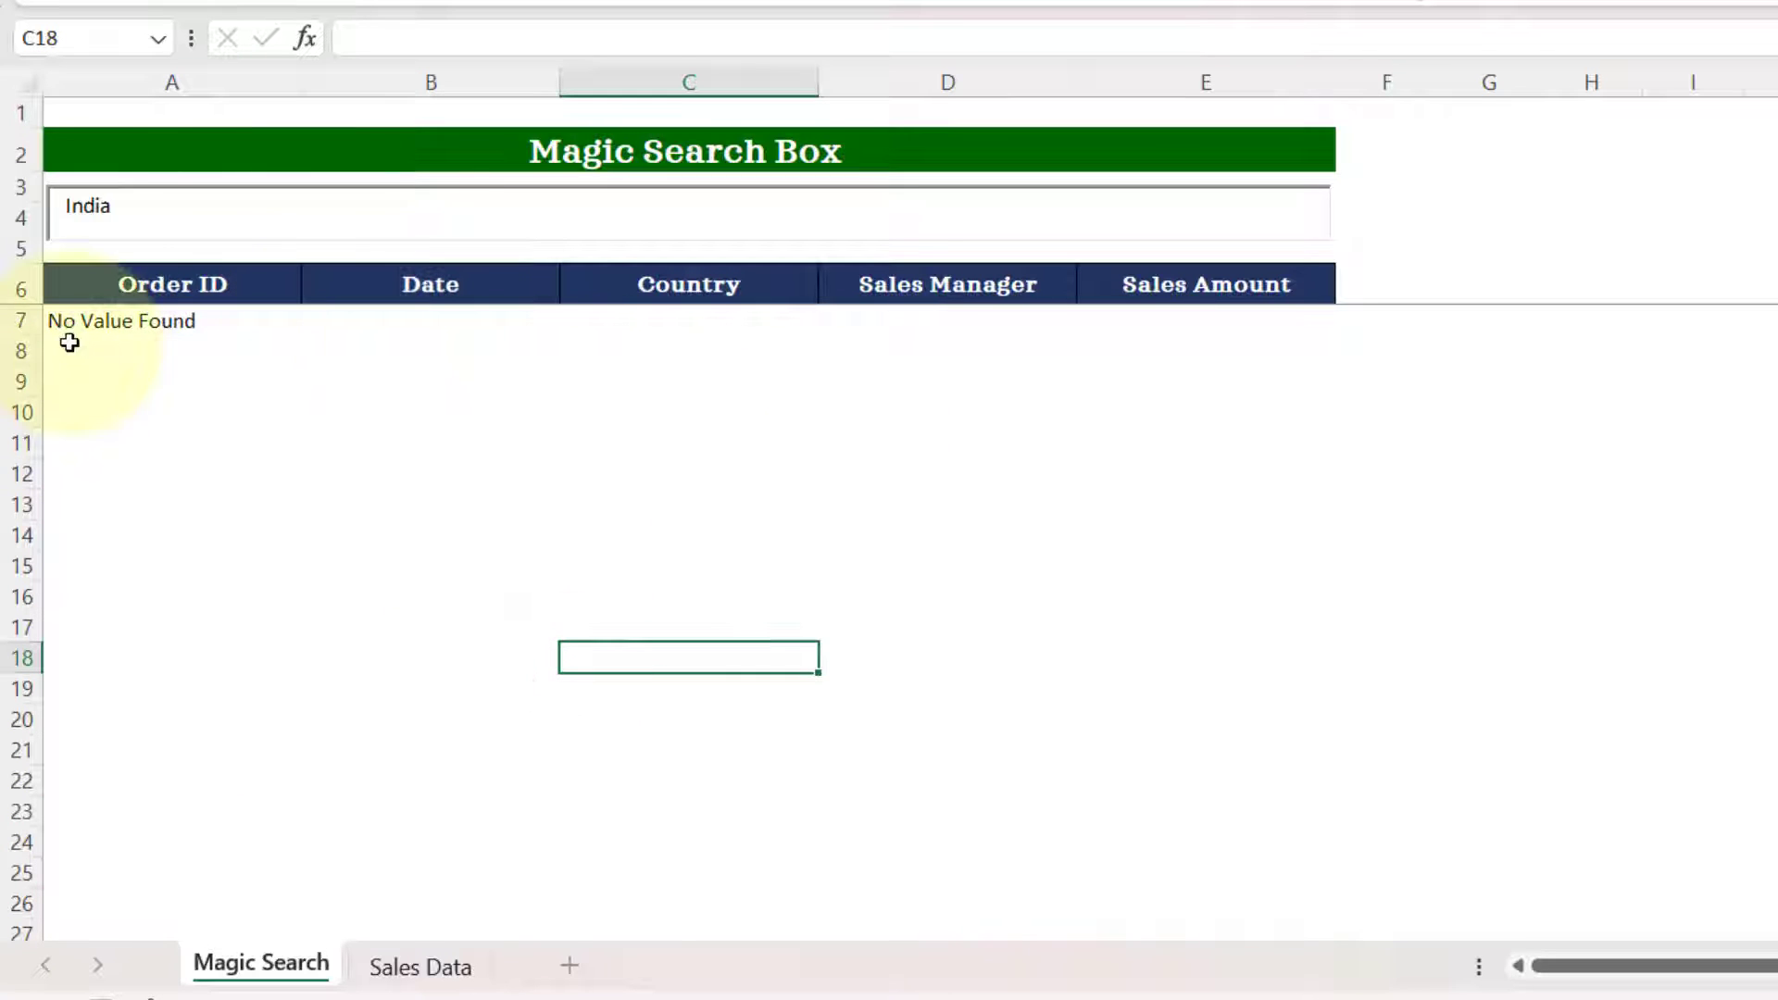
pyautogui.click(393, 983)
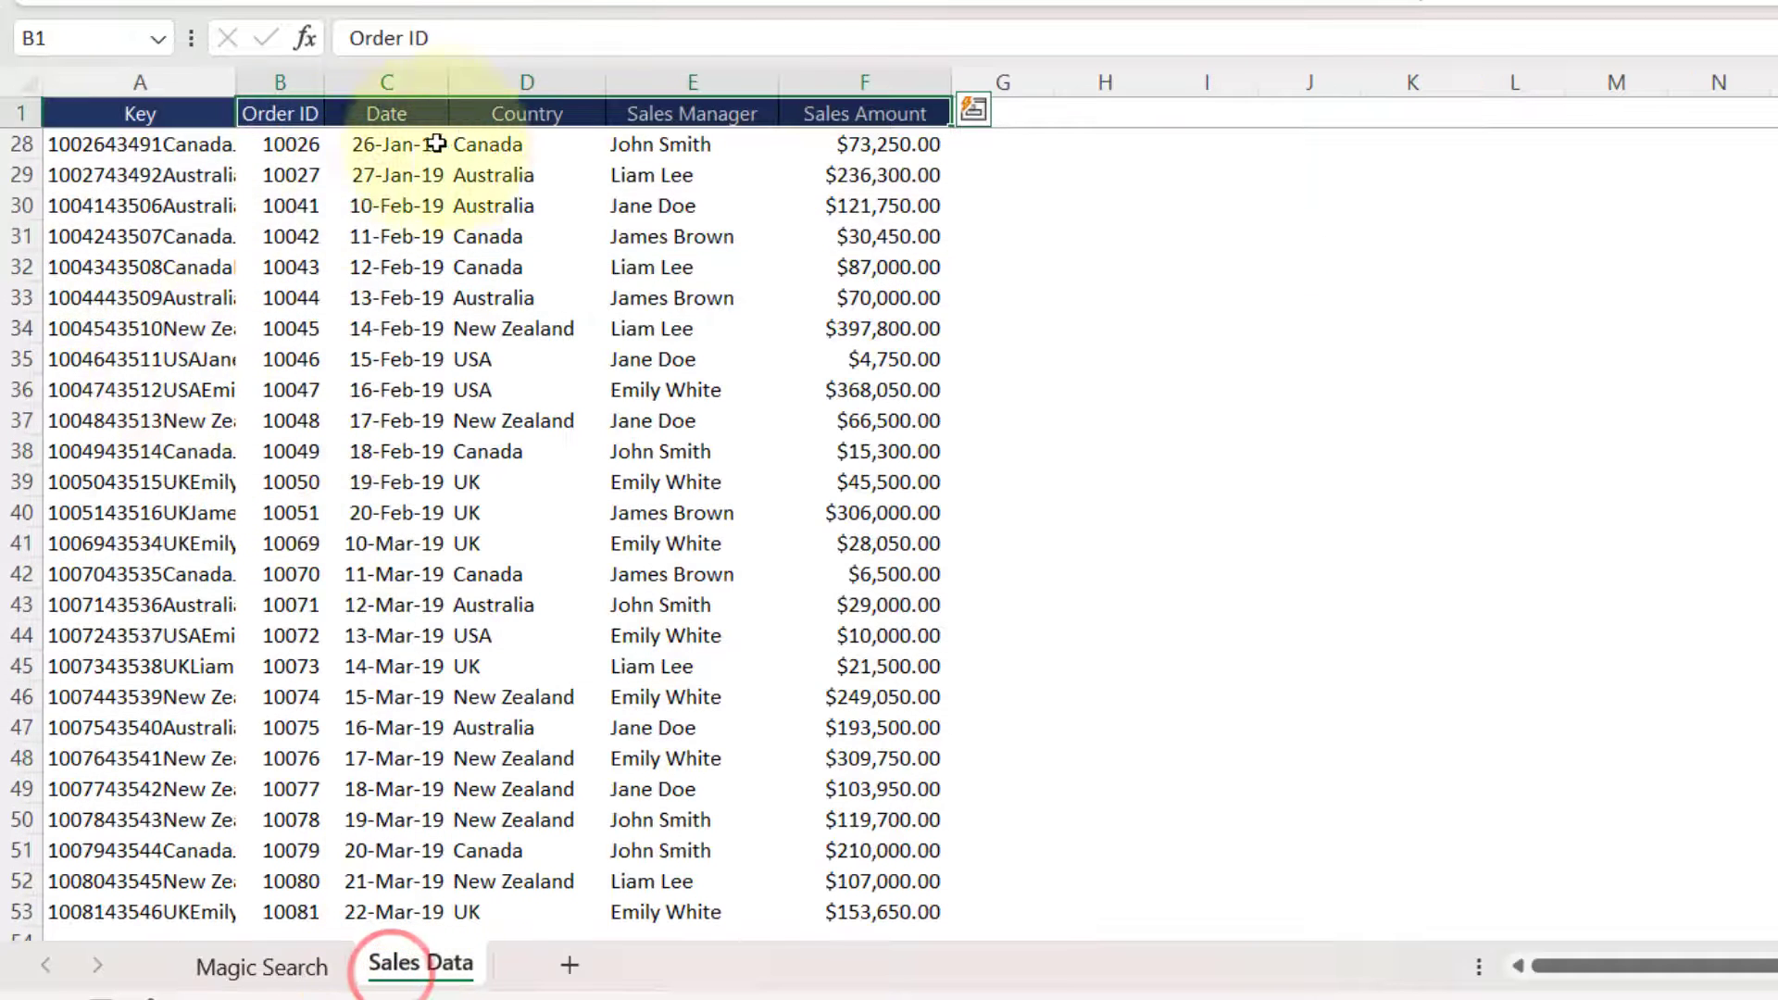
pyautogui.click(253, 970)
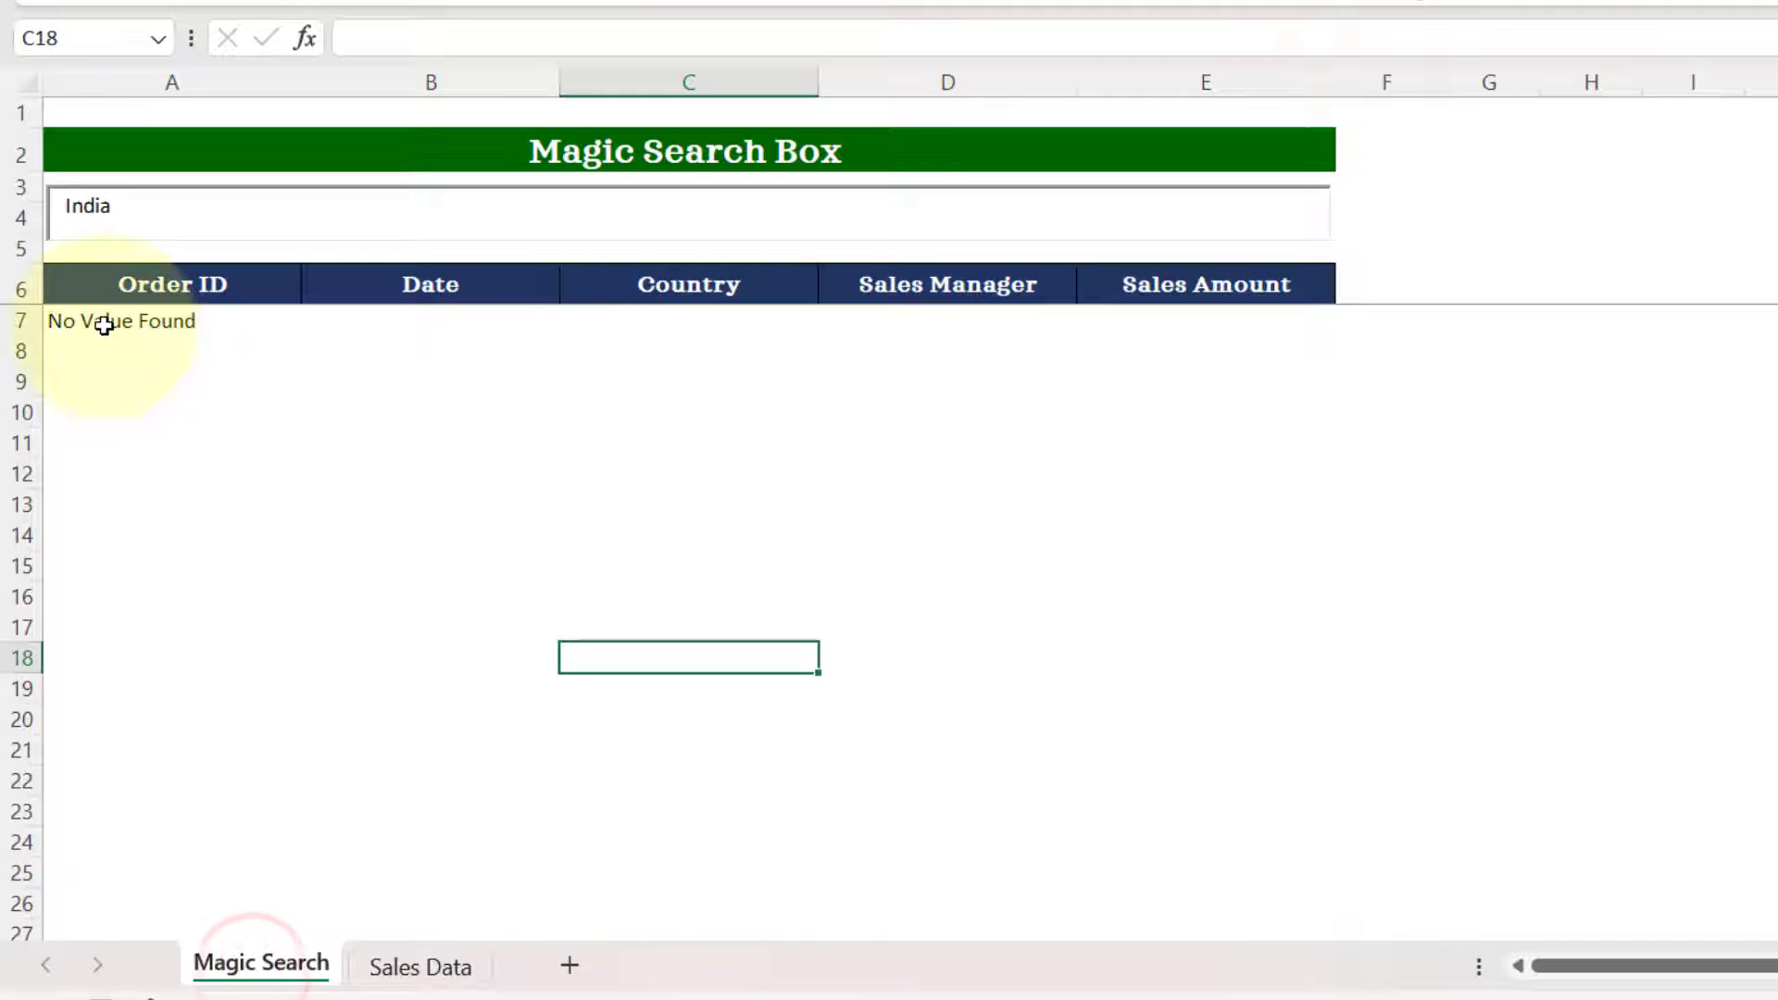
# Replace the search text "India" with a sales manager's first name to filter the records by manager.
pyautogui.moveTo(151, 210); pyautogui.dragTo(14, 210)
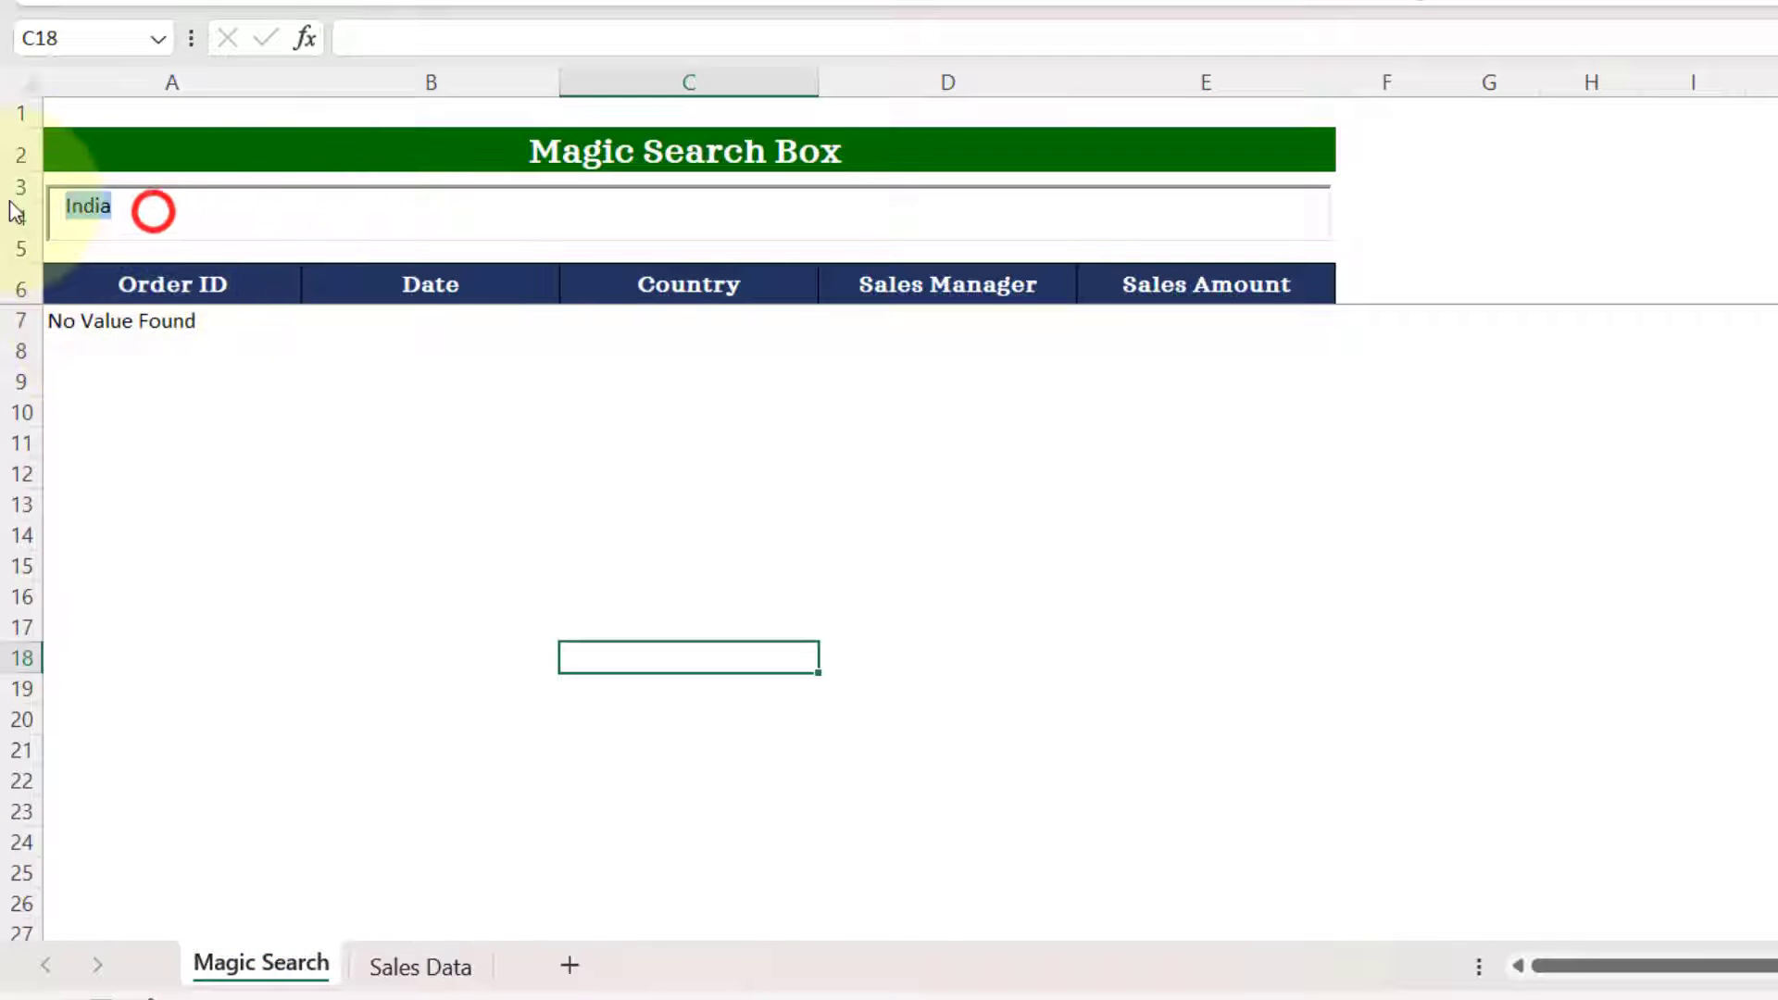
pyautogui.write('Emily')
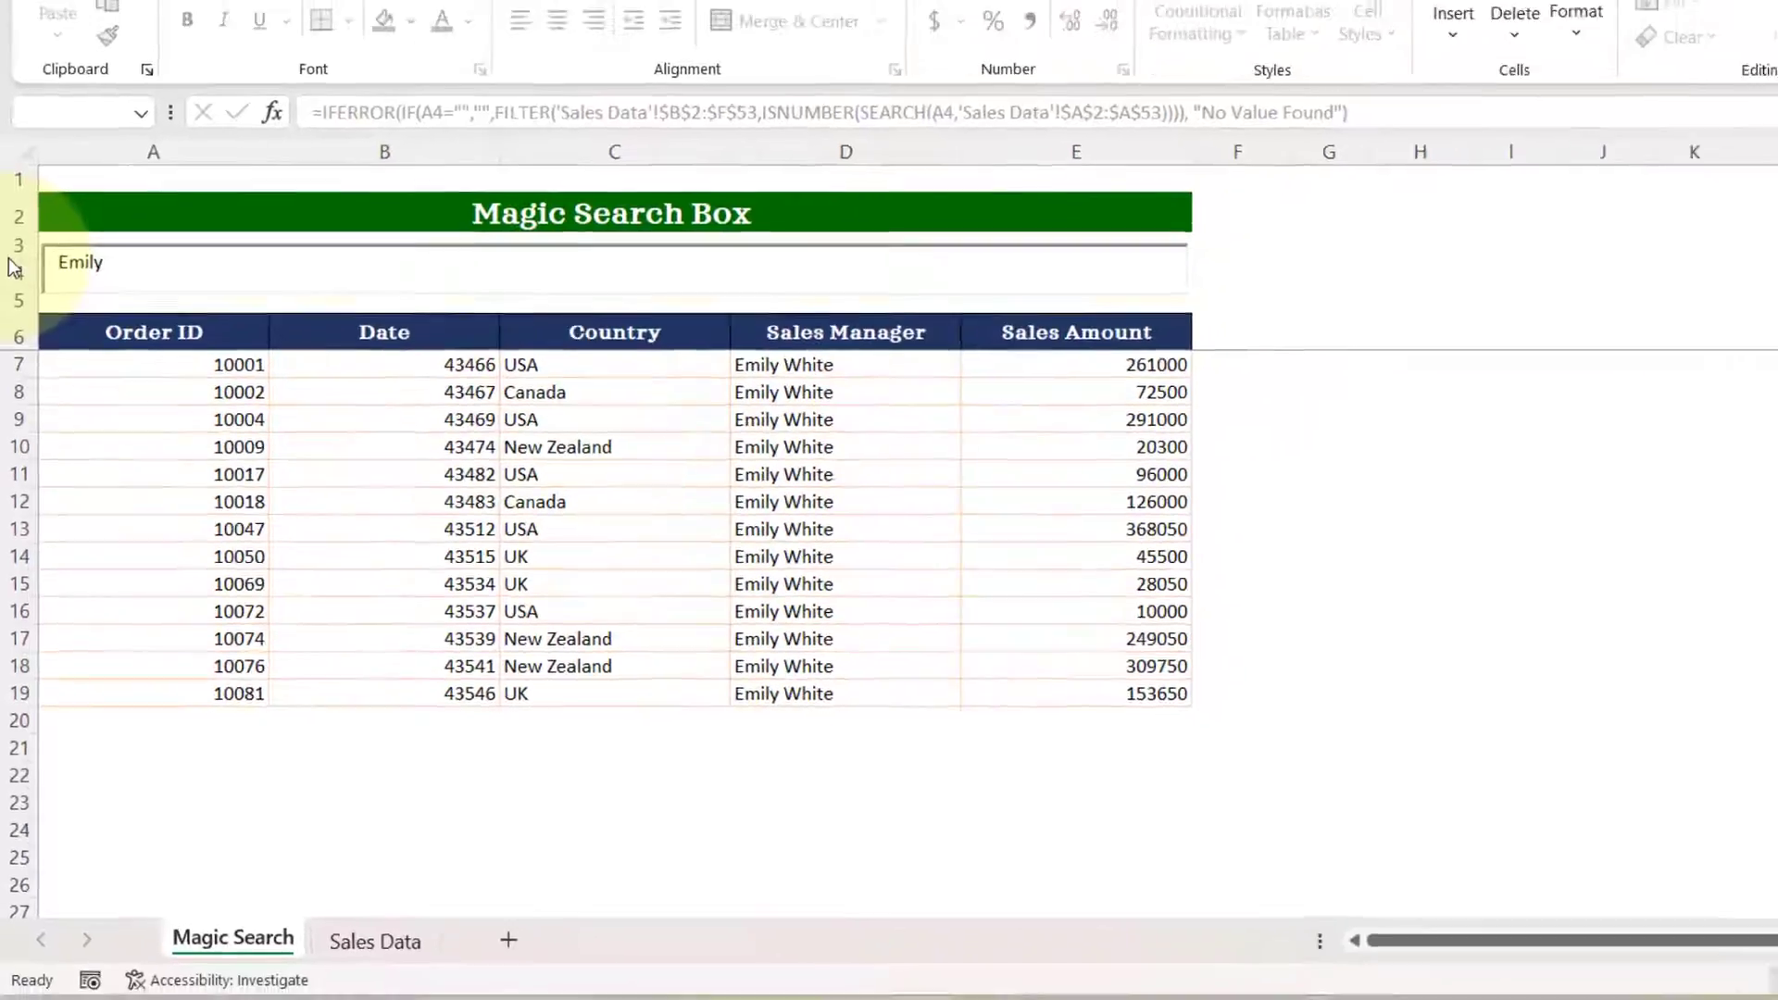